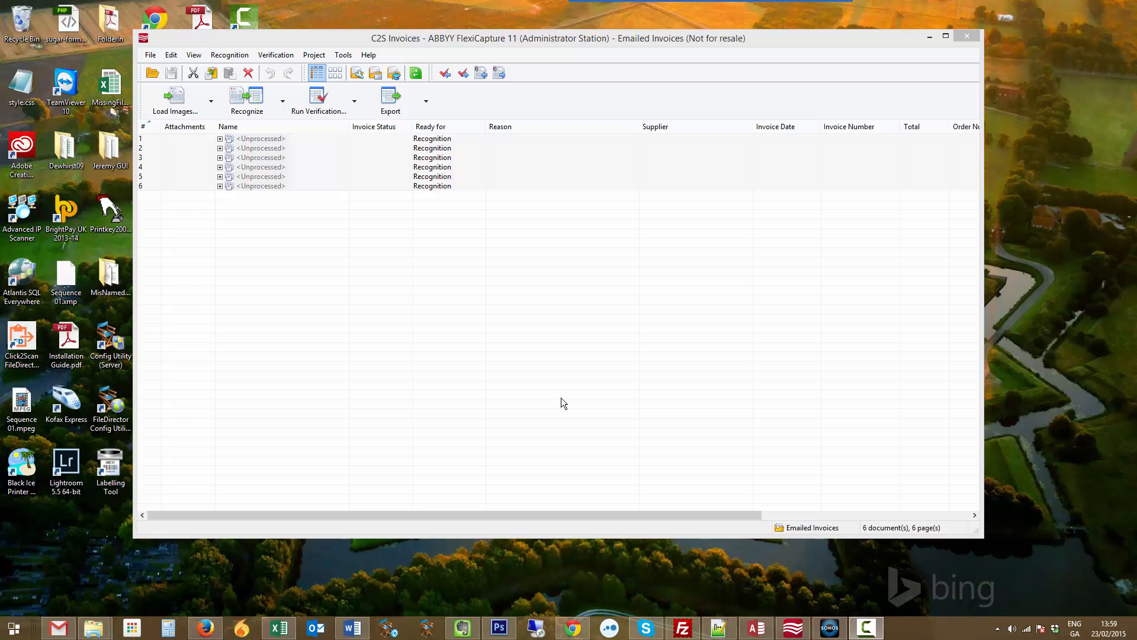
Step: Select all six unprocessed documents in the Emailed Invoices batch
left_click_drag(623, 37, 623, 41)
key("ctrl+a")
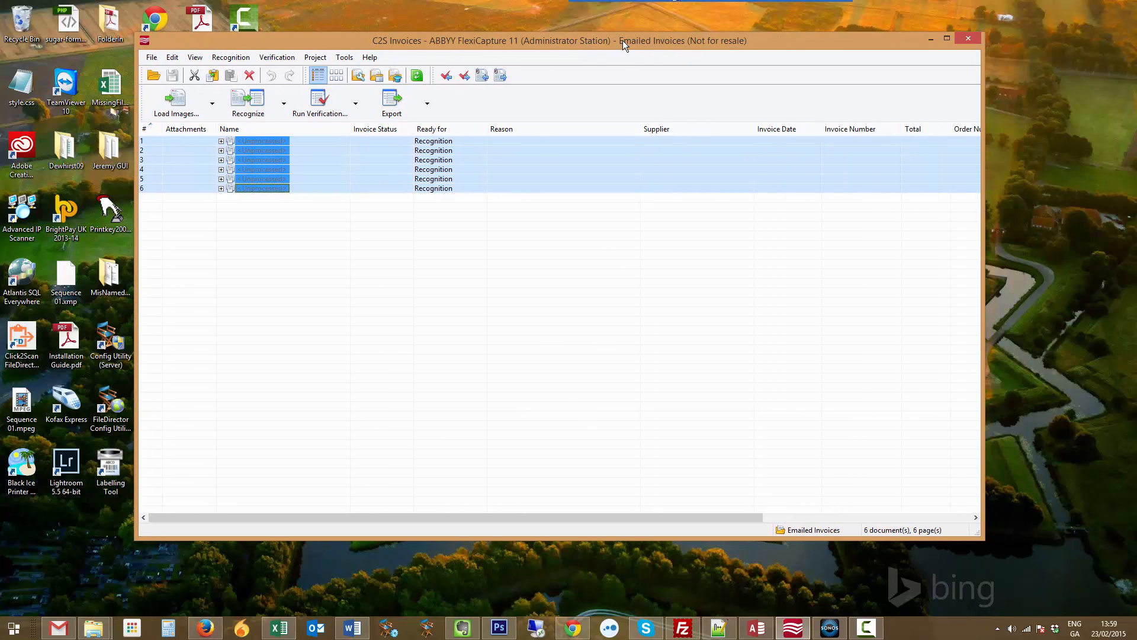
left_click_drag(623, 40, 624, 45)
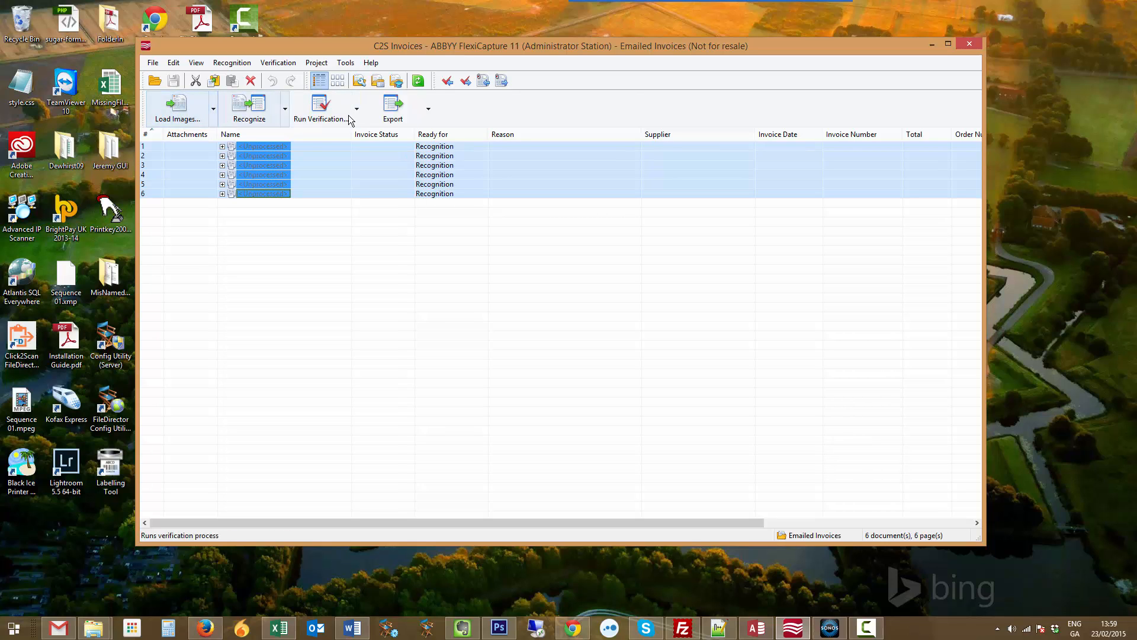
Step: Look through the image loading and scanning options and the Invoices folder's files, leaving without loading anything
left_click(213, 109)
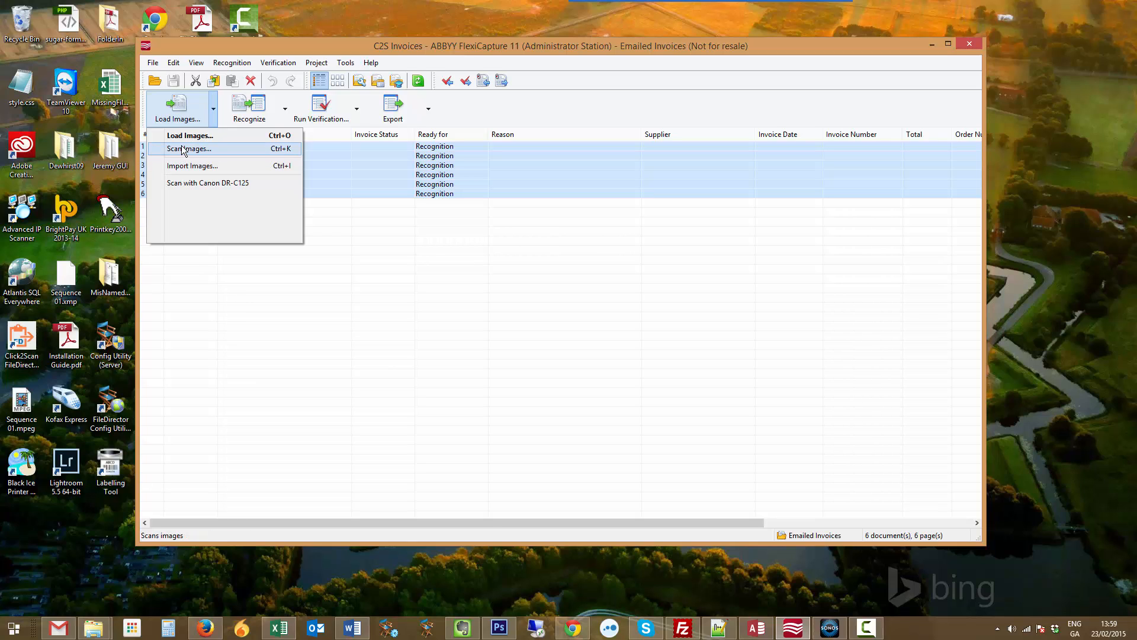
left_click(469, 58)
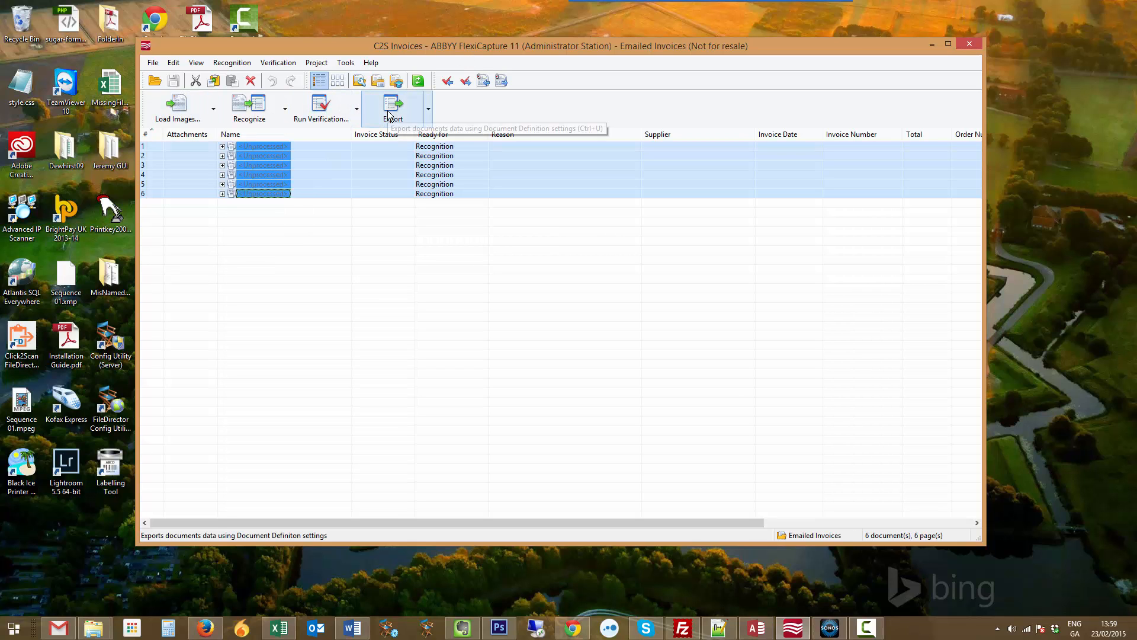
left_click(176, 107)
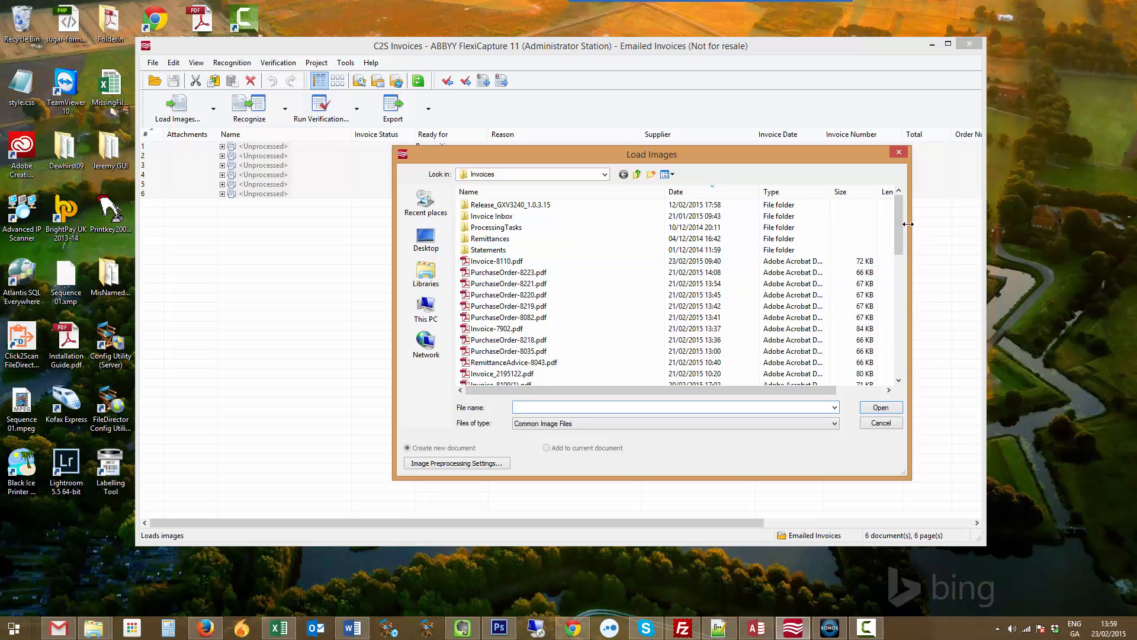
scroll(892, 288, "down", 7)
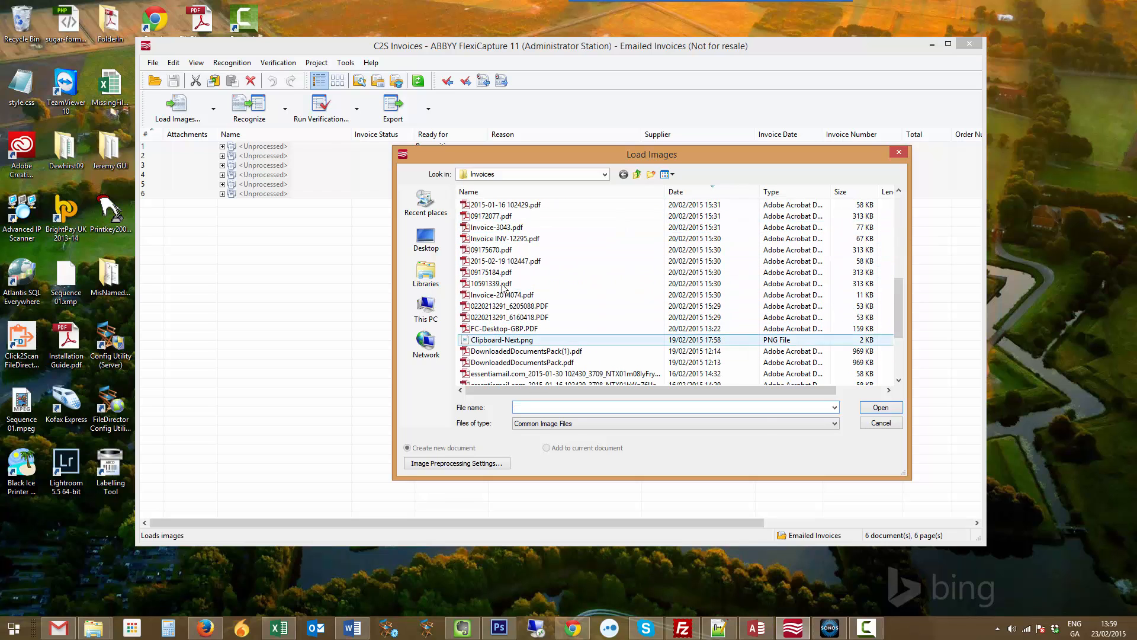
left_click(886, 423)
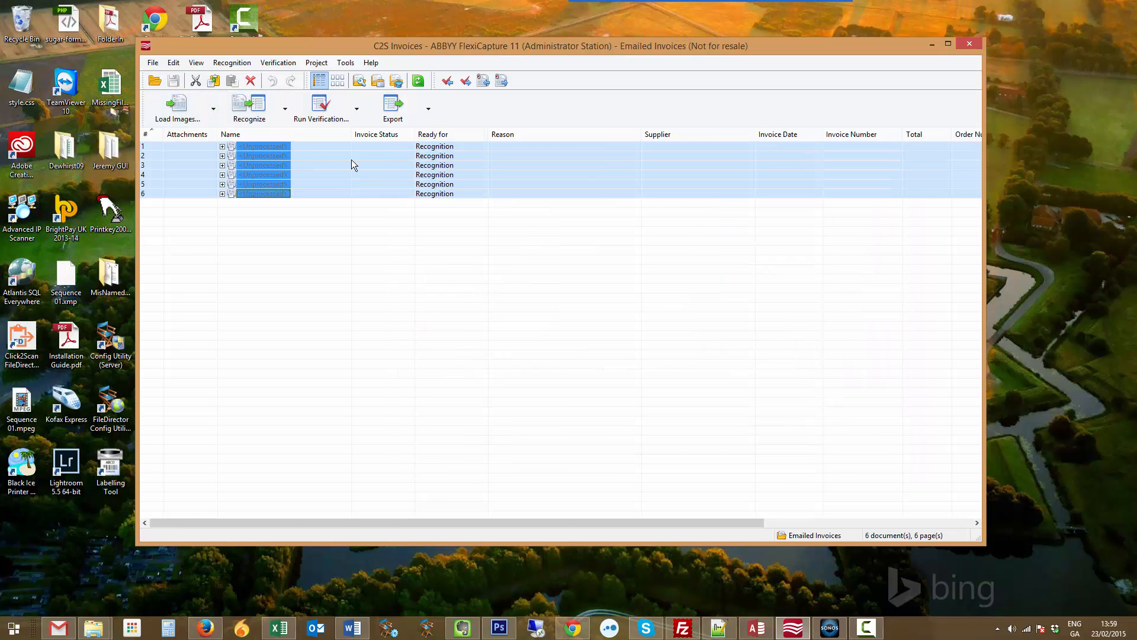
Step: Run recognition on the selected documents and check the reasons given for the Canon UK Ltd and Kingsdown invoices
left_click(249, 111)
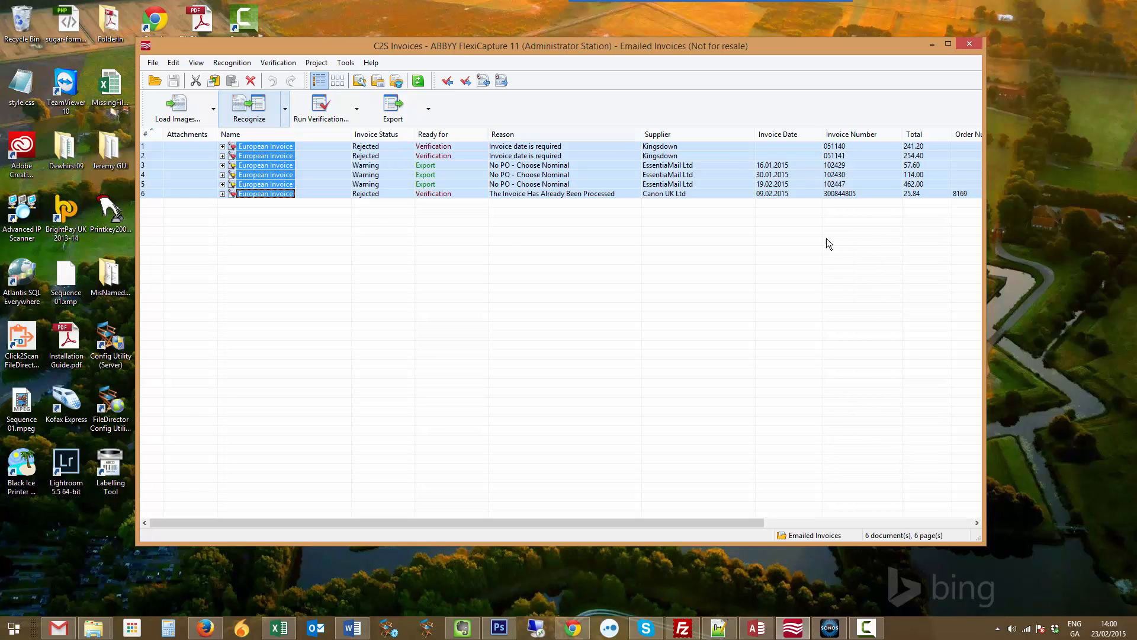
left_click(535, 209)
left_click(557, 195)
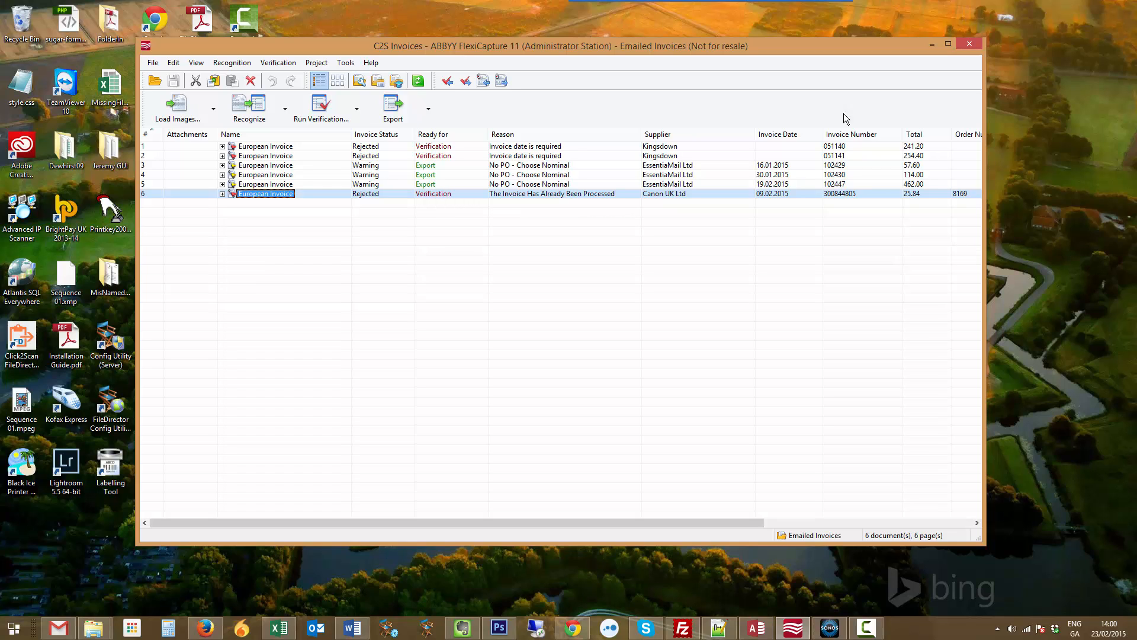
left_click(532, 156)
left_click(533, 147)
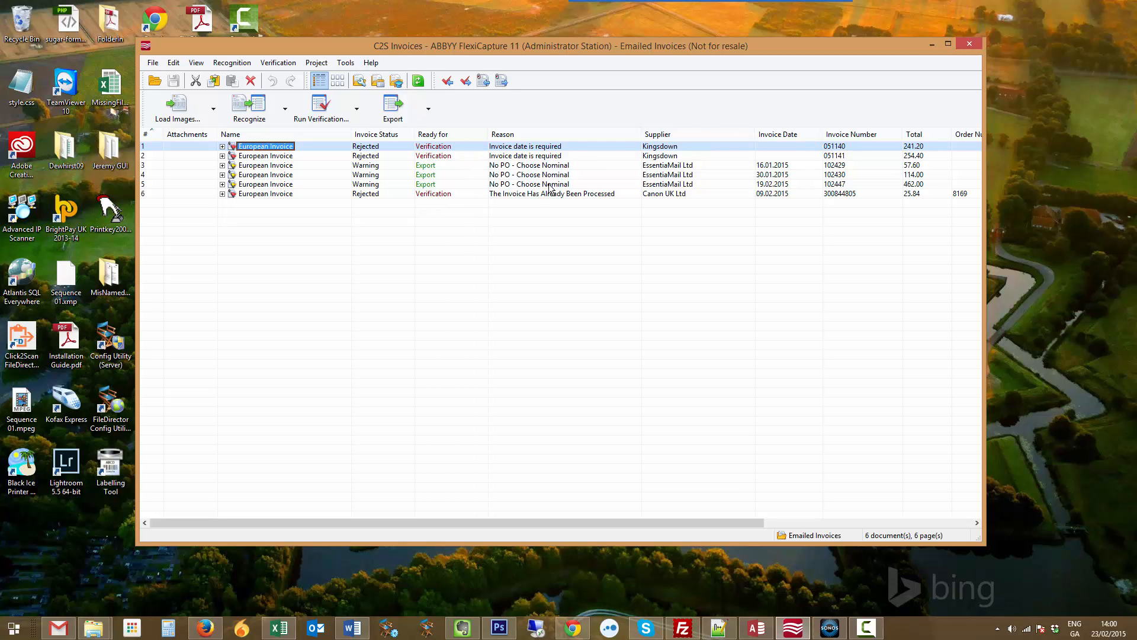
Step: Open the first Kingsdown invoice for verification in a maximized window, with its image zoomed to 150%
double_click(261, 149)
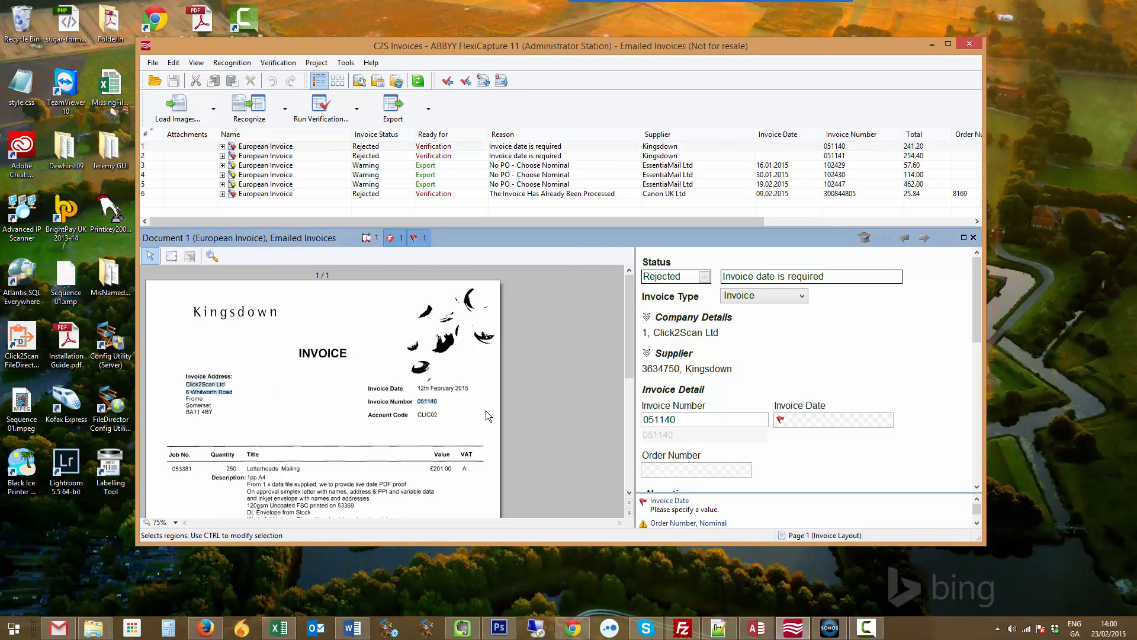
left_click(175, 522)
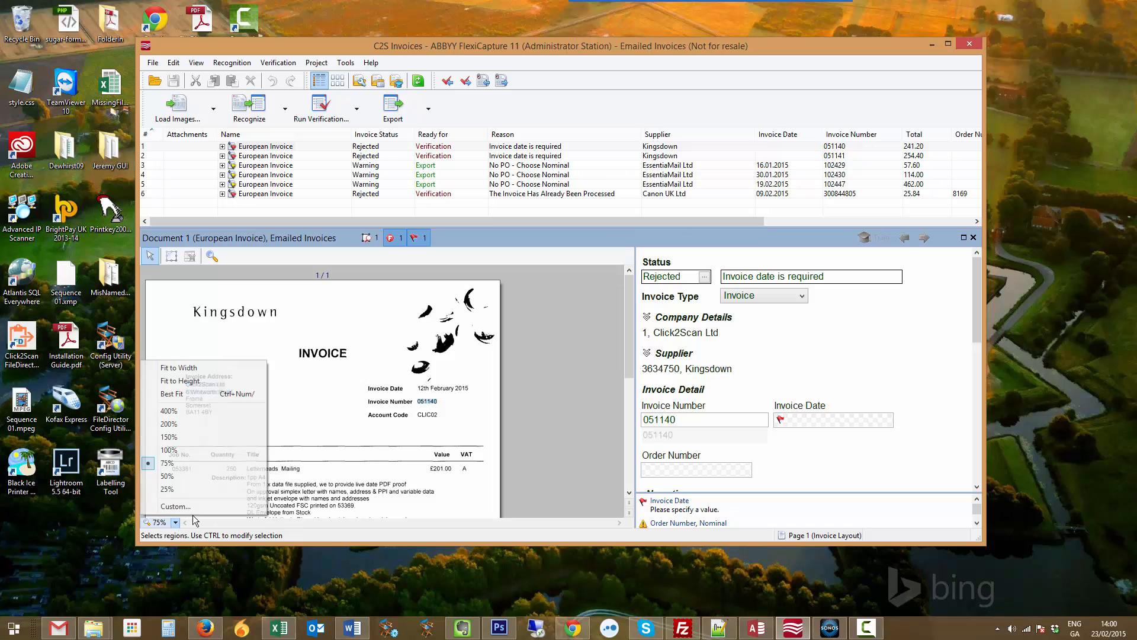
left_click(170, 450)
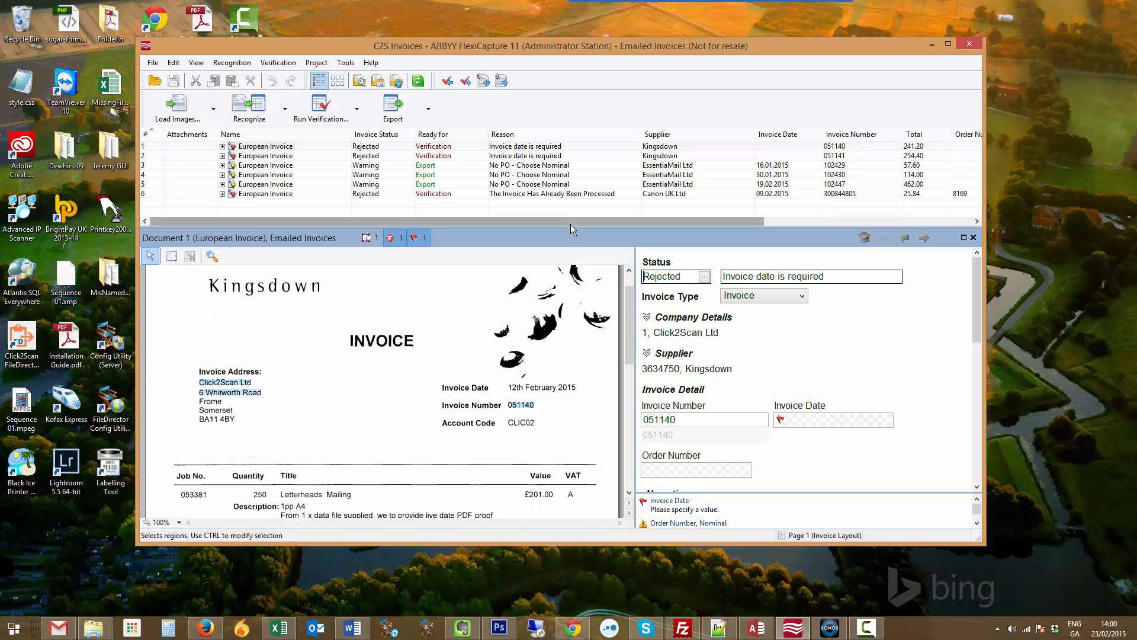
left_click(947, 45)
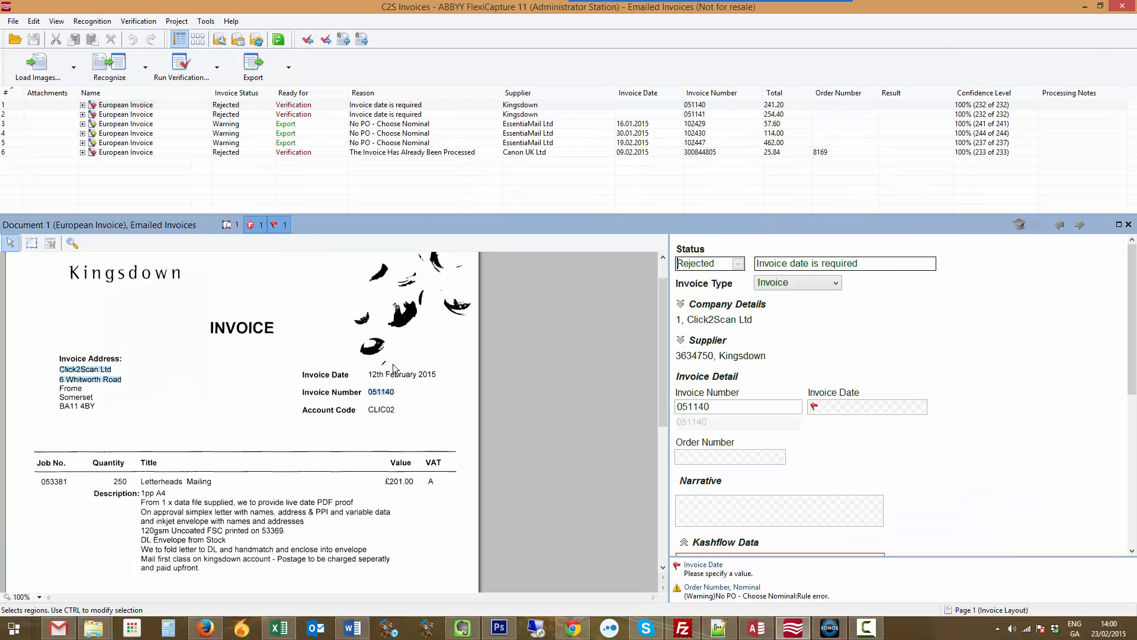
left_click(40, 597)
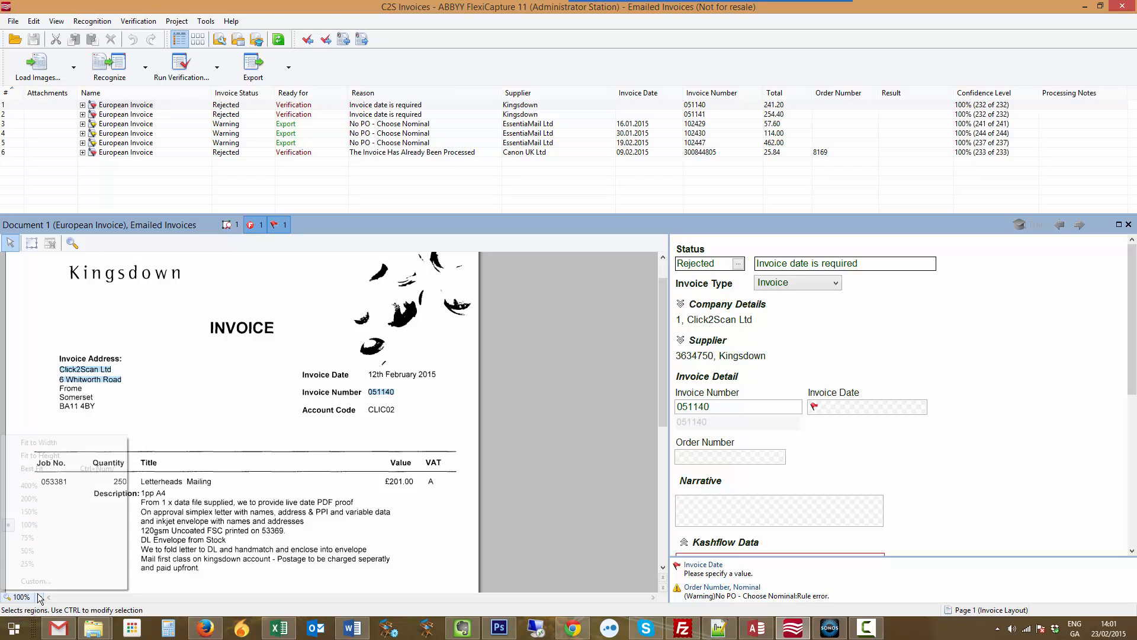
left_click(24, 515)
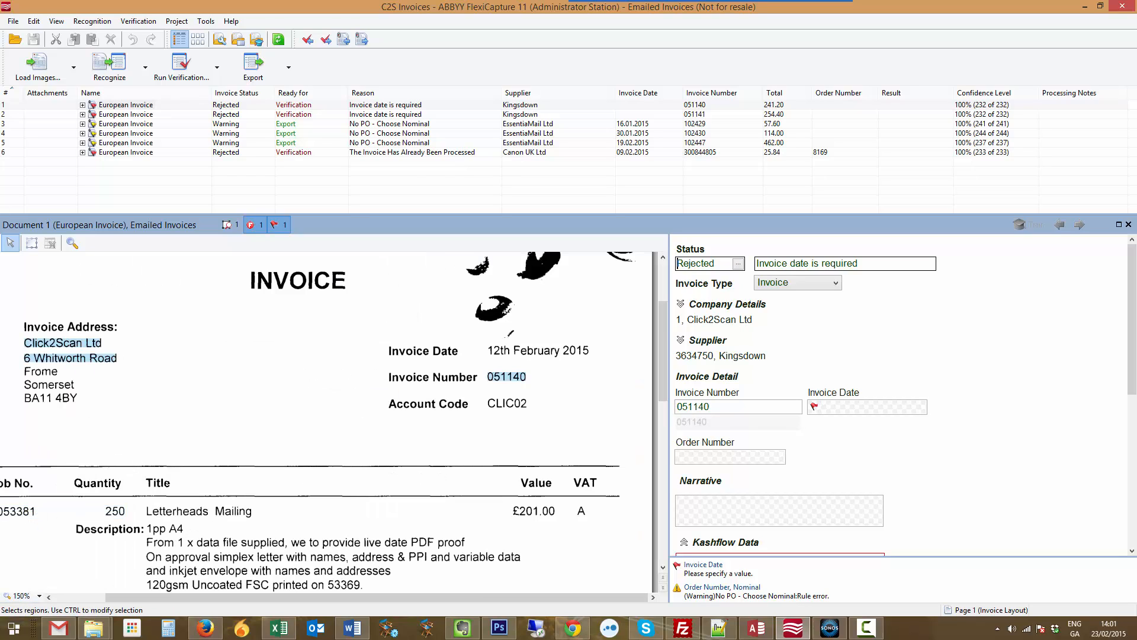
left_click_drag(405, 598, 405, 599)
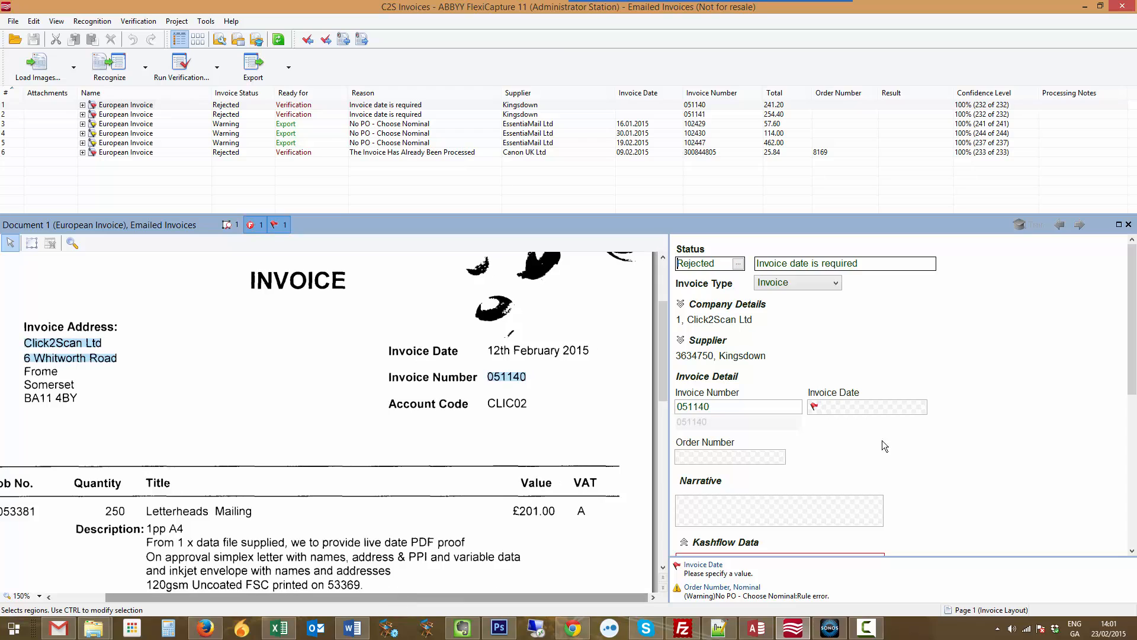
Step: Check the Company Details and Supplier sections of the Kingsdown invoice, leaving both collapsed
left_click(680, 305)
left_click(680, 305)
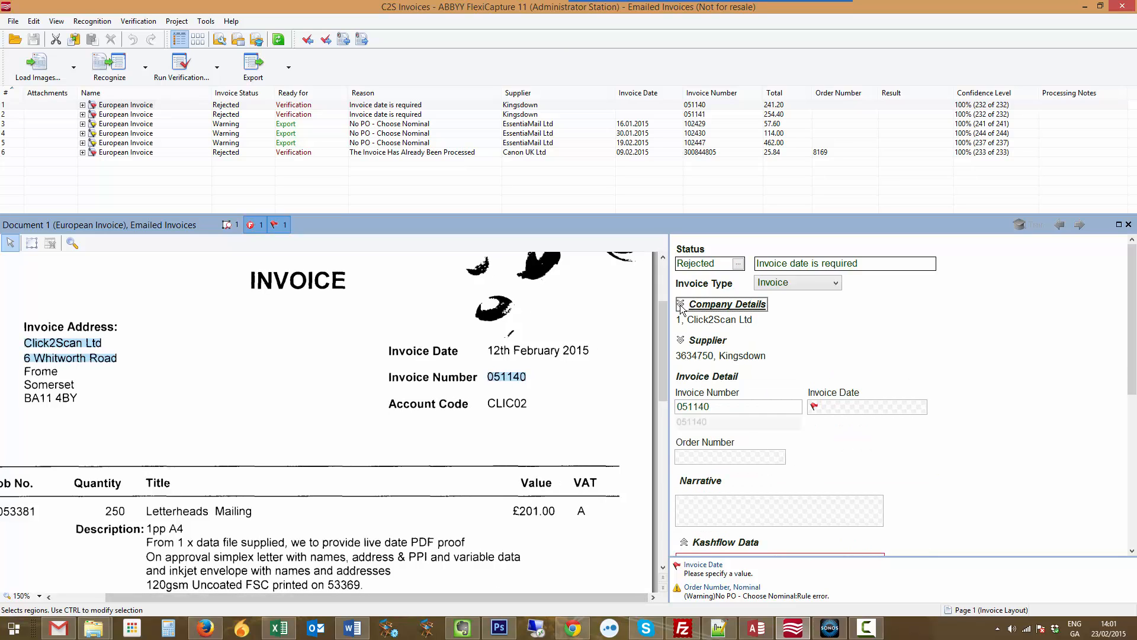
left_click(681, 341)
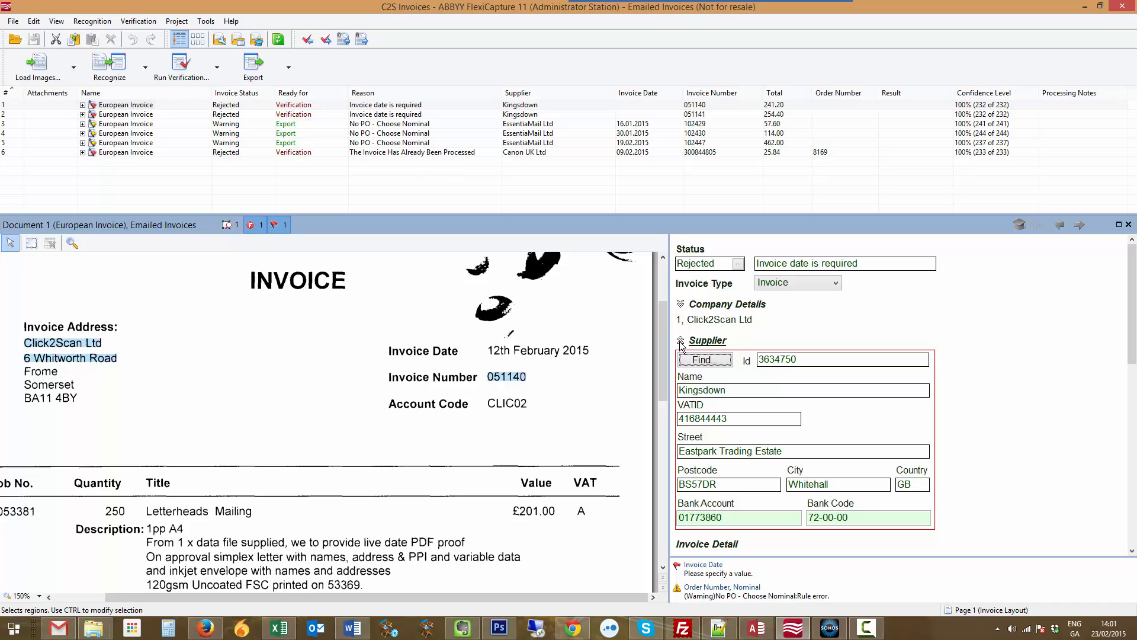
left_click(681, 341)
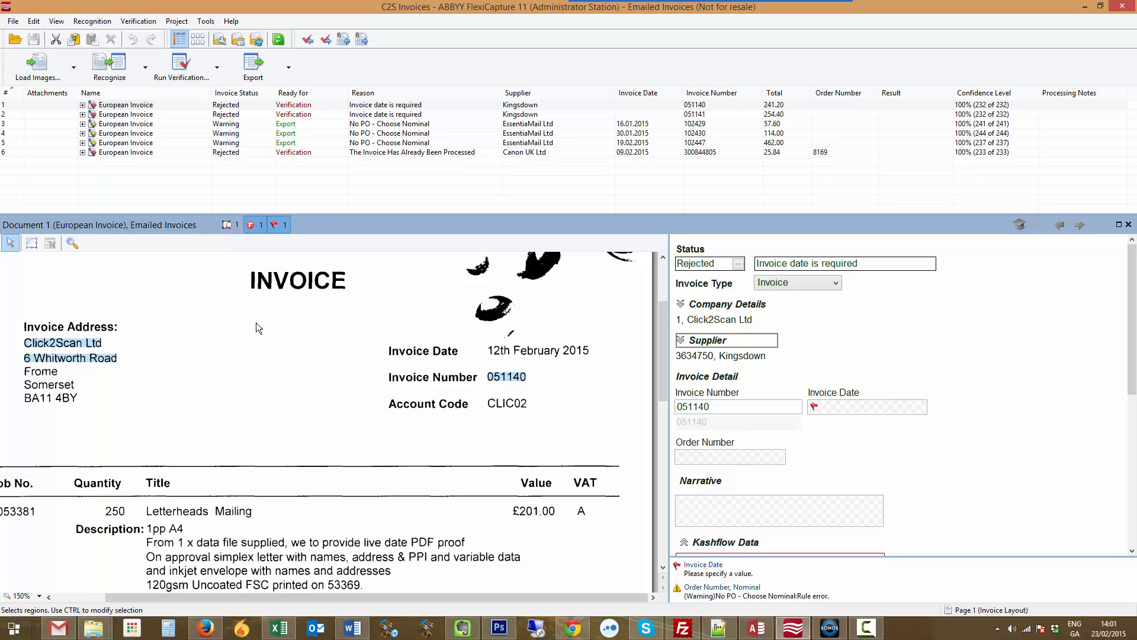
Step: Fill the missing Invoice Date by capturing "12th February 2015" from the invoice image
left_click_drag(664, 344, 645, 326)
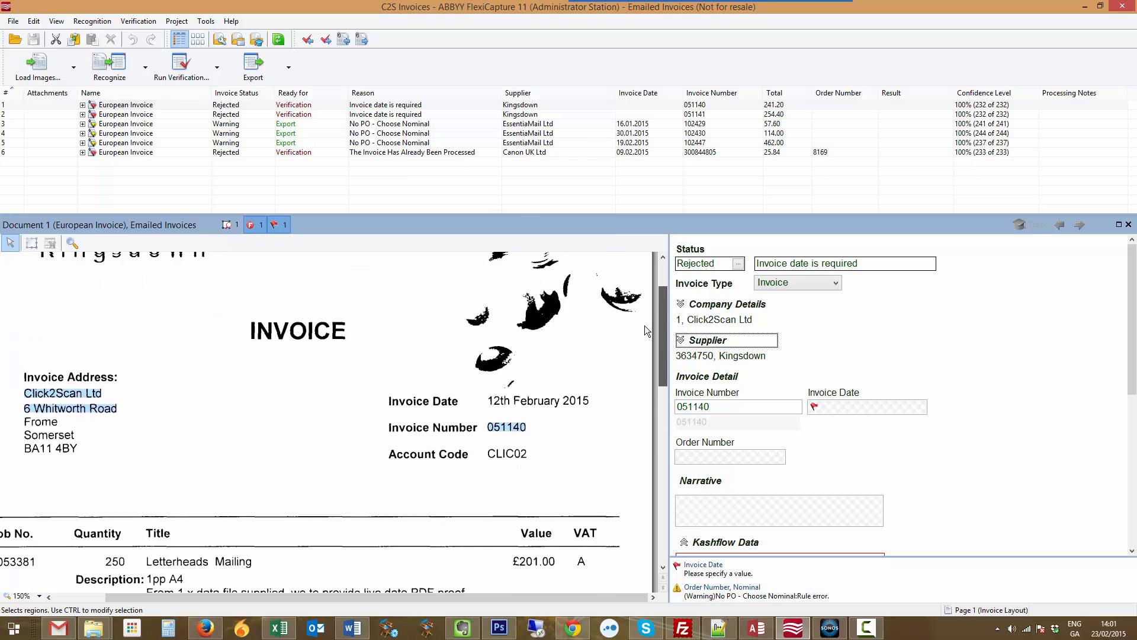
left_click(719, 409)
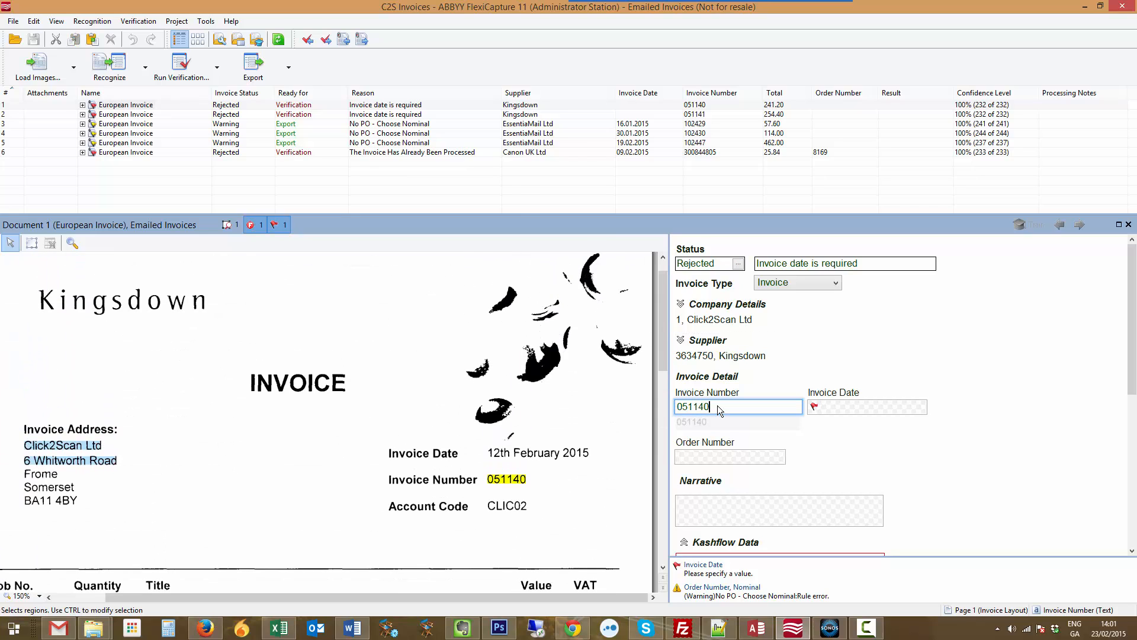
left_click(834, 409)
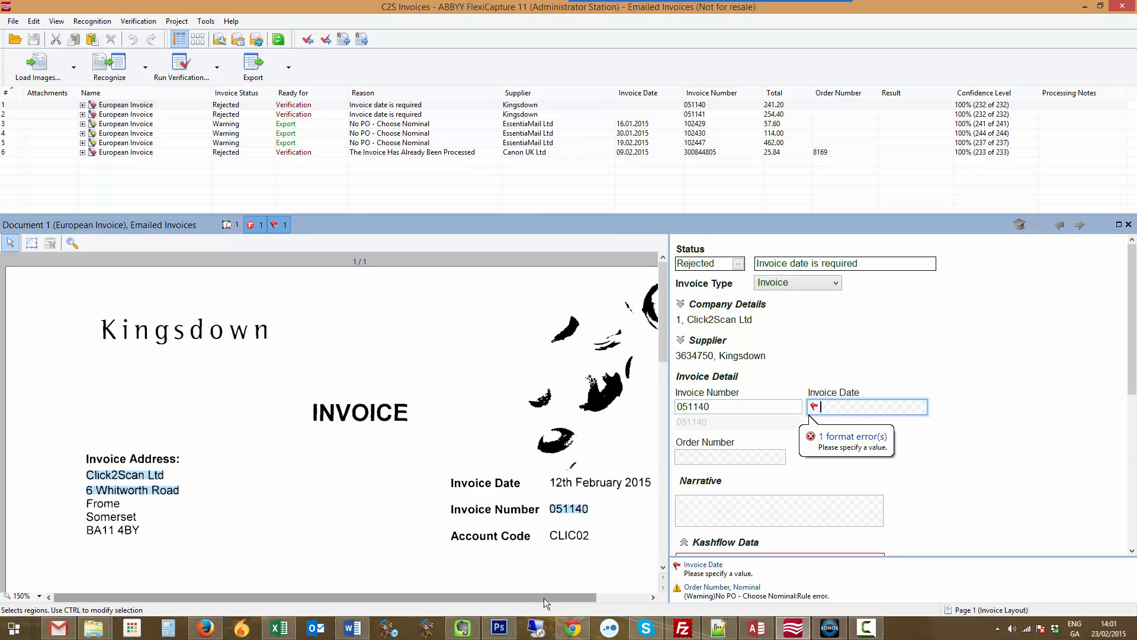
left_click_drag(545, 602, 597, 602)
left_click_drag(481, 476, 616, 496)
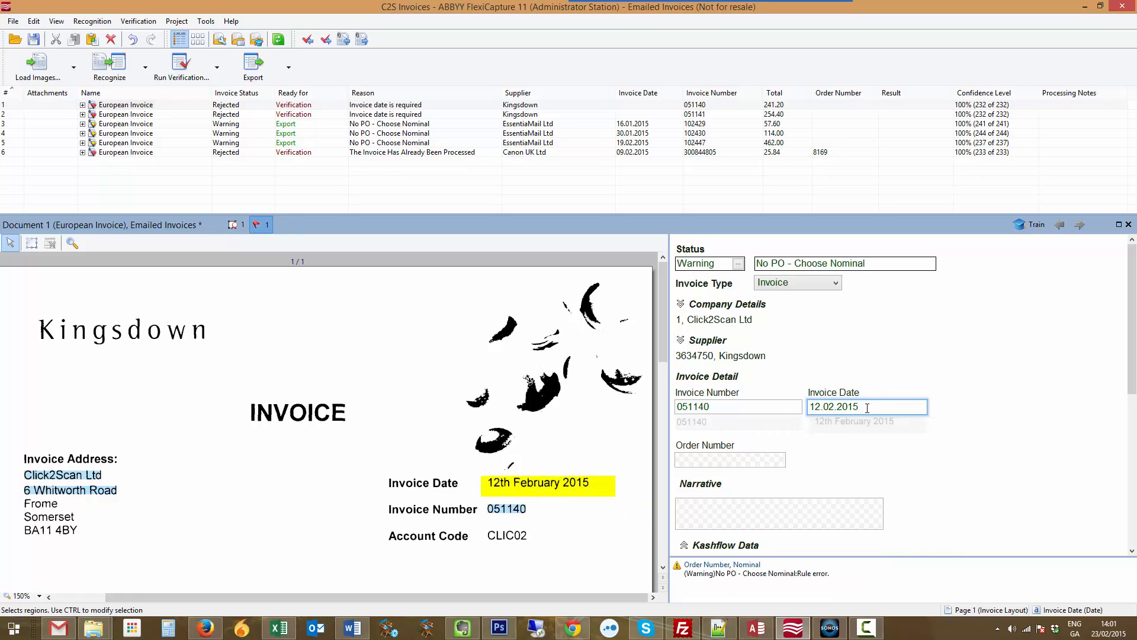
Step: Fill the Narrative from the description lines "From 1 x data file supplied" through "120gsm Uncoated FSC printed on 53369." and train the layout
left_click(706, 462)
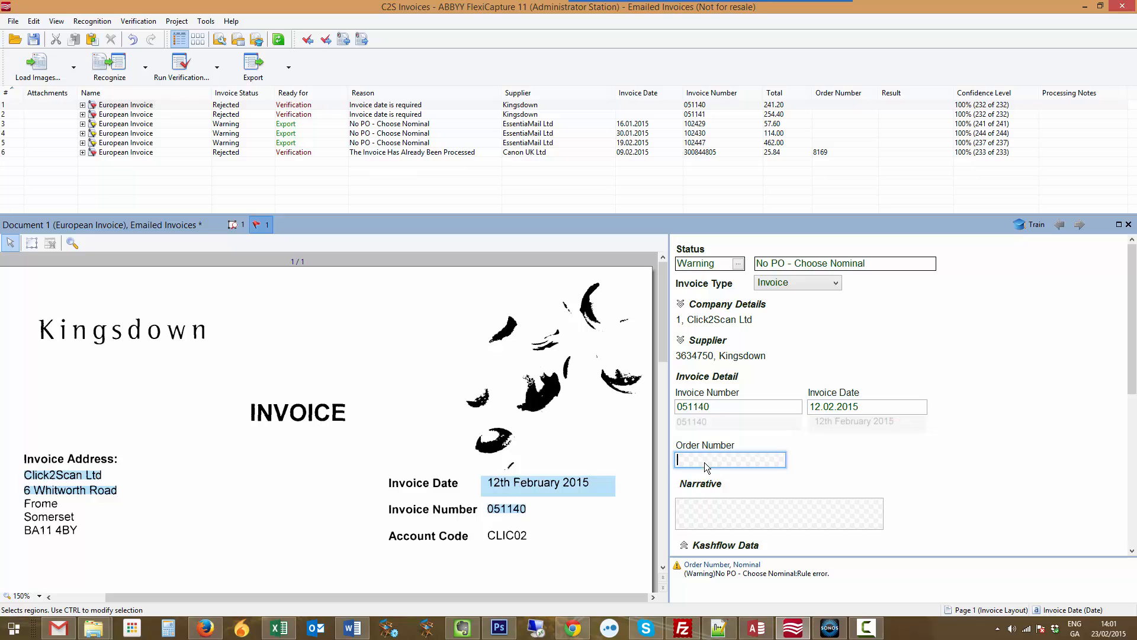
left_click_drag(663, 359, 659, 429)
left_click_drag(549, 599, 497, 600)
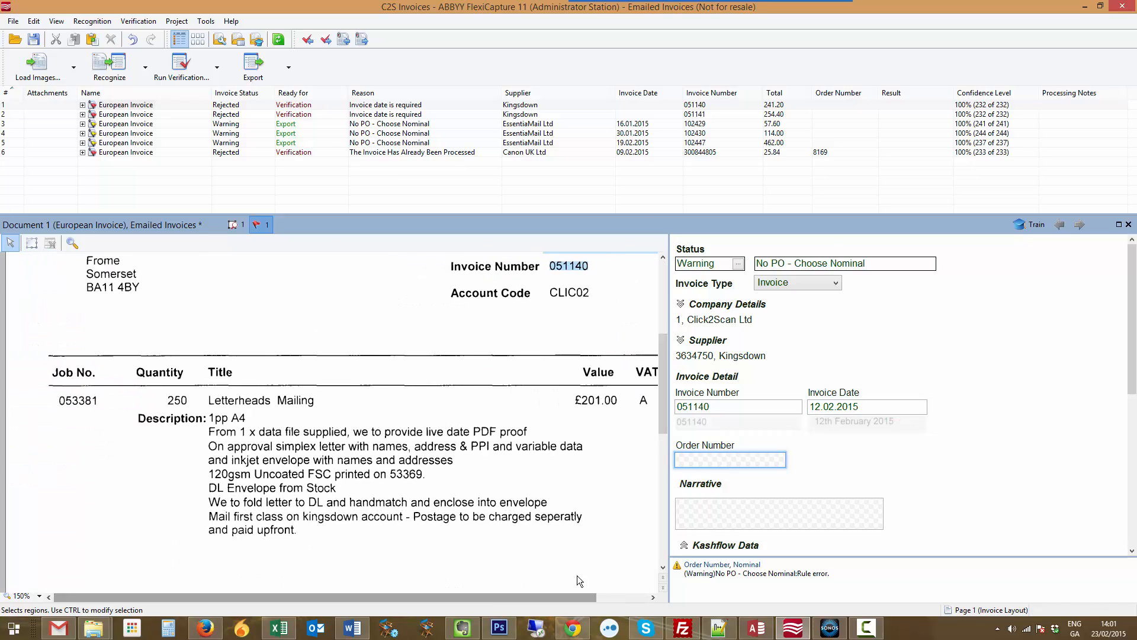
left_click(703, 504)
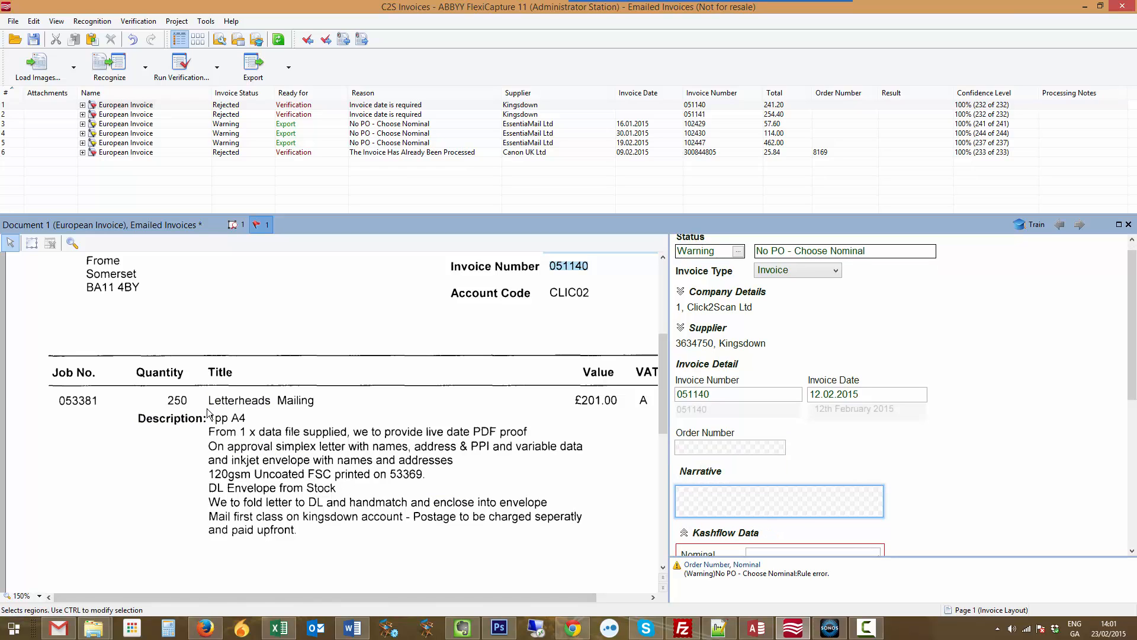
left_click(205, 426)
left_click_drag(206, 430, 612, 487)
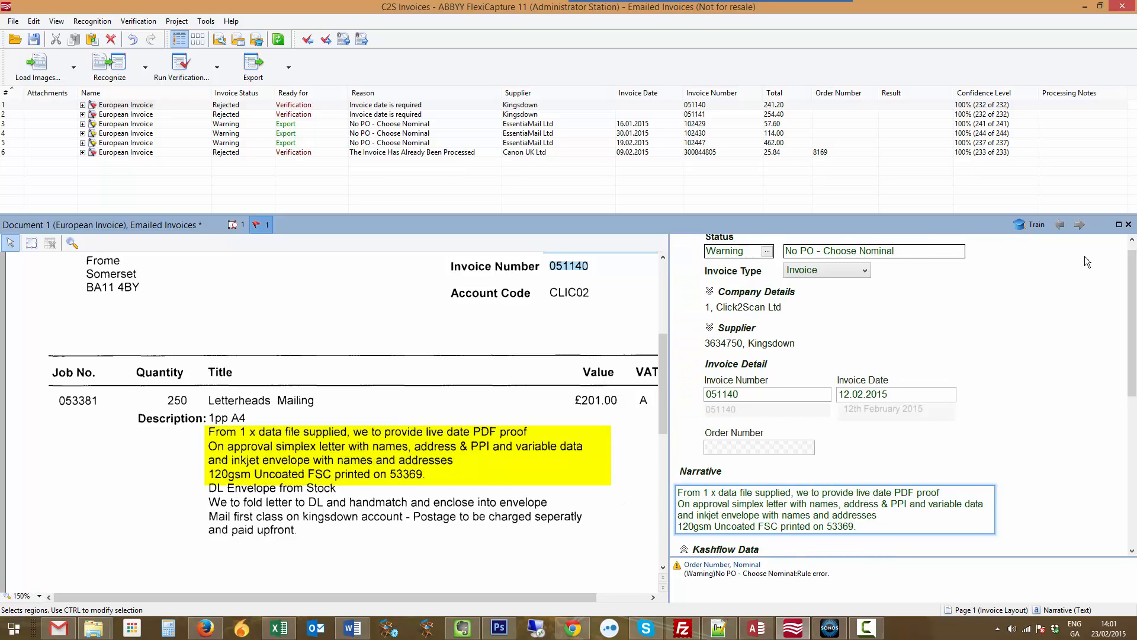
left_click(1027, 226)
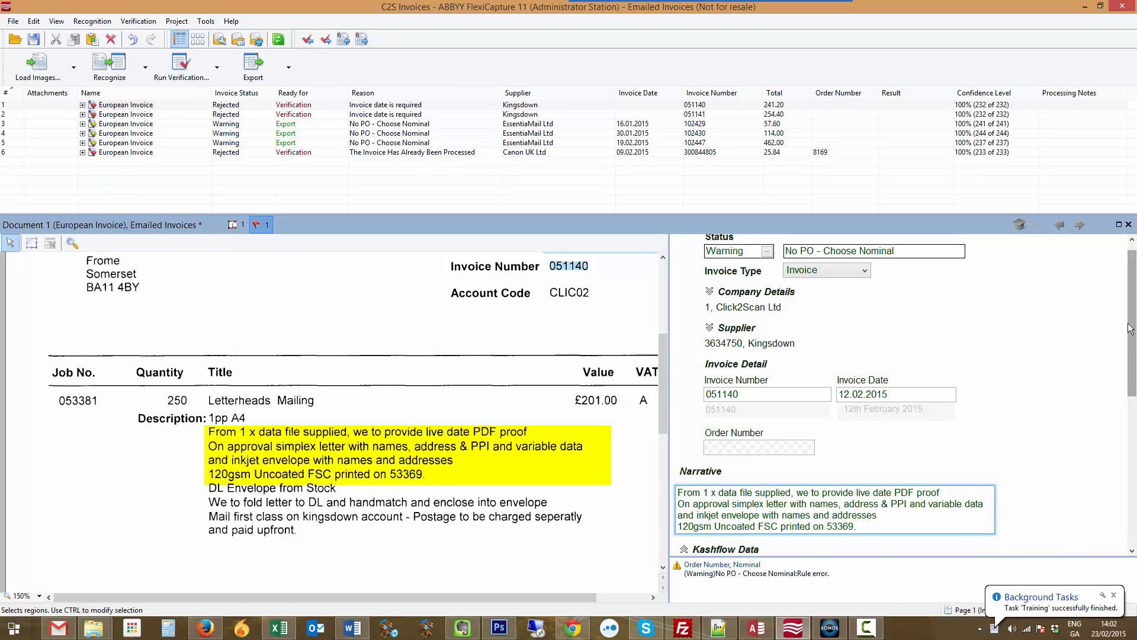
Step: Set the Nominal in the Kashflow Data to "Printing Postage & Stationary :- 7504"
scroll(1132, 333, "down", 3)
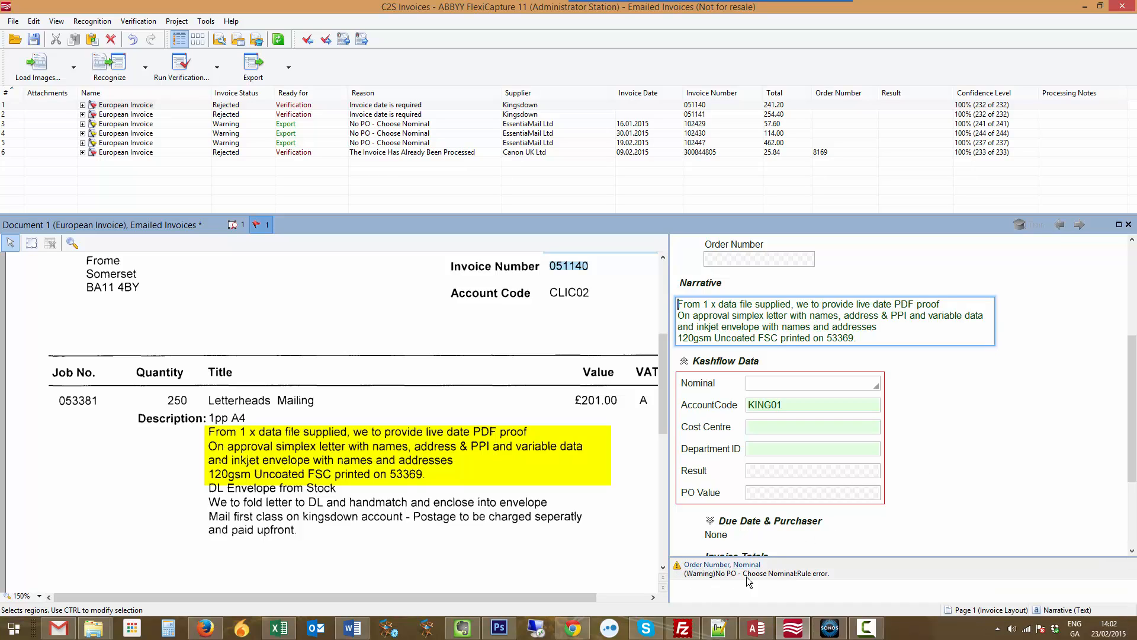
left_click(877, 385)
scroll(981, 80, "down", 1)
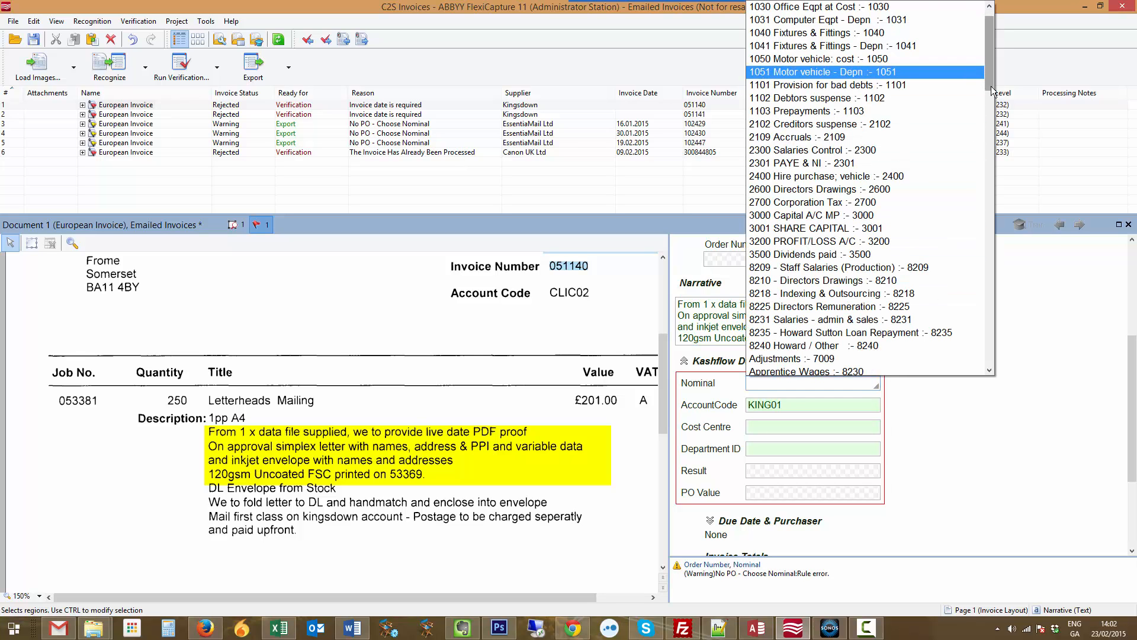
scroll(982, 151, "down", 20)
scroll(975, 266, "down", 3)
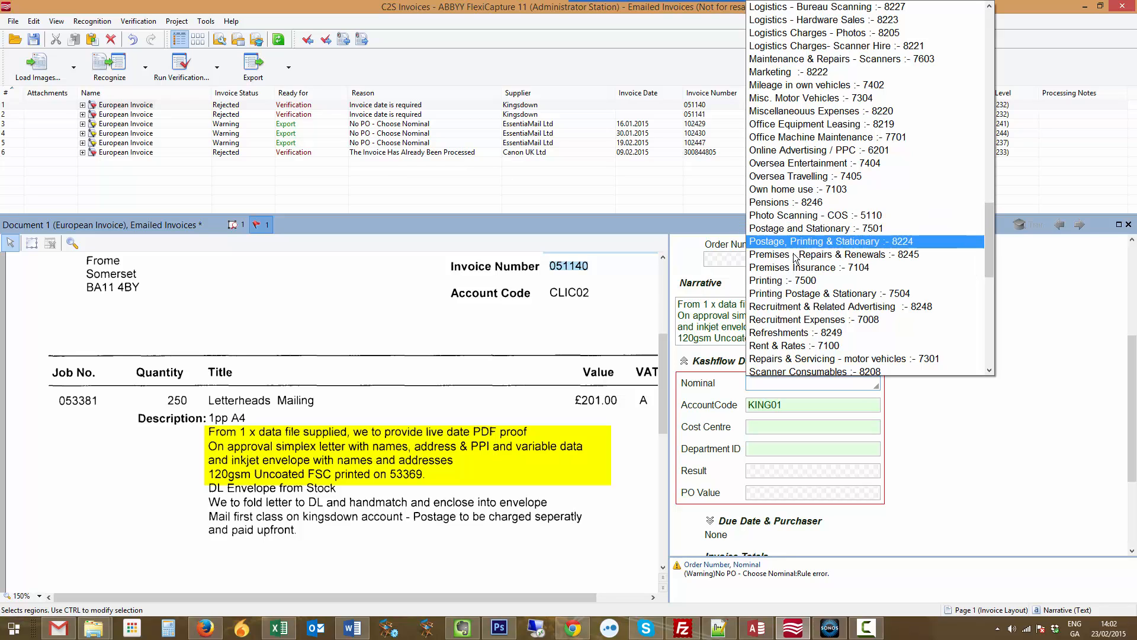
left_click(792, 299)
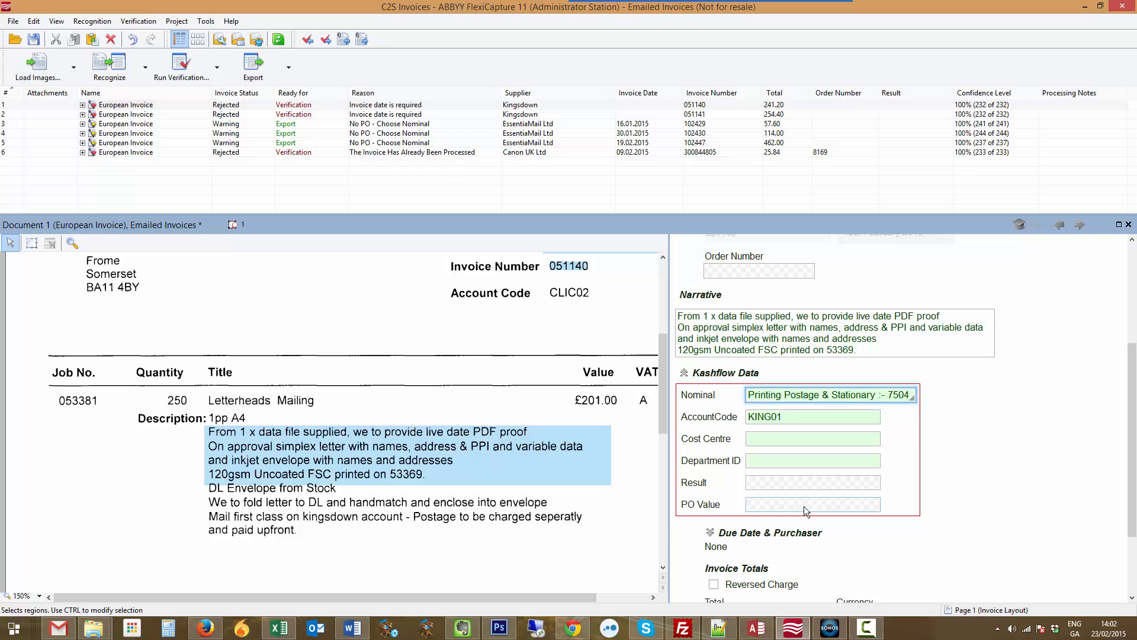
Step: Check the Due Date & Purchaser section, then the Total and Currency against the invoice image, leaving the section collapsed
scroll(1132, 504, "down", 3)
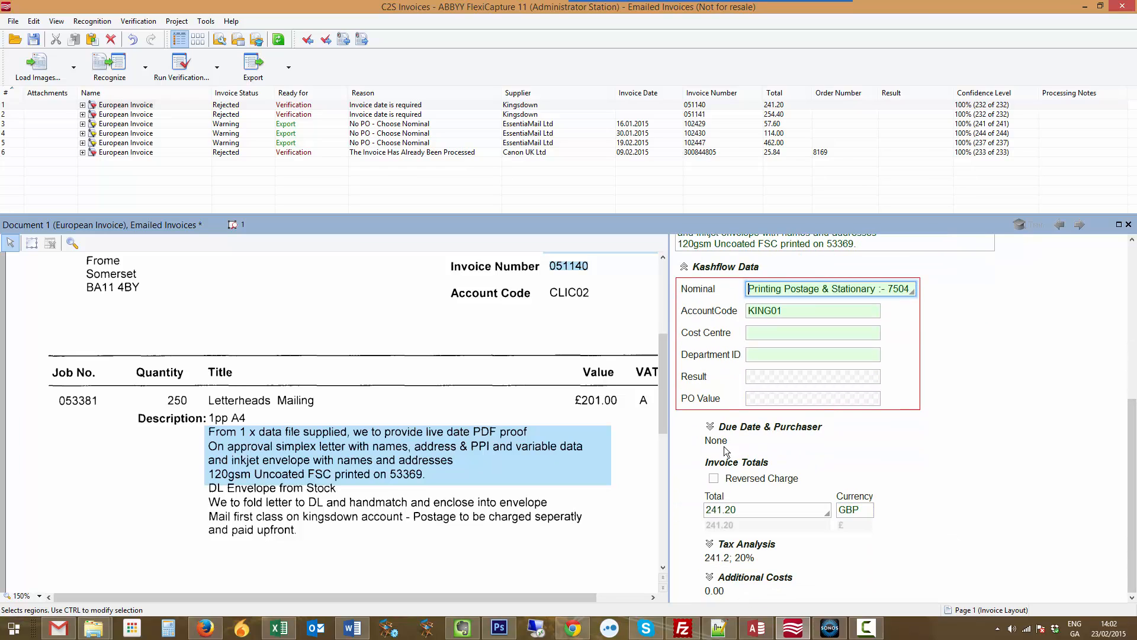
left_click(710, 427)
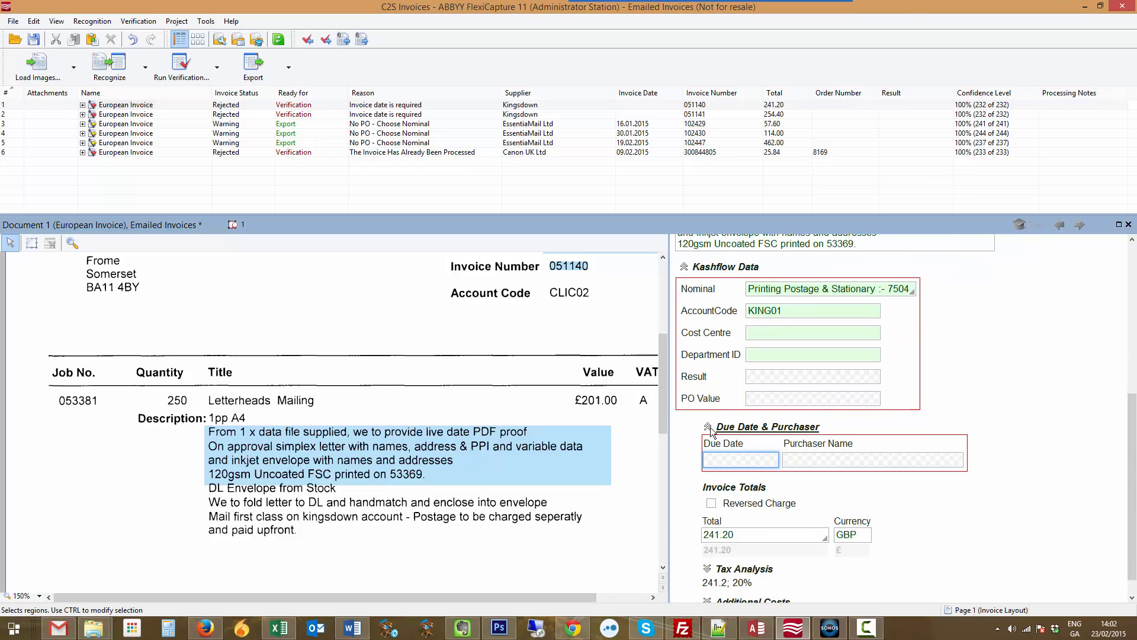
left_click(710, 427)
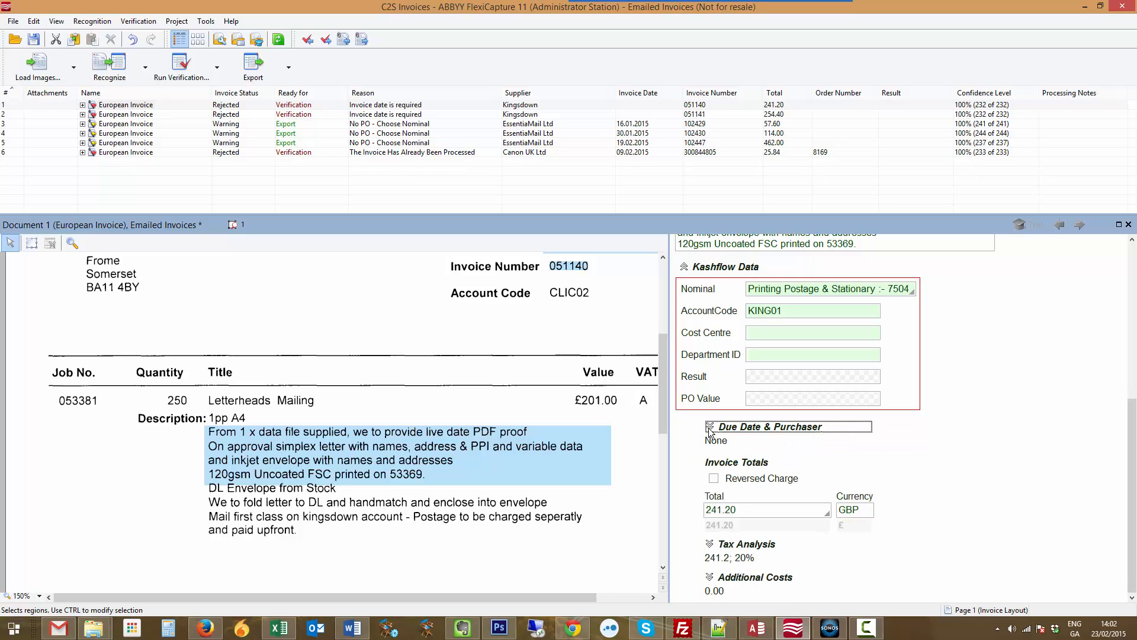
left_click(753, 511)
left_click(861, 513)
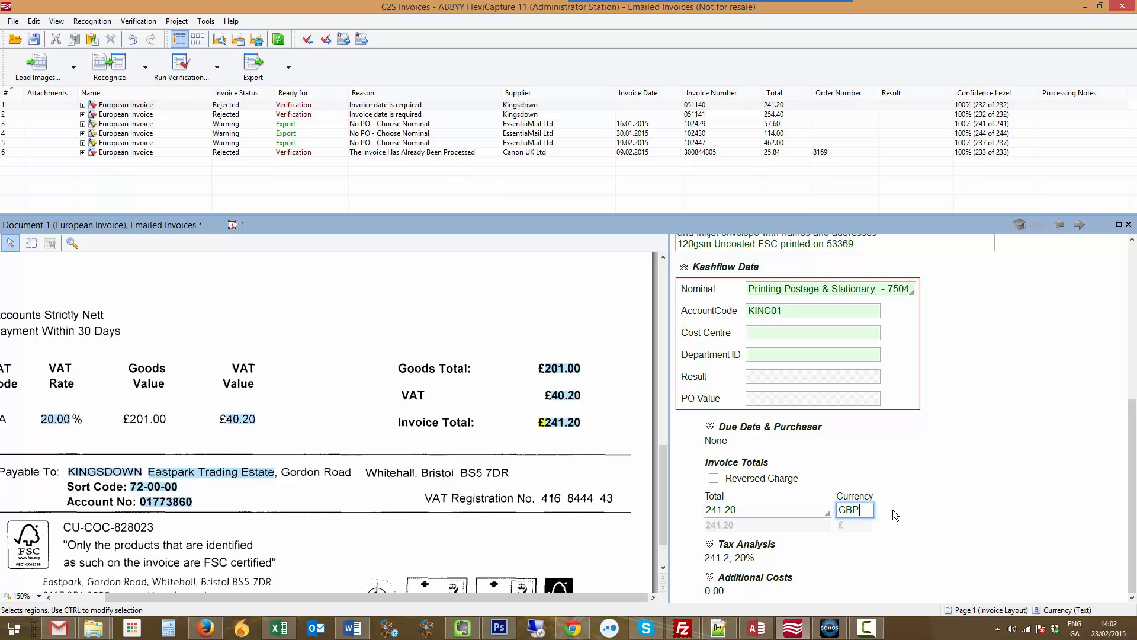
Step: Expand the Tax Analysis and check the 20% Net, 20% Amount and rate against the highlighted figures on the invoice image
left_click(709, 544)
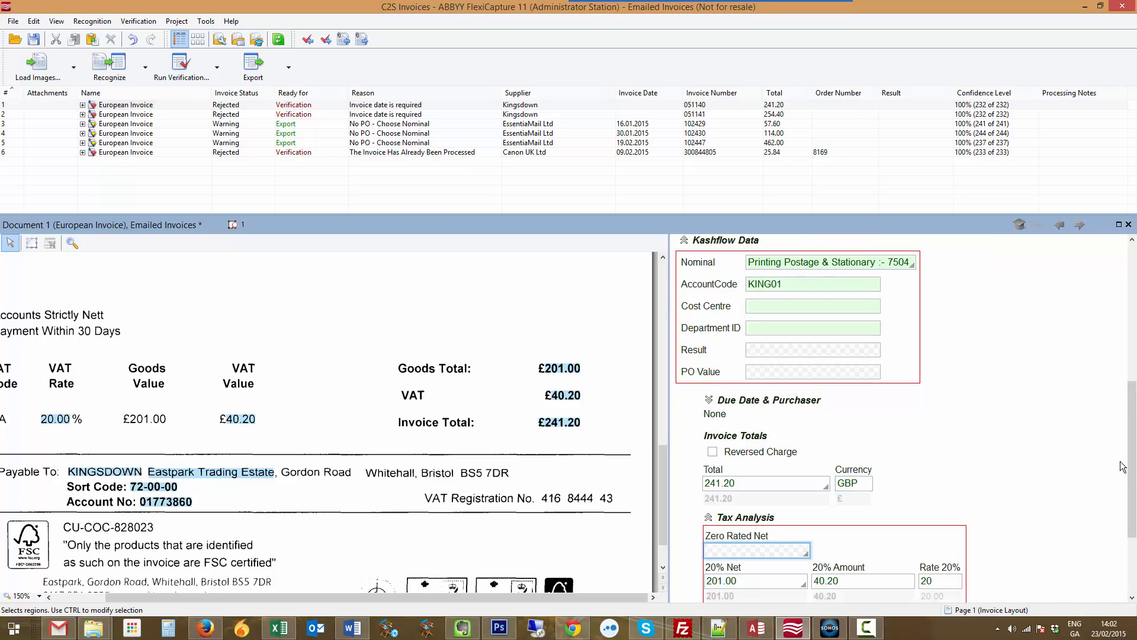
scroll(1126, 466, "down", 3)
left_click(751, 453)
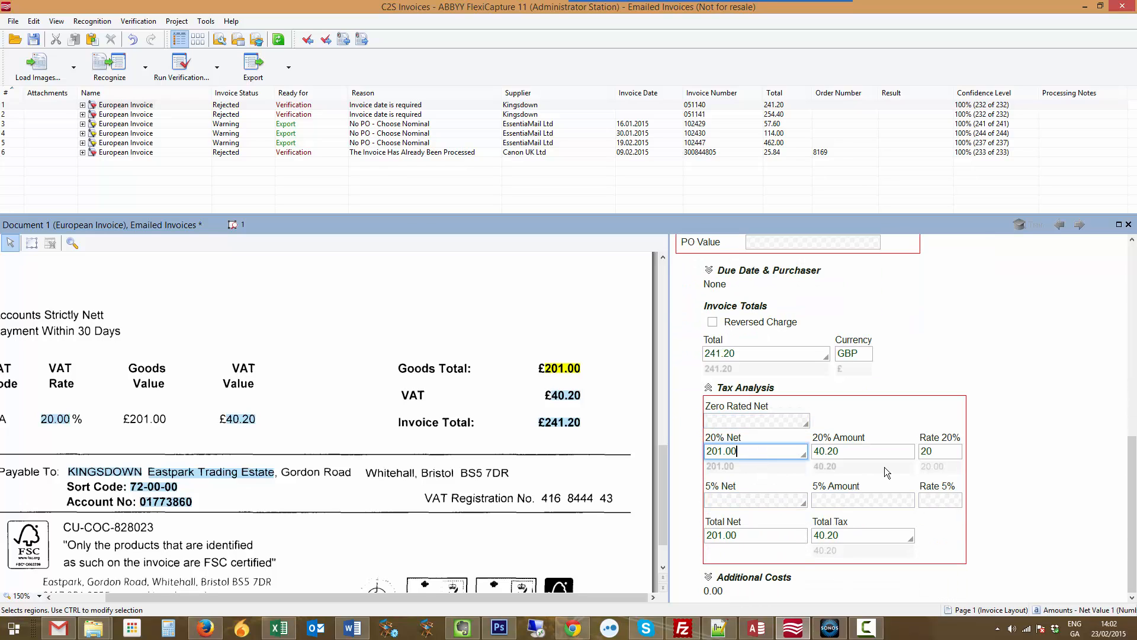
key("Tab")
key("Tab")
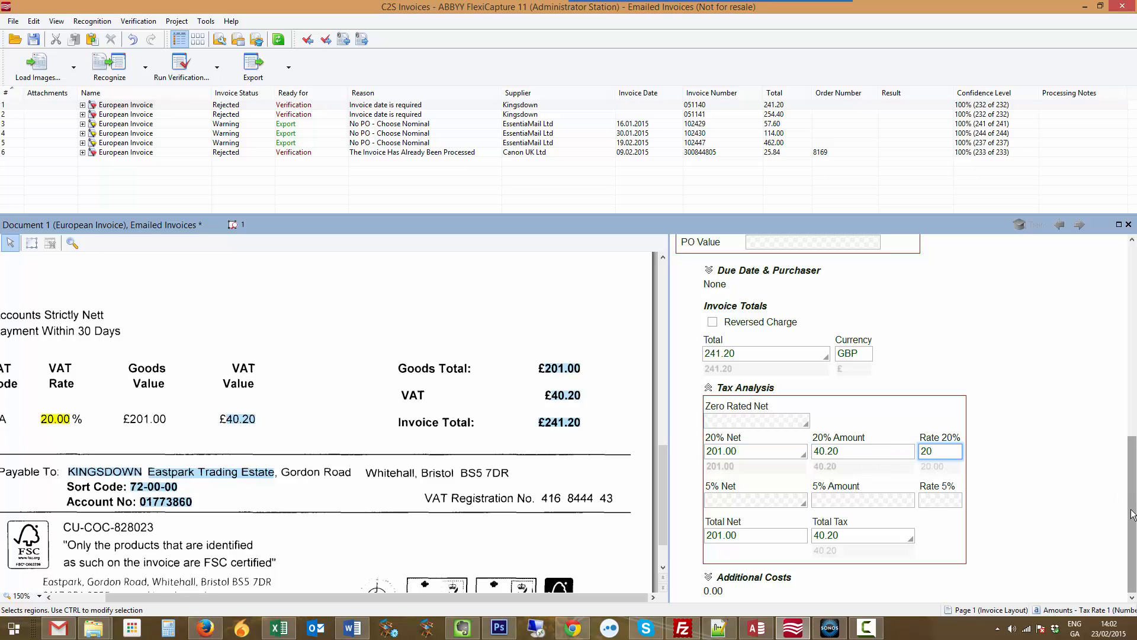
Step: Close the first Kingsdown invoice and save its changes
left_click_drag(1132, 514, 1132, 239)
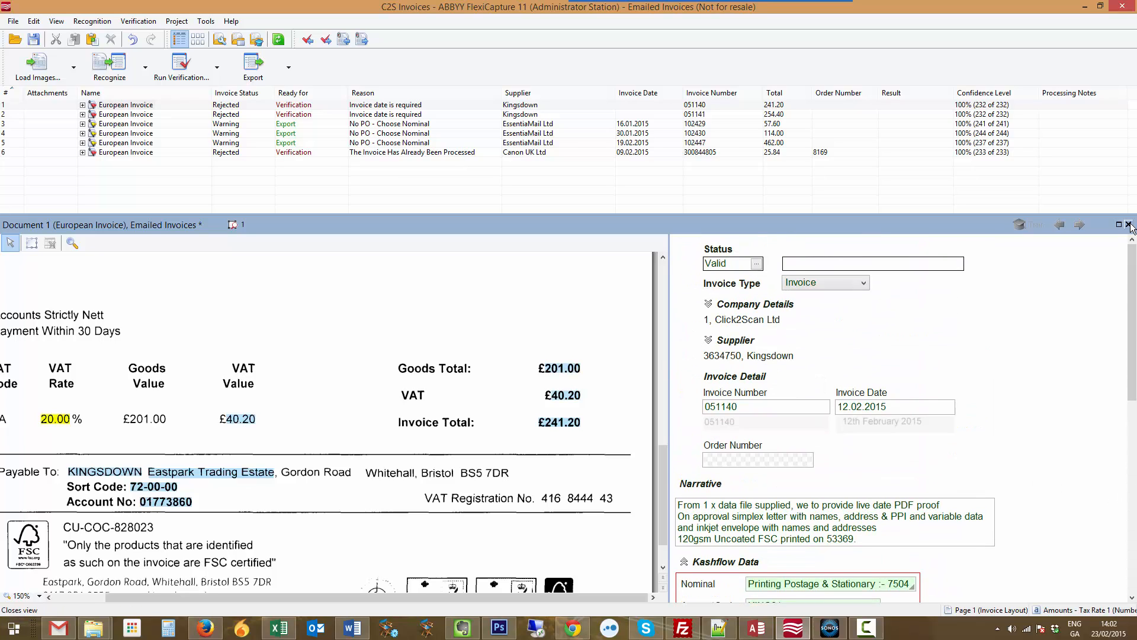
left_click(1129, 225)
left_click(515, 341)
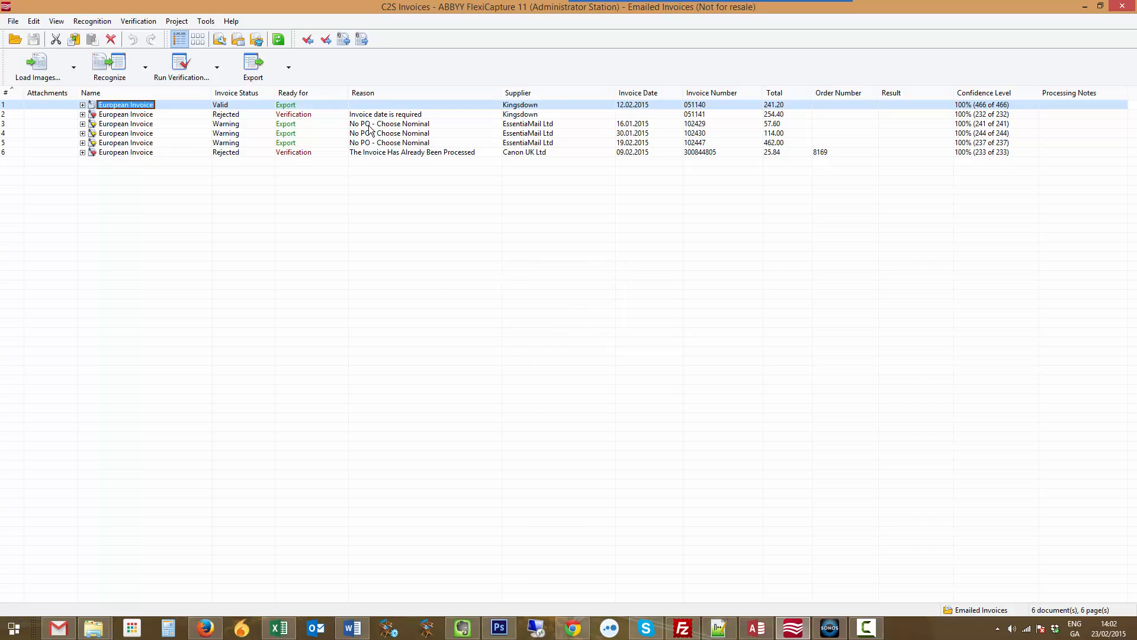
Step: Open the second Kingsdown invoice and fill its missing Invoice Date by capturing "12th February 2015" from the image
left_click(157, 115)
double_click(216, 117)
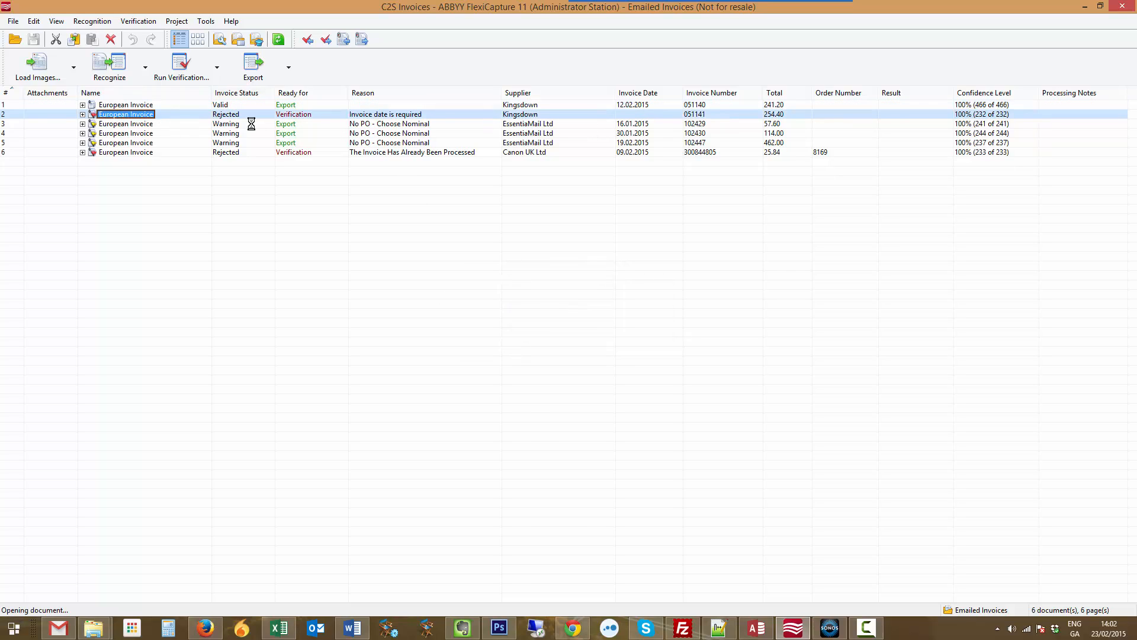
left_click(829, 408)
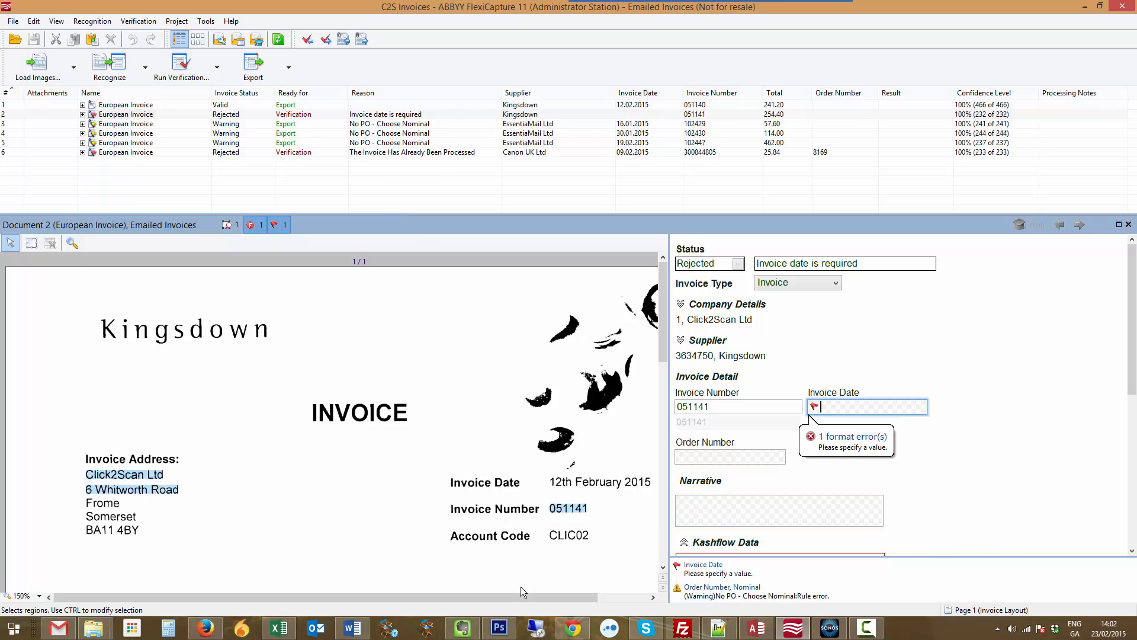
left_click_drag(524, 597, 579, 597)
left_click_drag(484, 472, 606, 498)
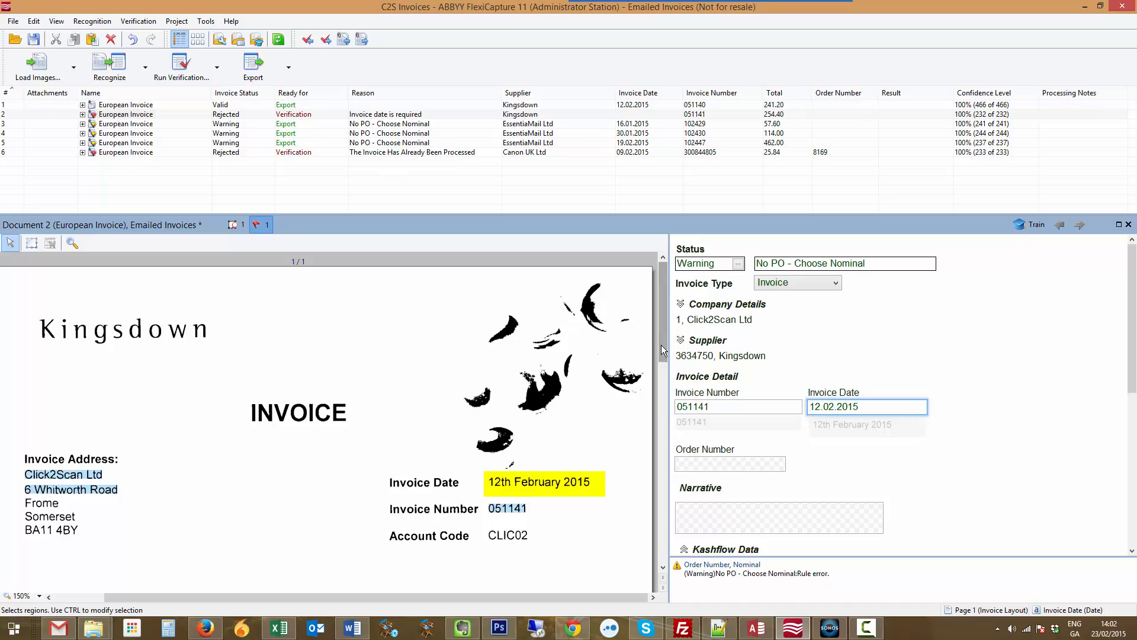
Step: Fill the Narrative from the description lines "From File supplied on Email" through "hold balance for mailing."
left_click_drag(663, 349, 663, 410)
left_click(704, 512)
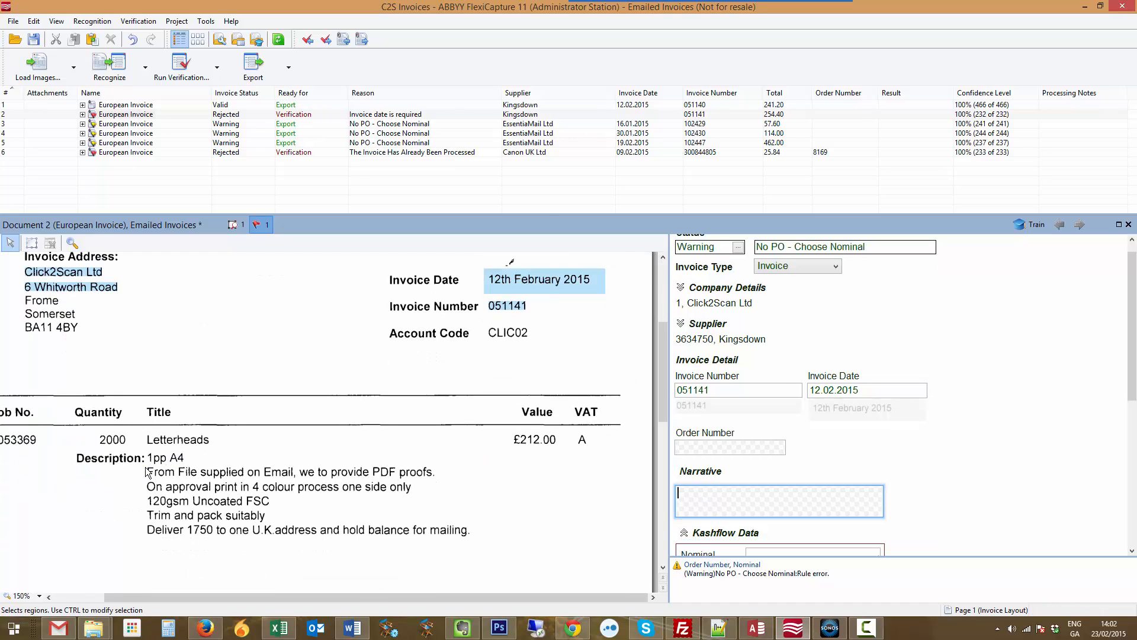
left_click_drag(146, 466, 526, 544)
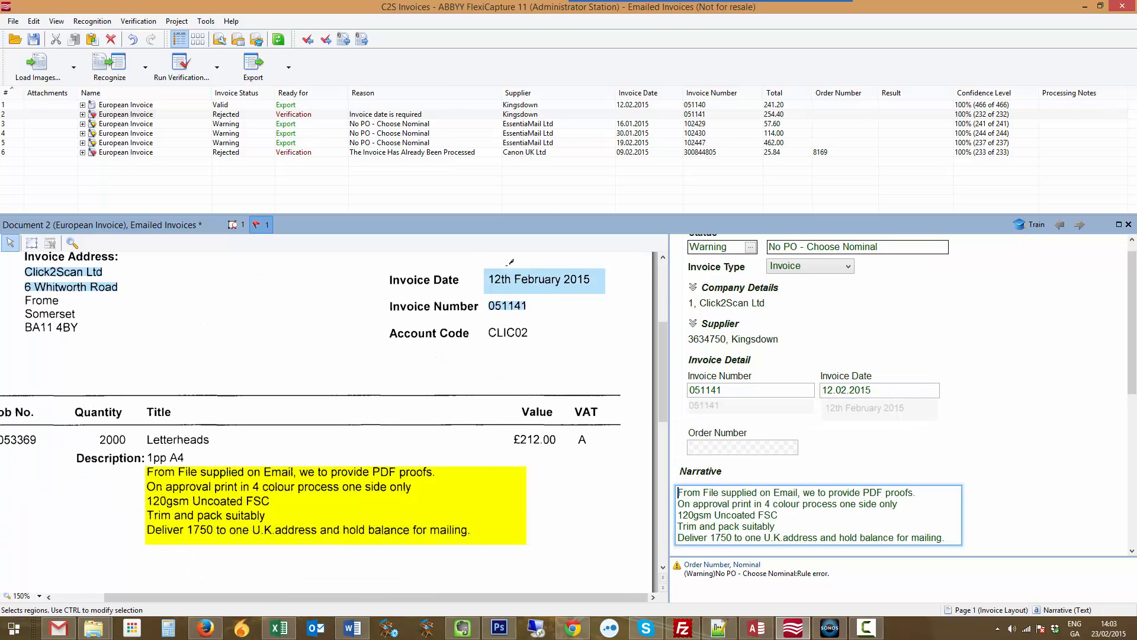
Step: Set the Nominal in the second Kingsdown invoice's Kashflow Data to "Postage, Printing & Stationary :- 8224"
scroll(834, 254, "down", 5)
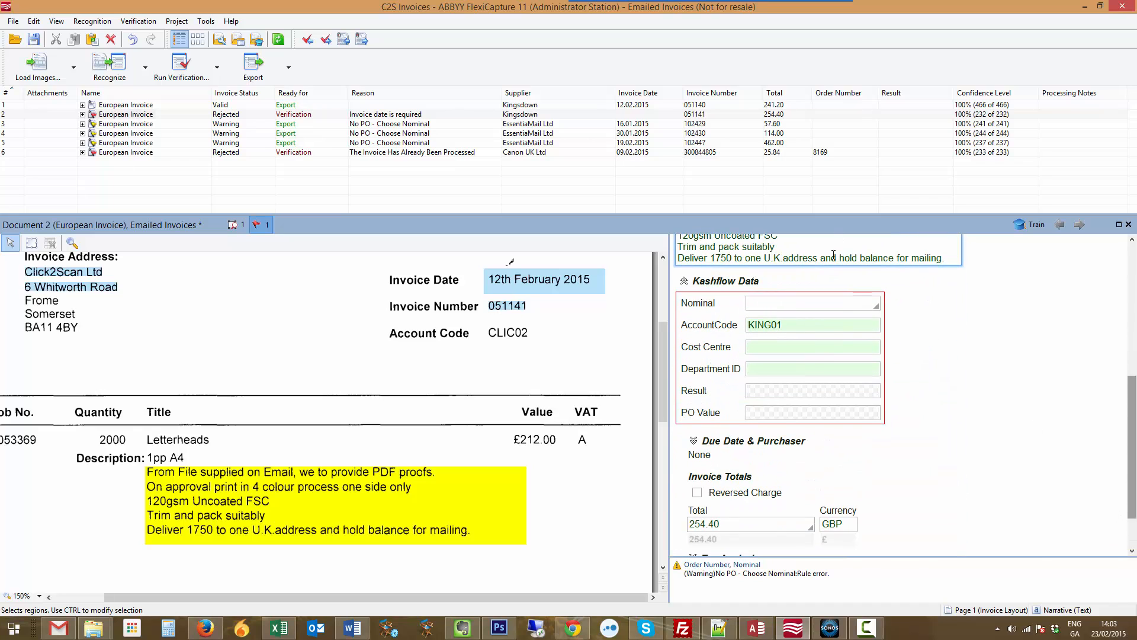
left_click(878, 305)
left_click_drag(994, 354, 975, 536)
left_click(889, 487)
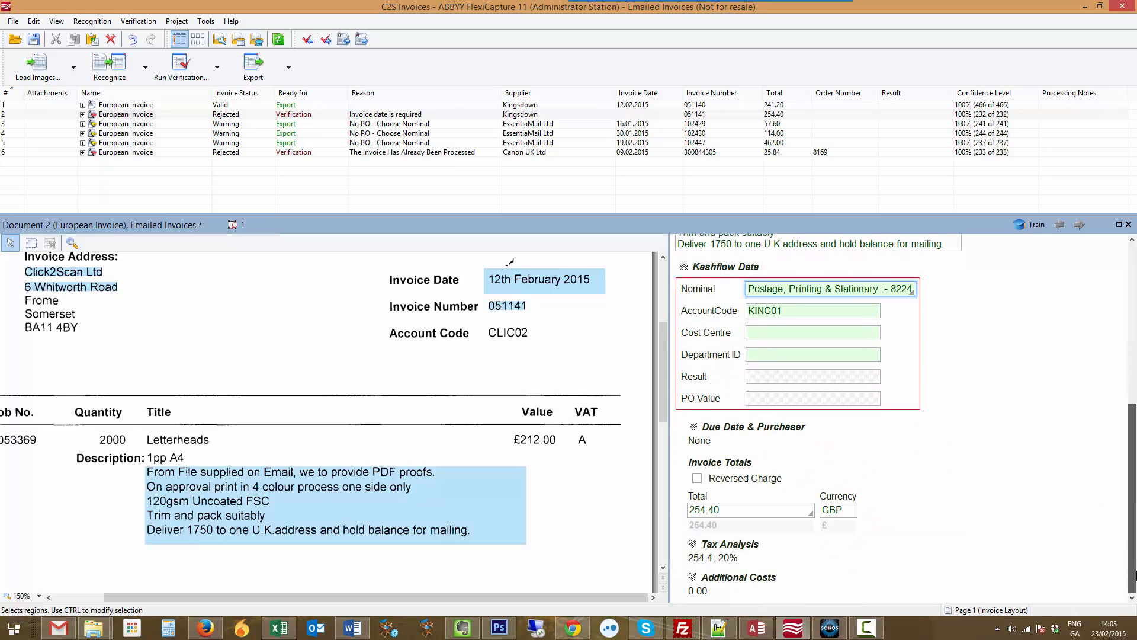
Step: Train the layout from the second Kingsdown invoice and close it with its changes saved
left_click(1026, 229)
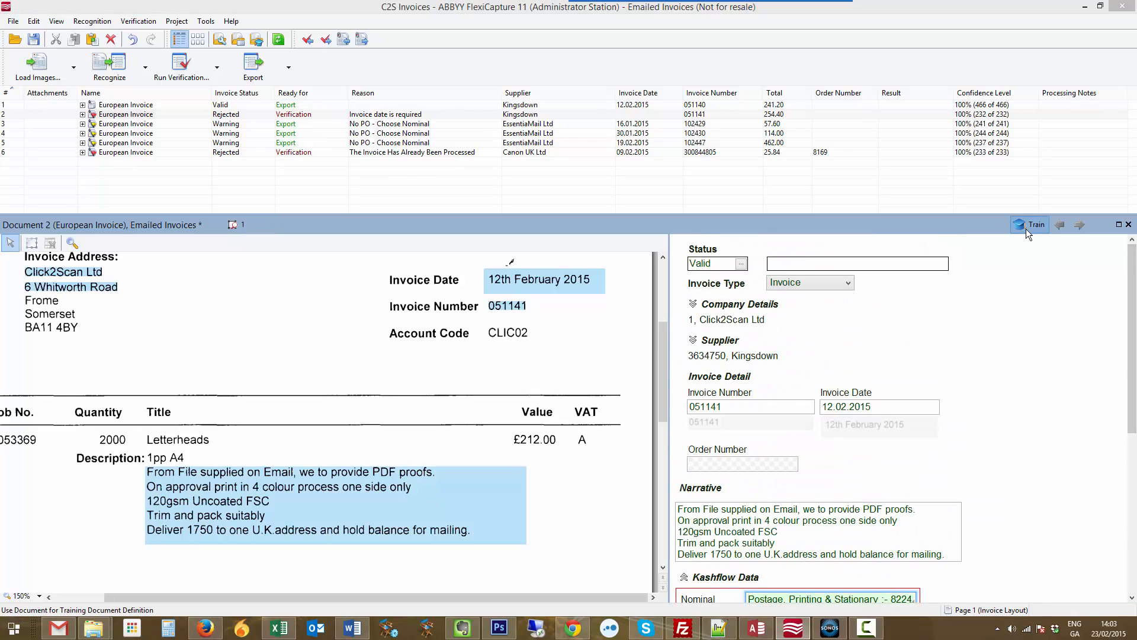
left_click(1129, 224)
left_click(500, 343)
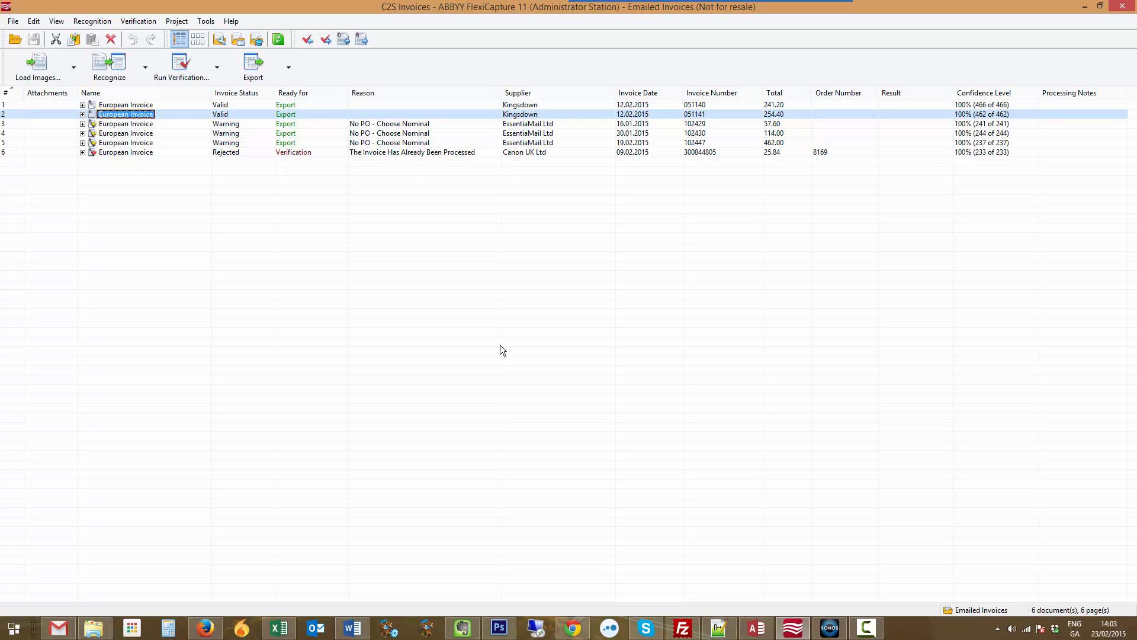
Step: Open the EssentiaMail invoice dated 16.01.2015 and set its Nominal to "Printing Postage & Stationary :- 7504"
double_click(253, 126)
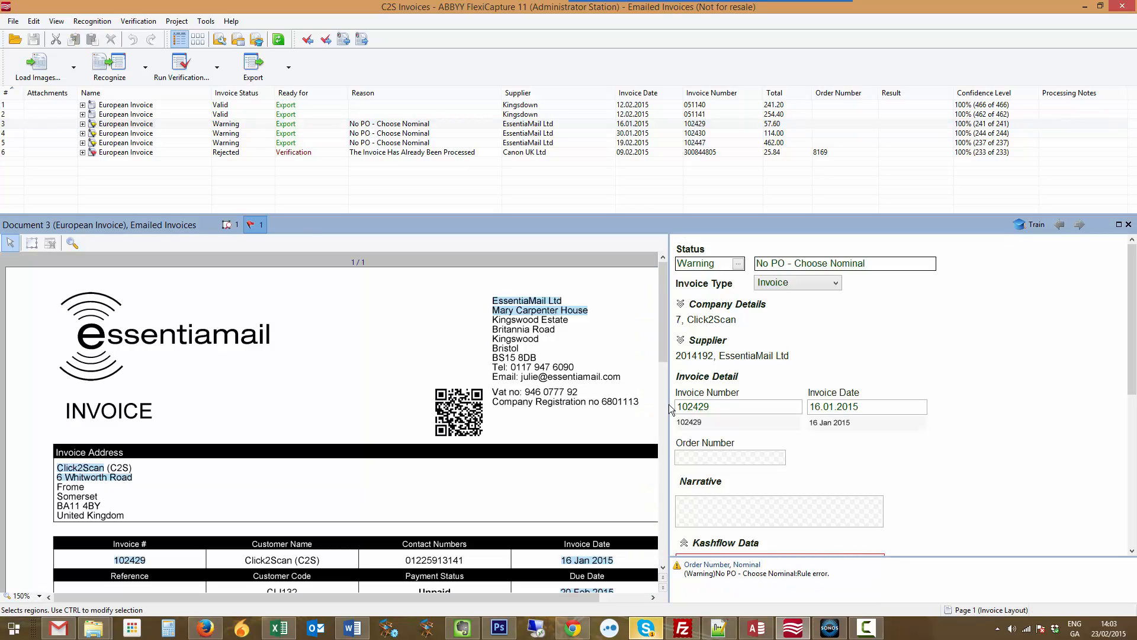
left_click(755, 520)
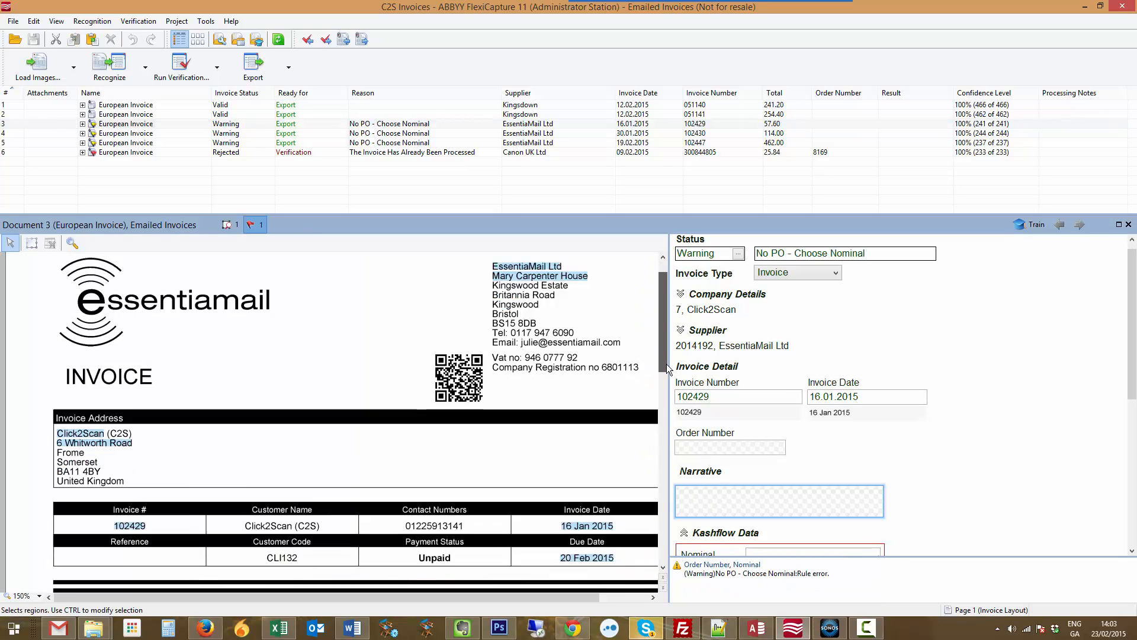
left_click(759, 549)
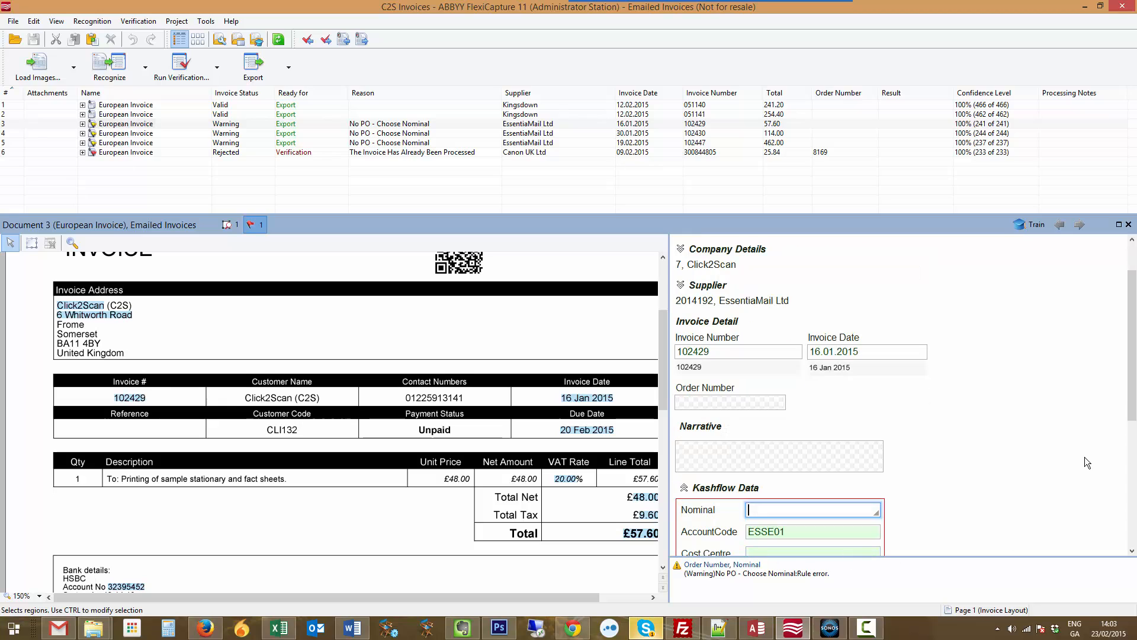
scroll(1102, 468, "down", 3)
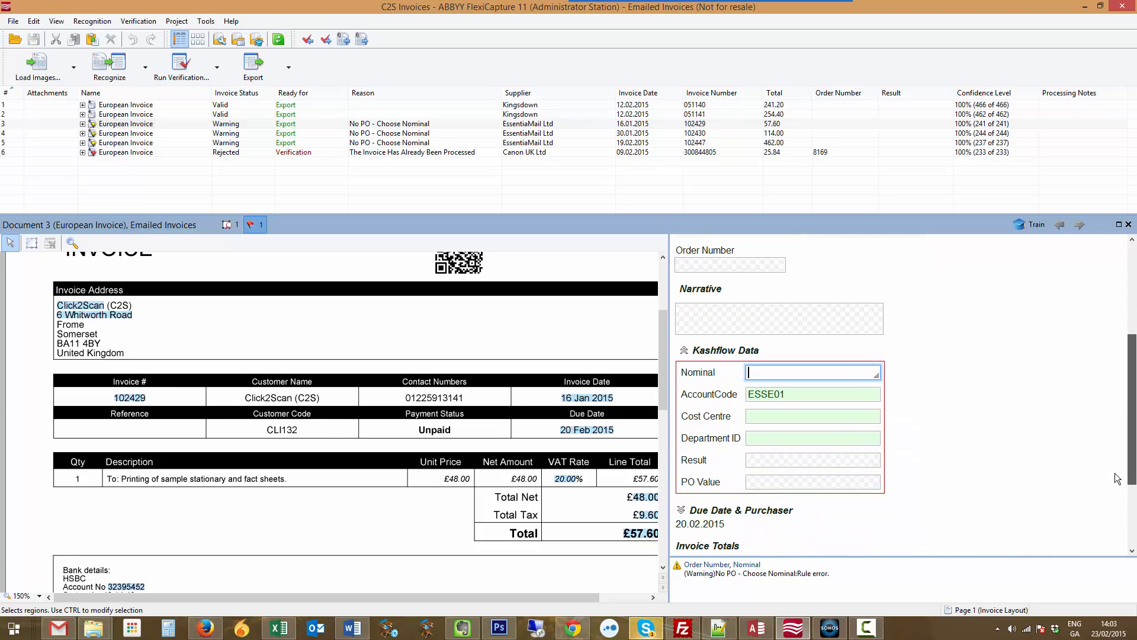
left_click(878, 375)
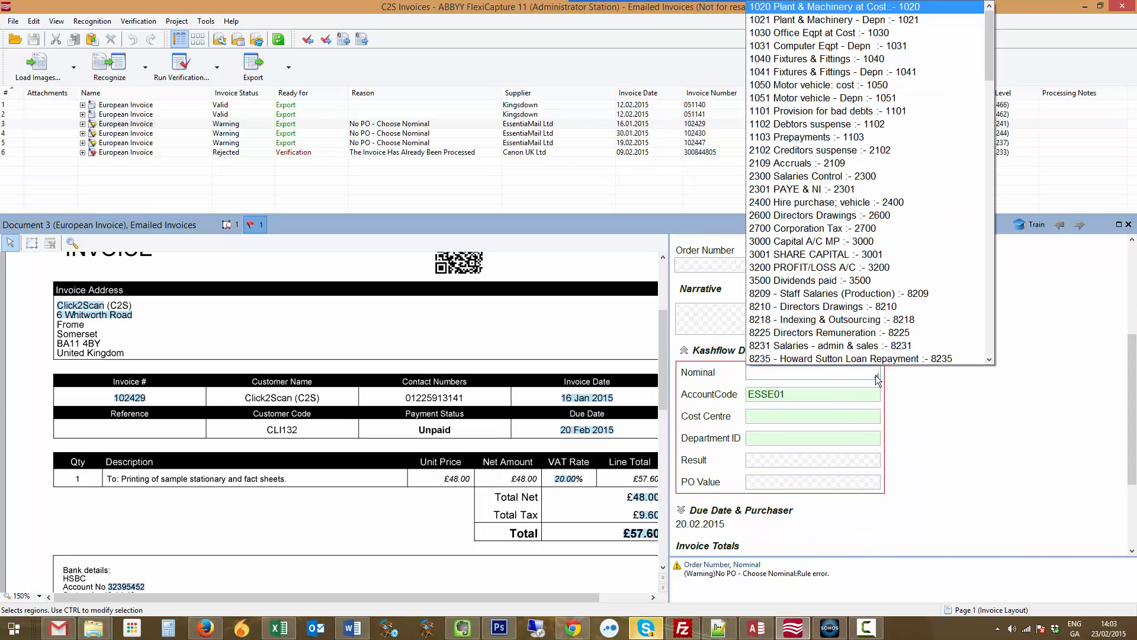
left_click_drag(991, 75, 951, 270)
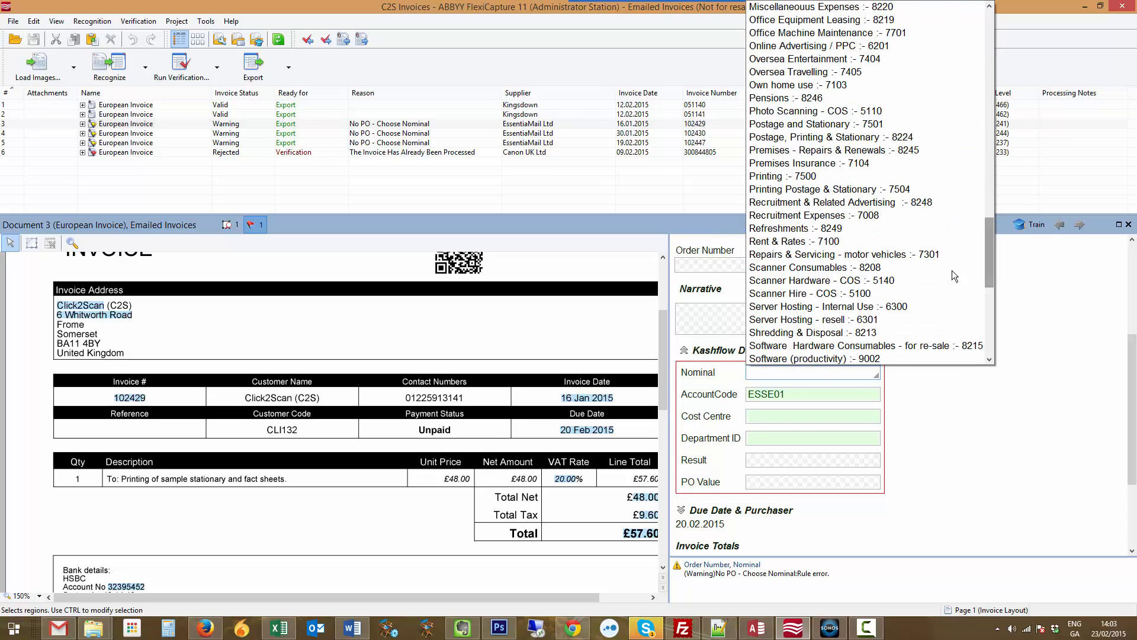
left_click(841, 189)
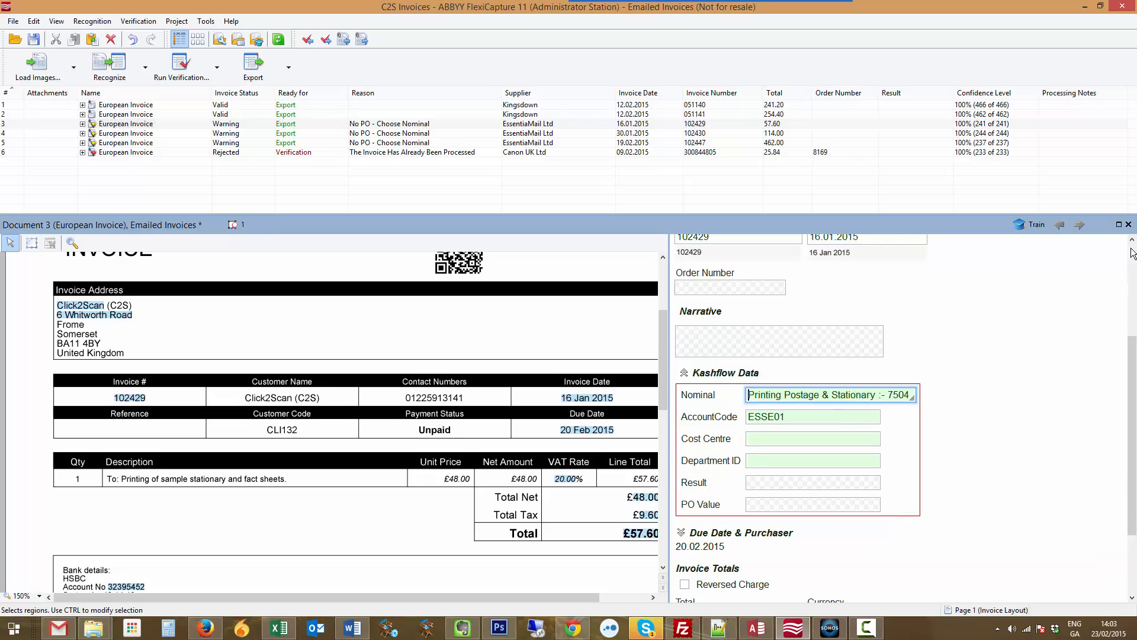
Step: Continue to the EssentiaMail invoice dated 30.01.2015 and set its Nominal to "Marketing :- 8222"
left_click(363, 39)
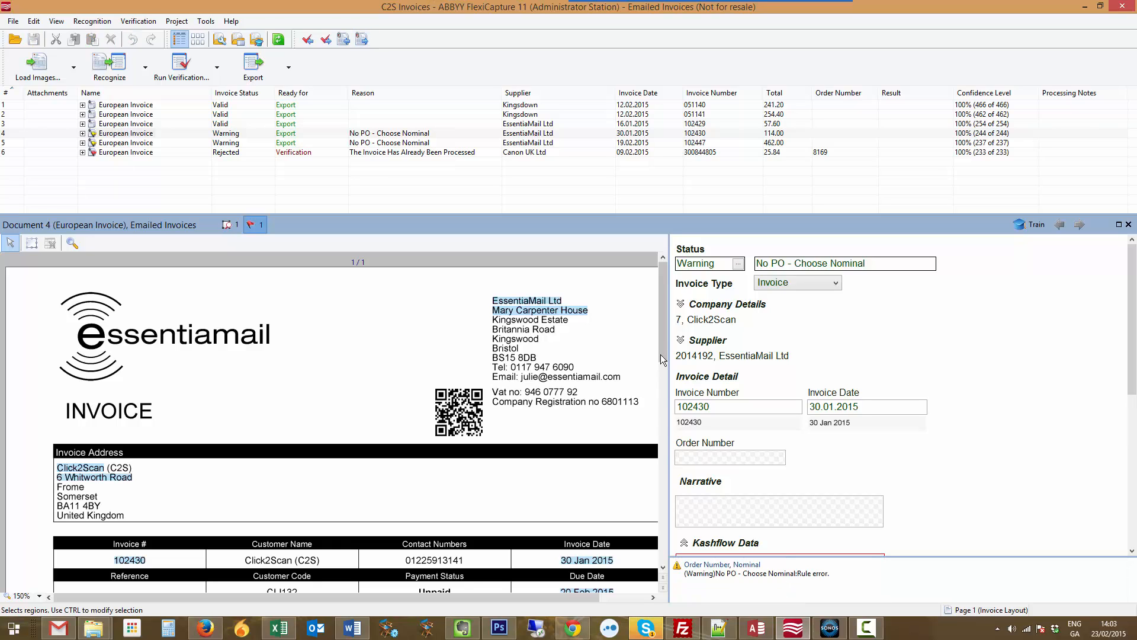
left_click_drag(662, 359, 673, 399)
left_click(762, 499)
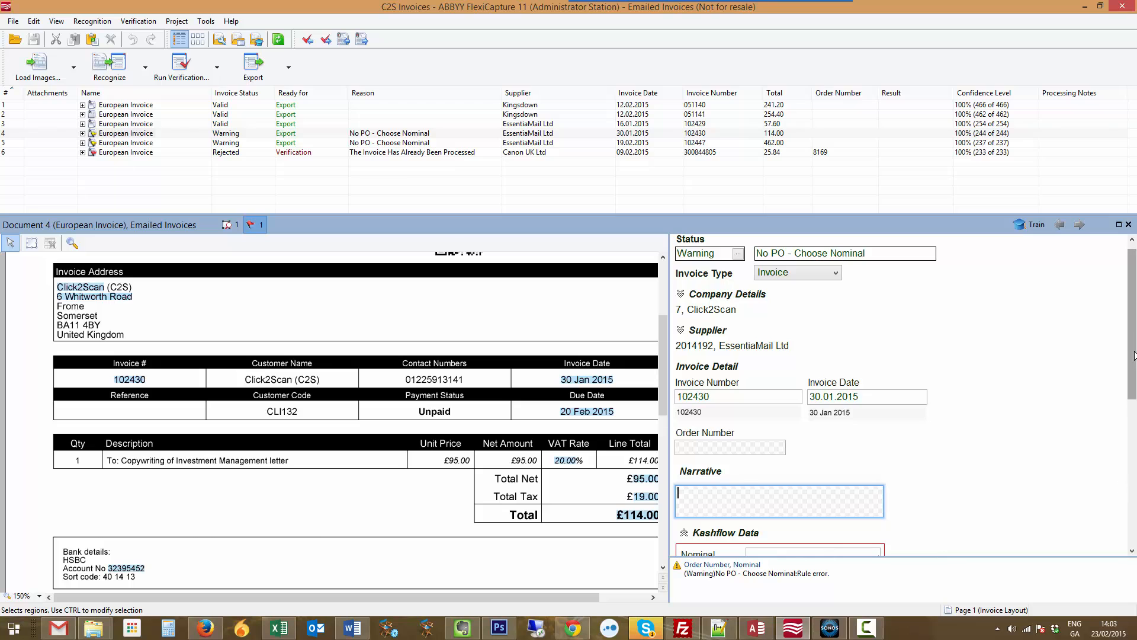
scroll(981, 410, "down", 4)
left_click(876, 399)
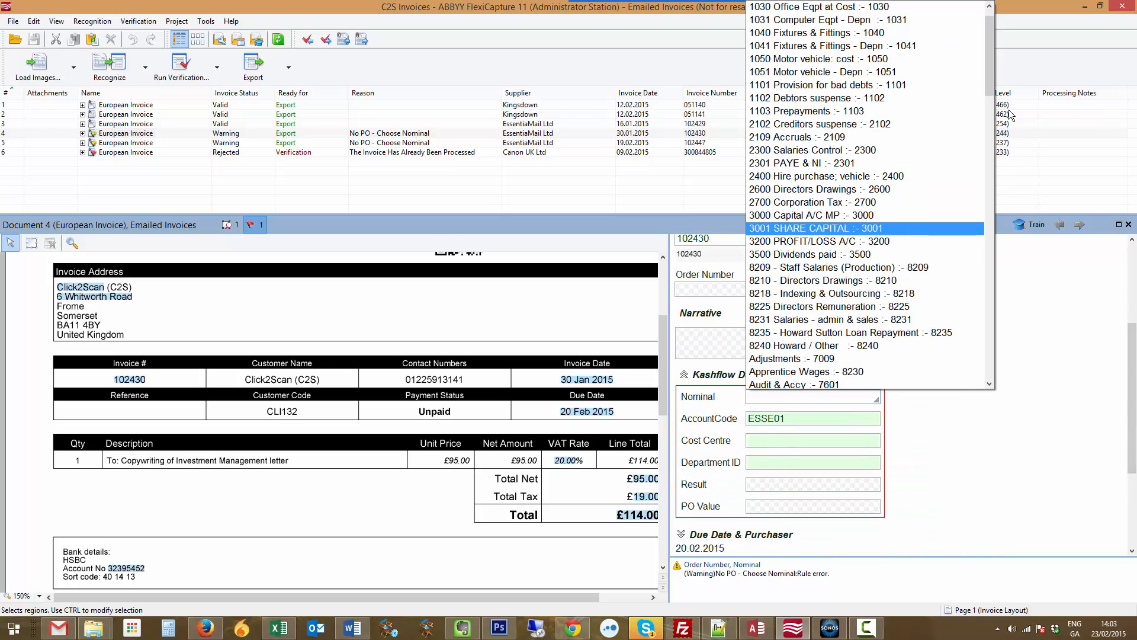
left_click_drag(991, 89, 966, 224)
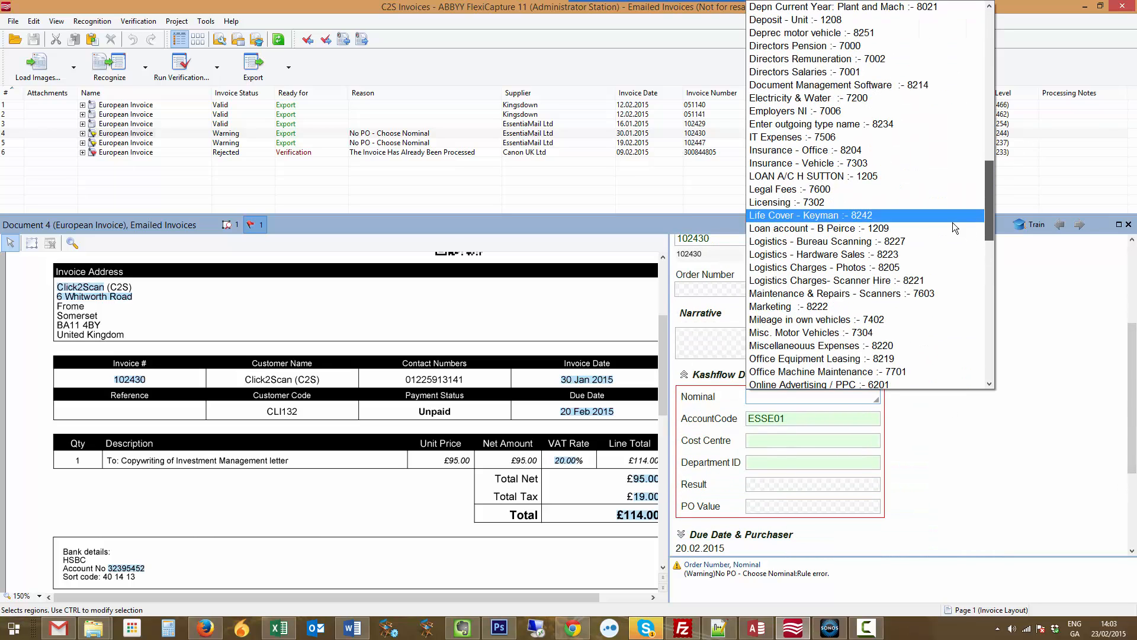
left_click(780, 308)
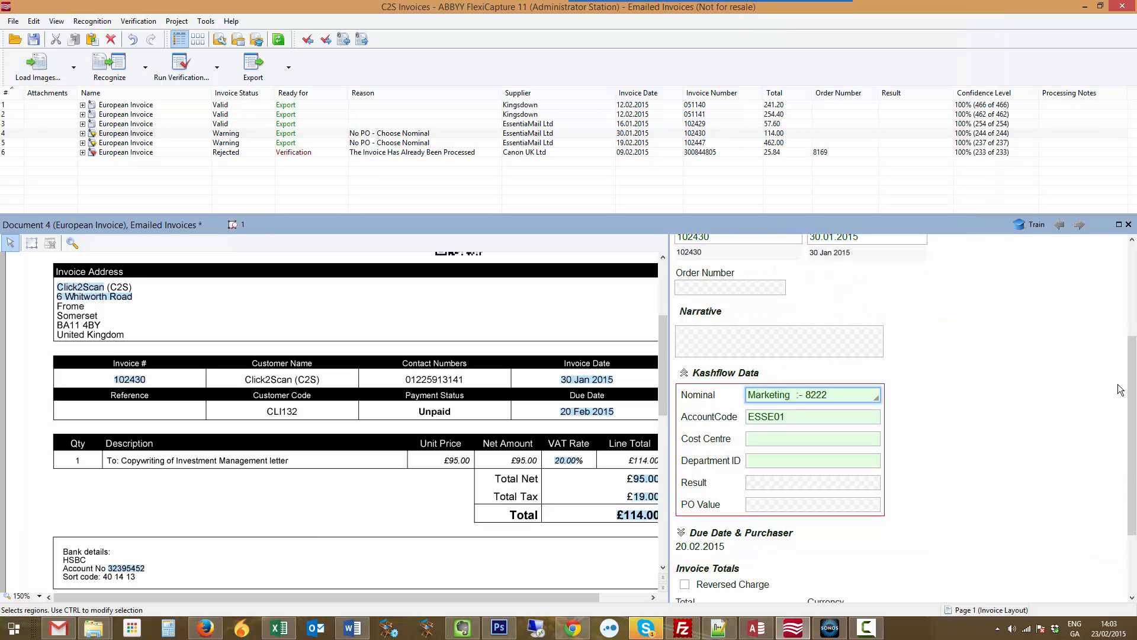
Step: Fill the Narrative by capturing "Copywriting of Investment Management letter" from the invoice's description line
left_click_drag(1128, 393, 1128, 336)
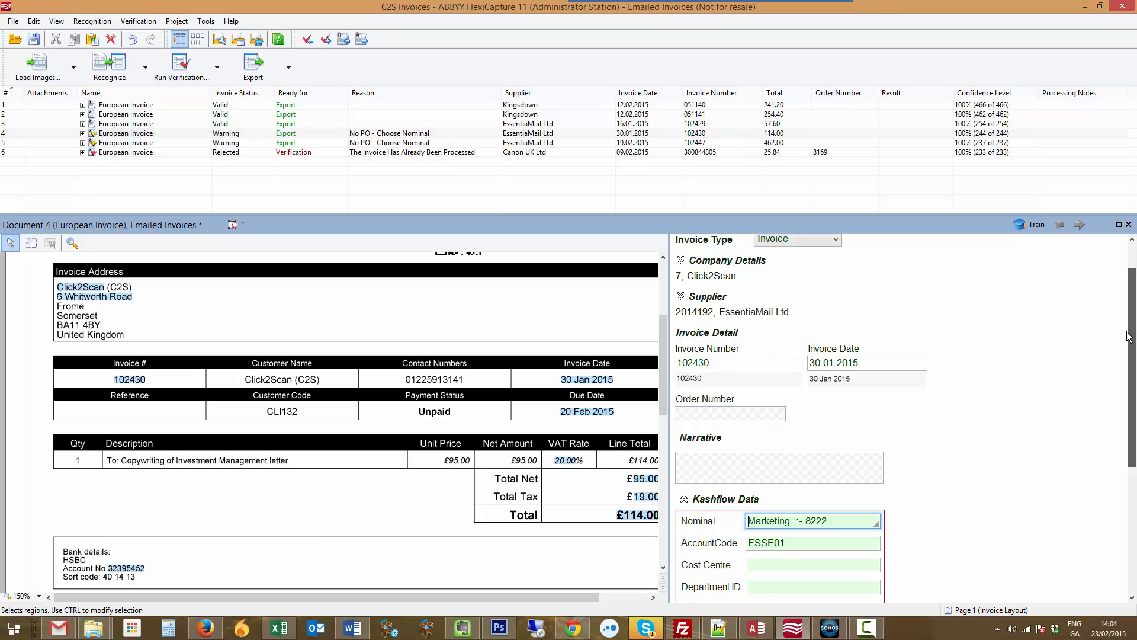
left_click_drag(1127, 337, 1093, 328)
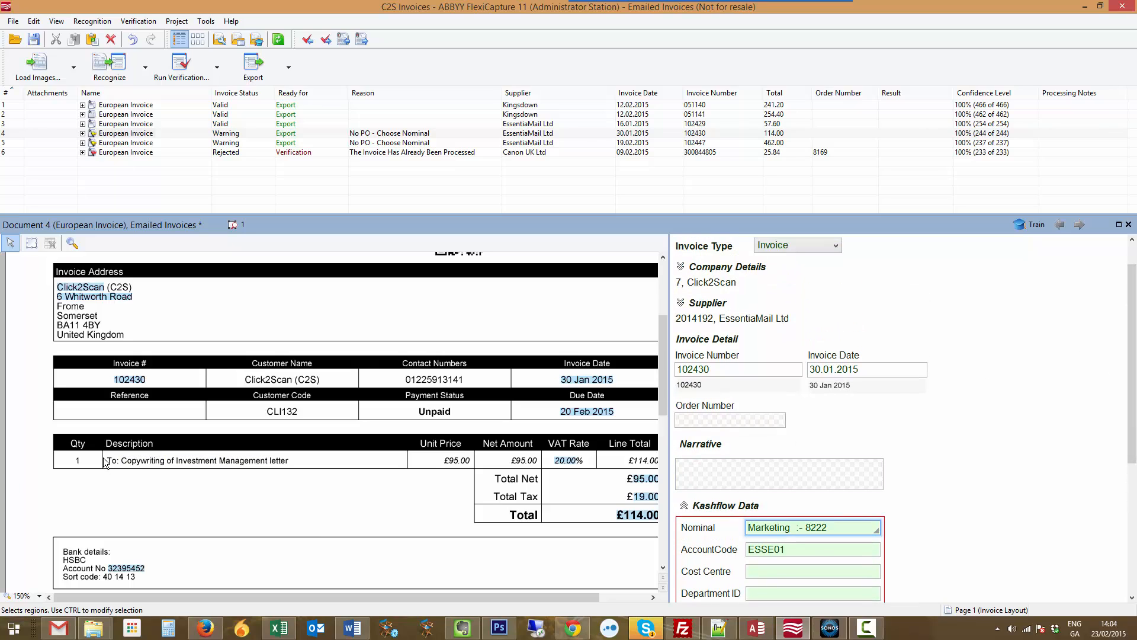
left_click(688, 471)
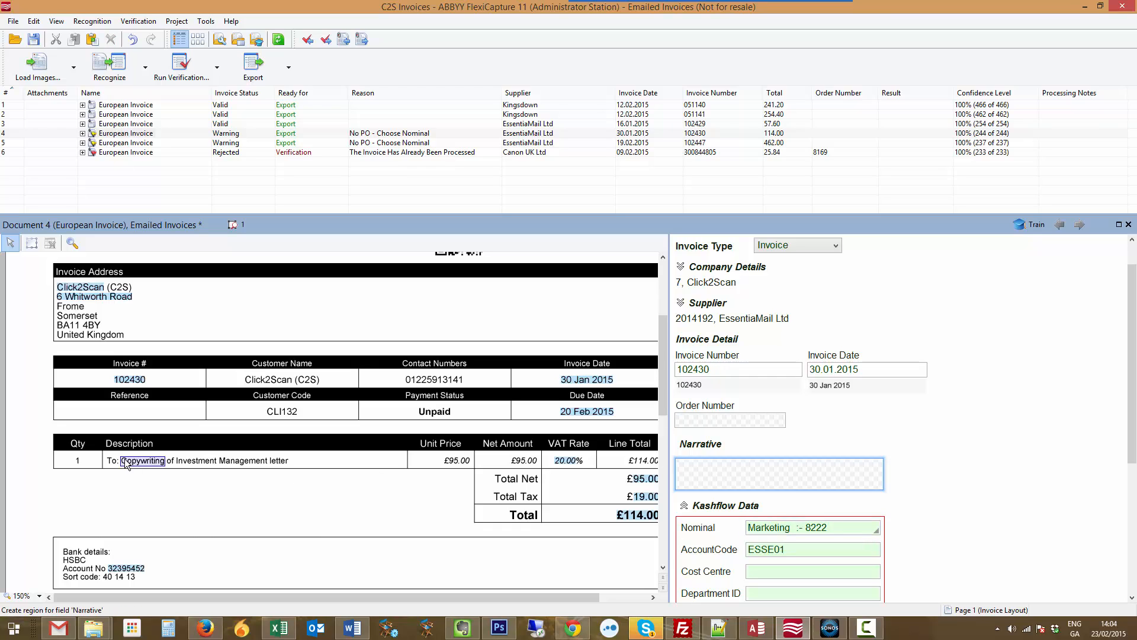
left_click_drag(119, 465, 388, 467)
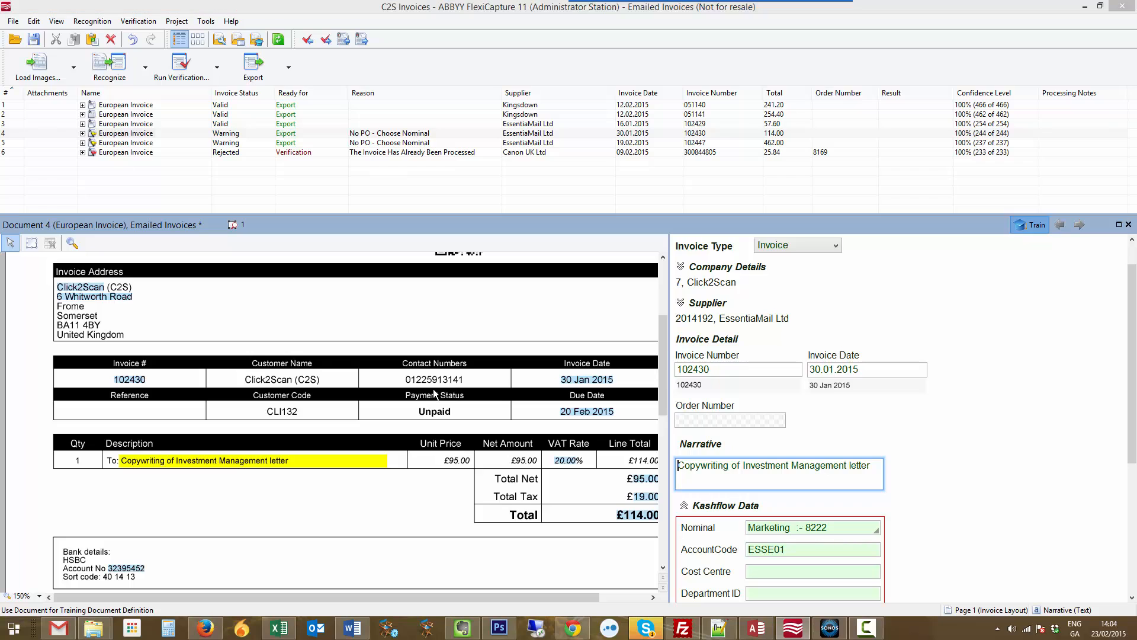
Step: Train the layout from this EssentiaMail invoice and close it with its changes saved
left_click(1129, 225)
left_click(497, 339)
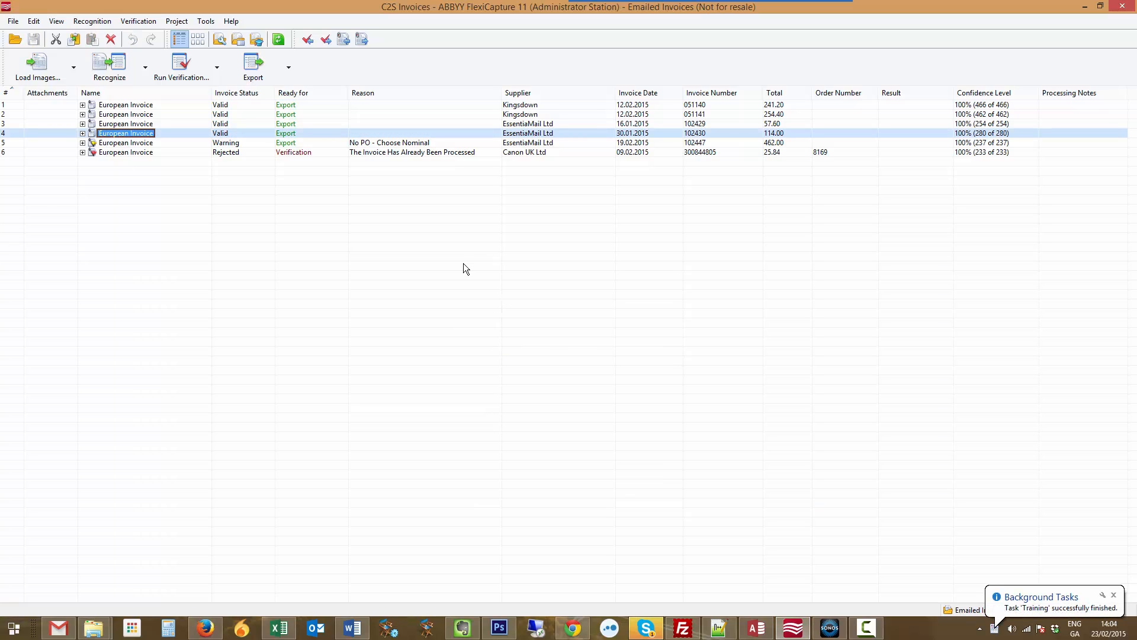
Step: Open the EssentiaMail invoice dated 19.02.2015 and set its Nominal to "Marketing :- 8222"
double_click(318, 142)
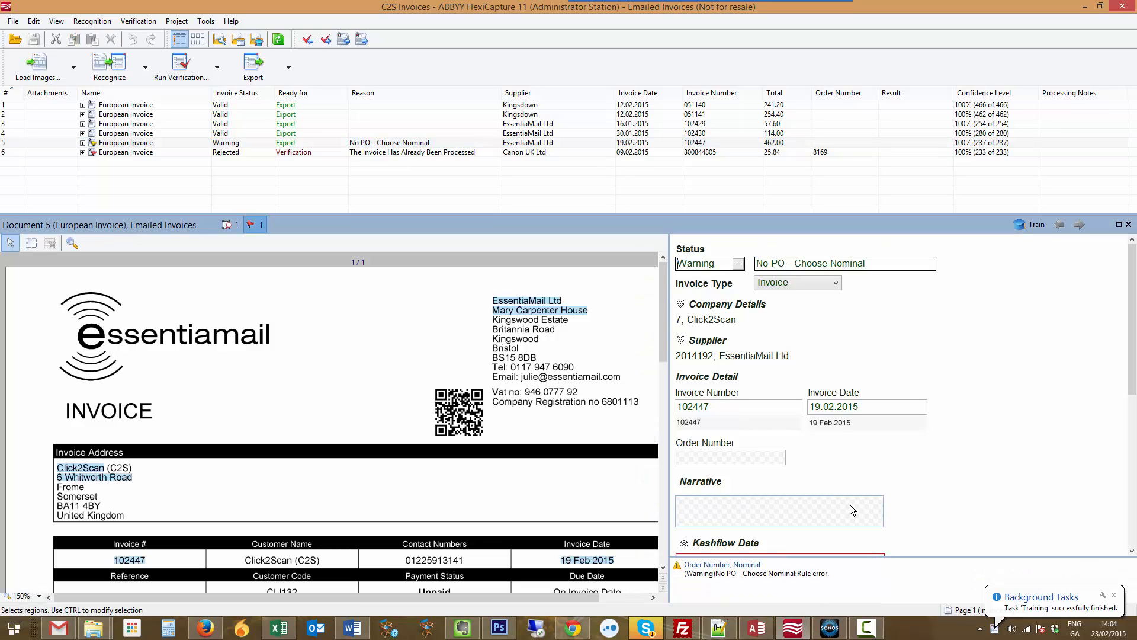
scroll(664, 394, "down", 3)
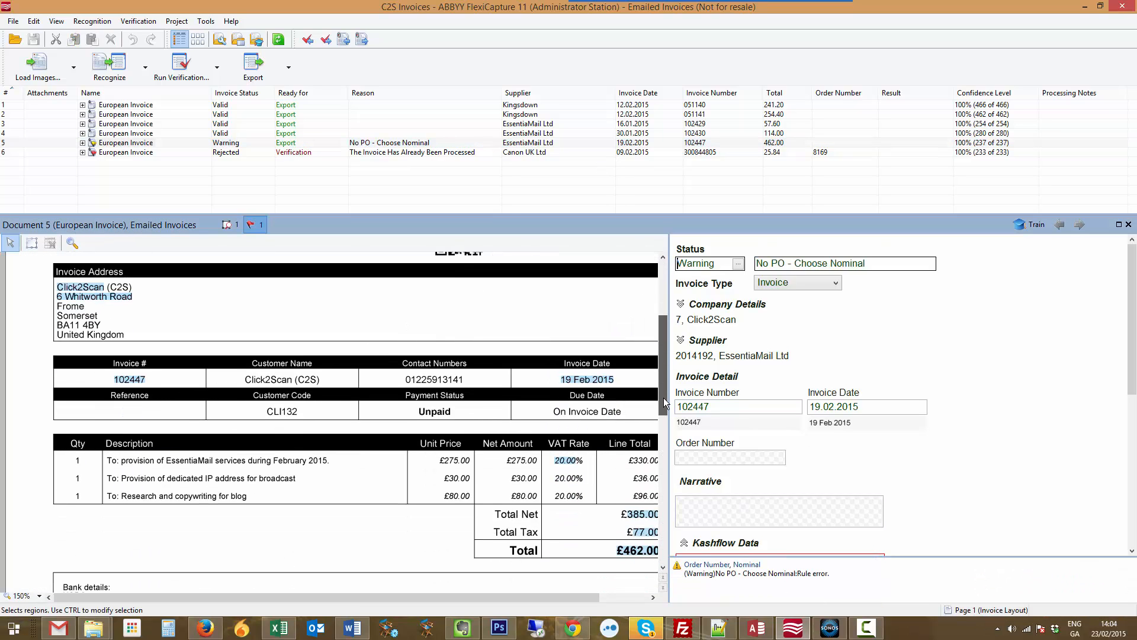
left_click(723, 502)
left_click_drag(1132, 368, 1132, 447)
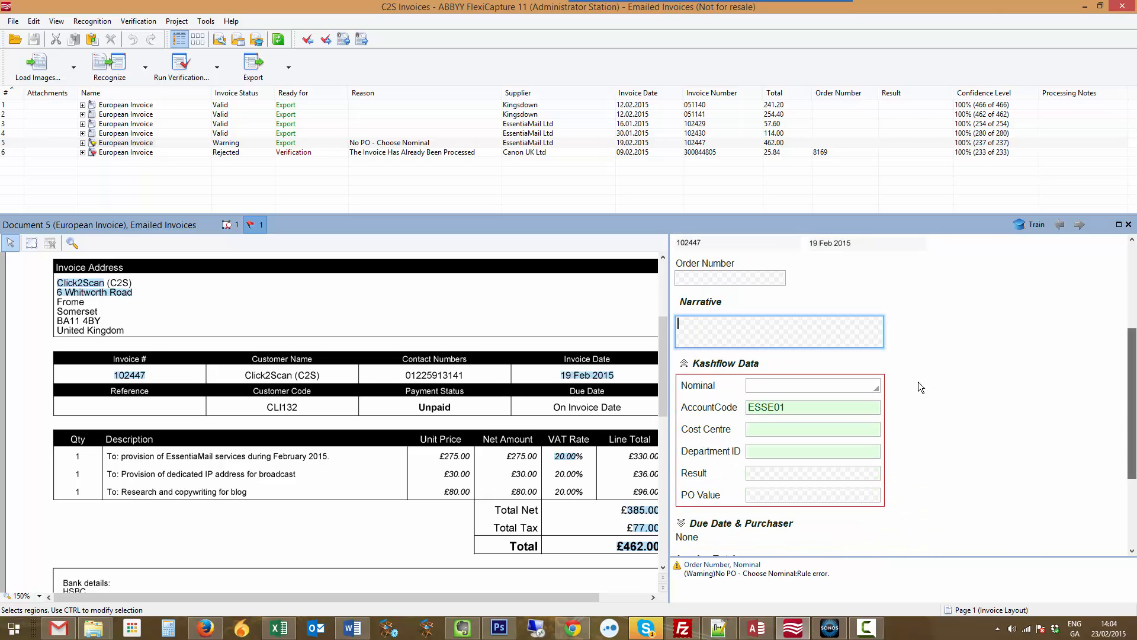
left_click(879, 389)
left_click(880, 388)
left_click_drag(997, 79, 989, 240)
left_click(837, 268)
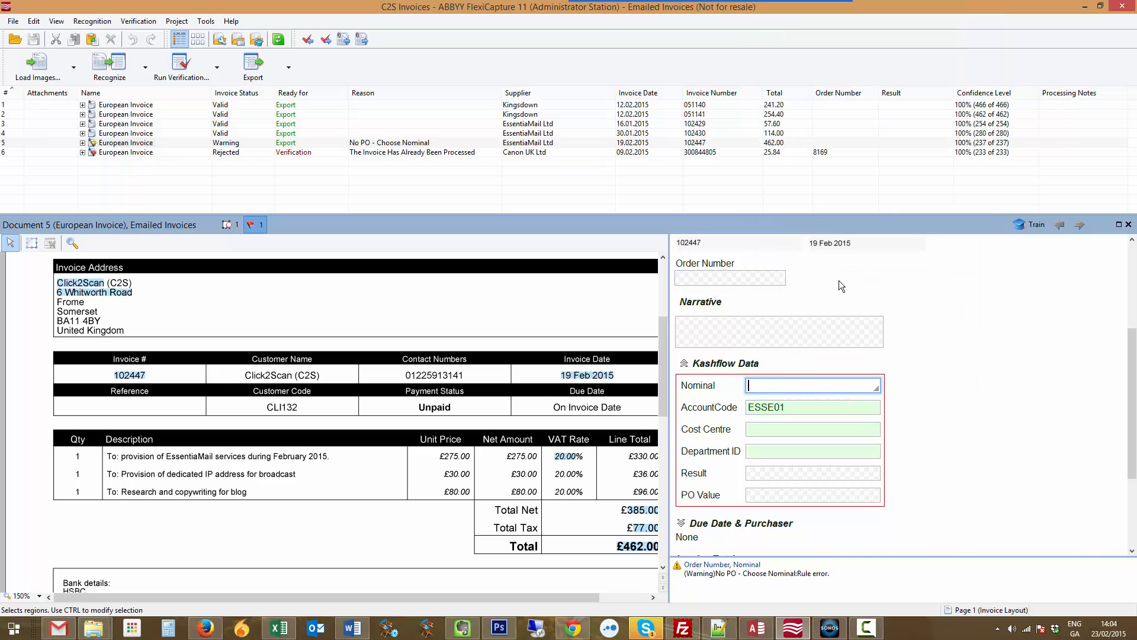
Step: Capture "To: provision of EssentiaMail services during February 2015." as the Narrative, and train the layout, closing the invoice with its changes saved
left_click(718, 338)
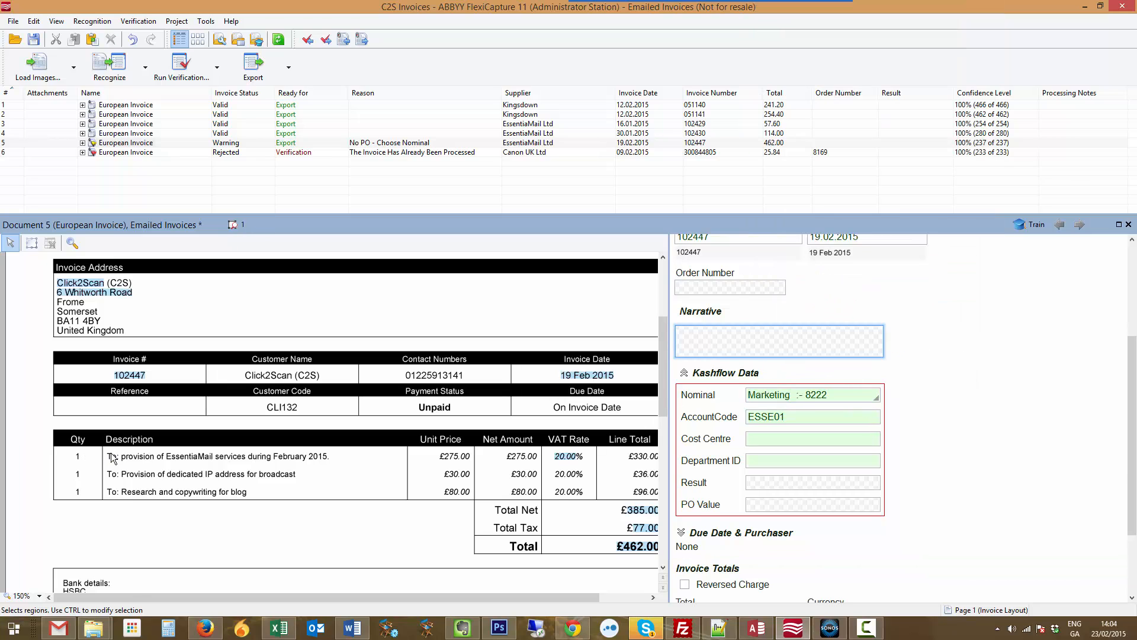
left_click_drag(111, 453, 344, 466)
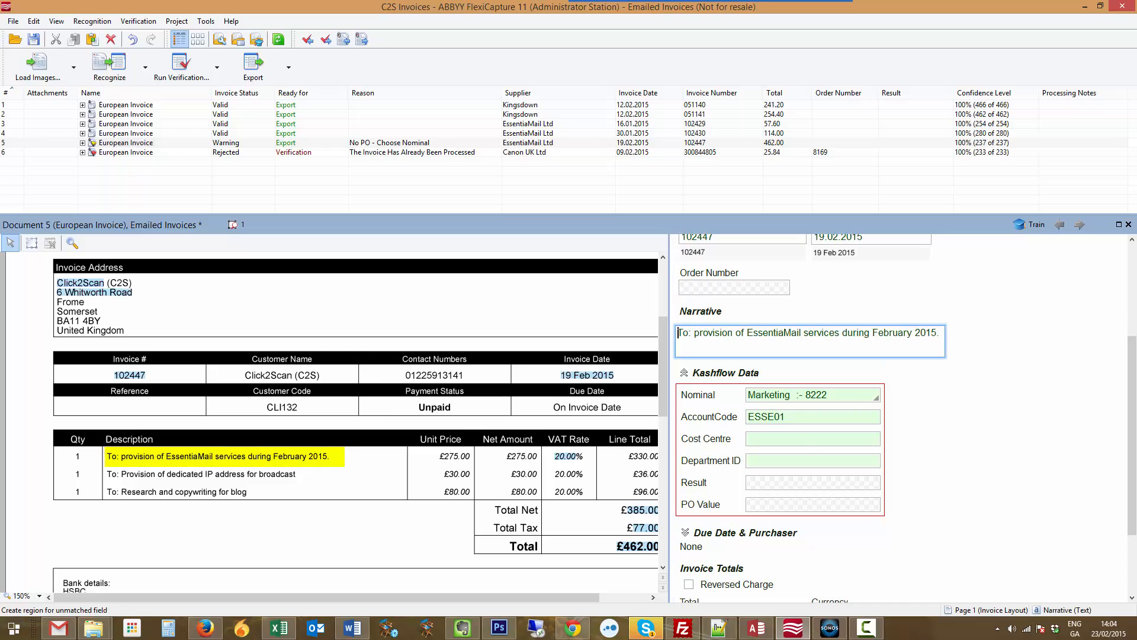
left_click(1028, 225)
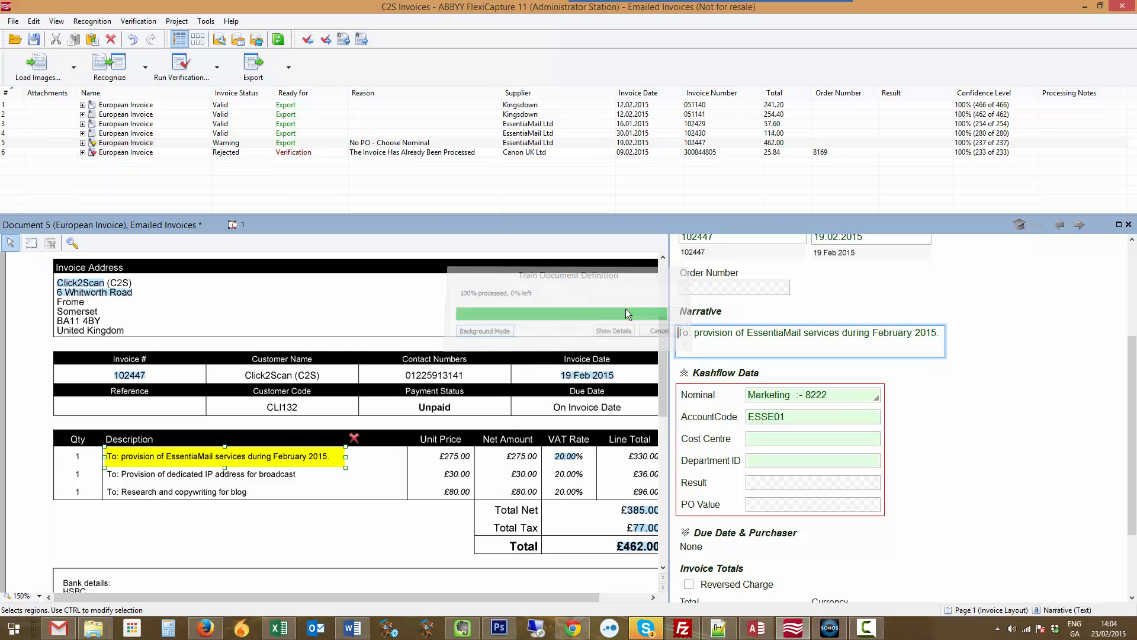
left_click(1128, 225)
left_click(556, 344)
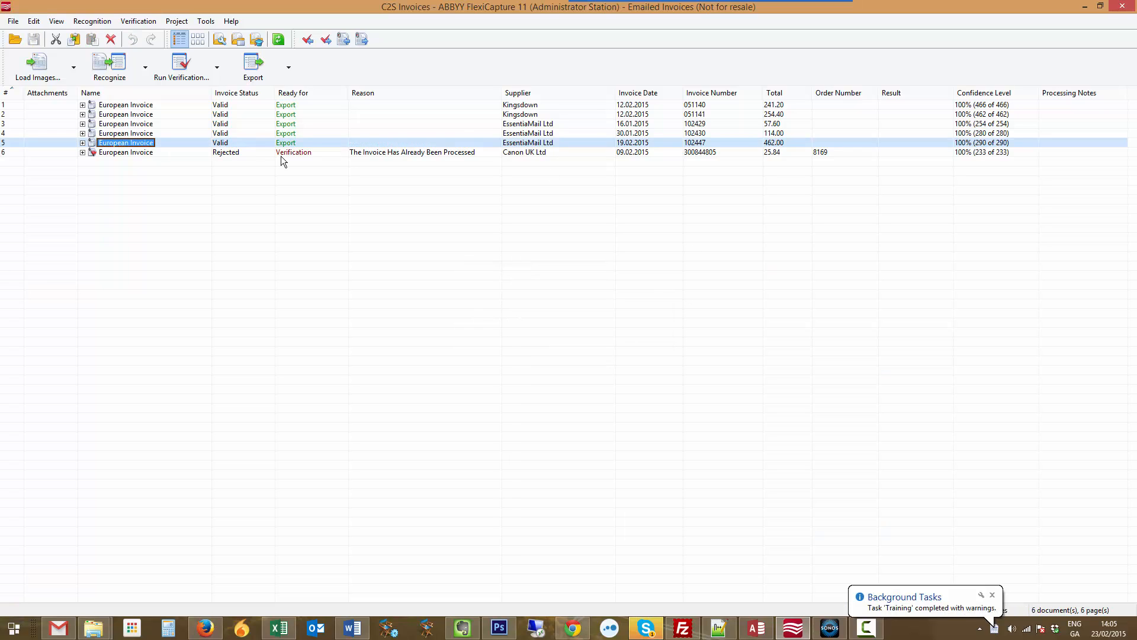
Step: Open the rejected Canon UK Ltd invoice, examine its Order Number and PO Value against the invoice image, and close it
double_click(200, 155)
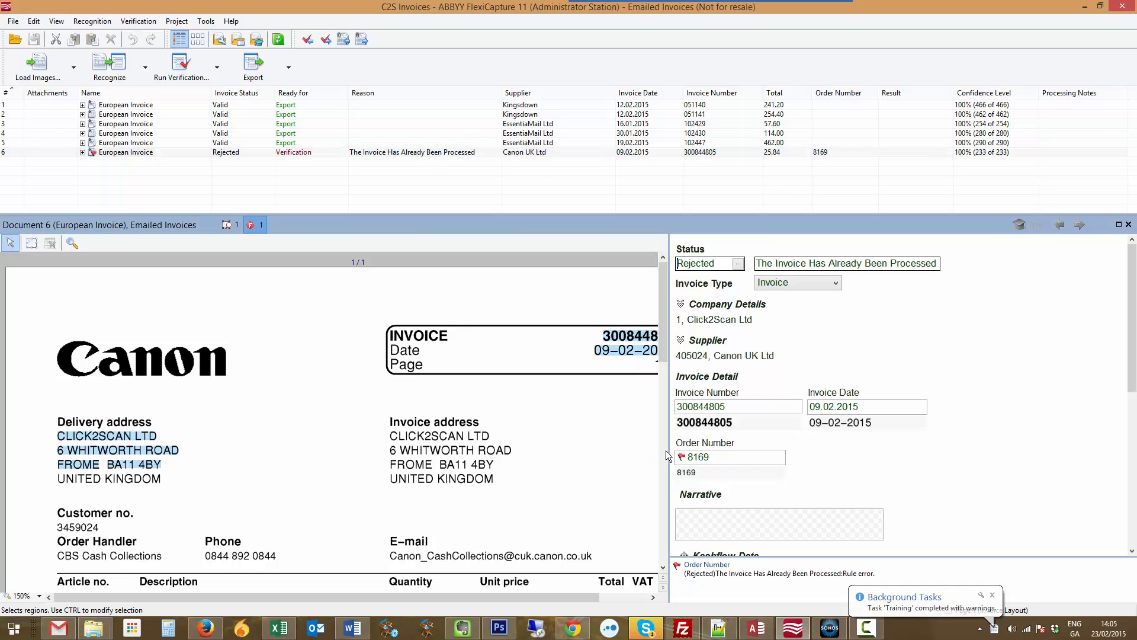
left_click_drag(663, 306, 662, 342)
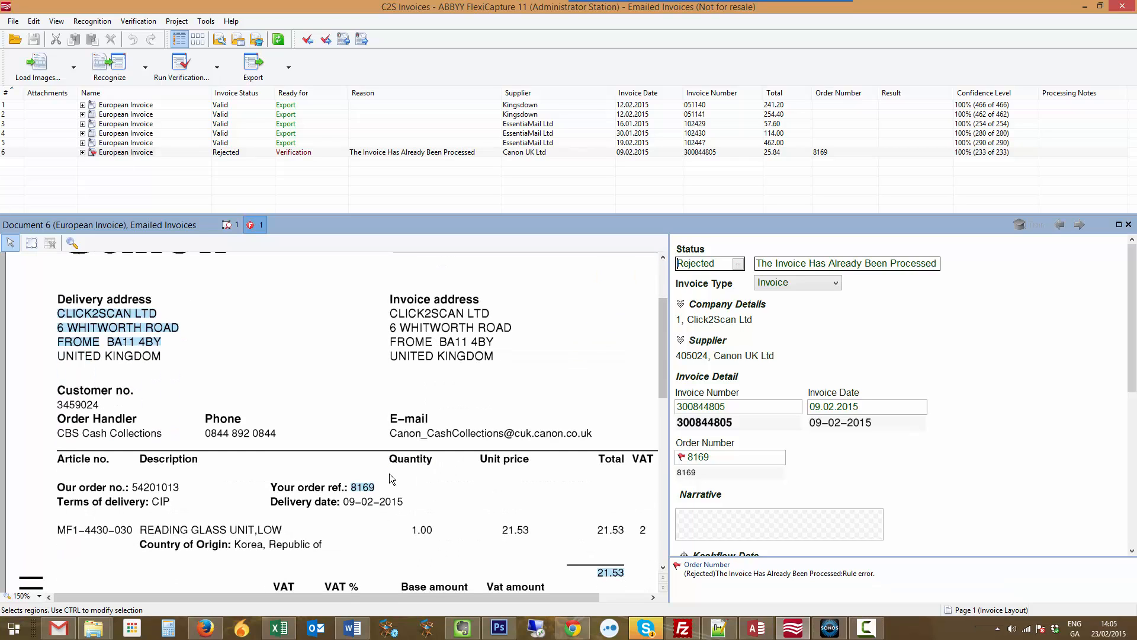
left_click(709, 461)
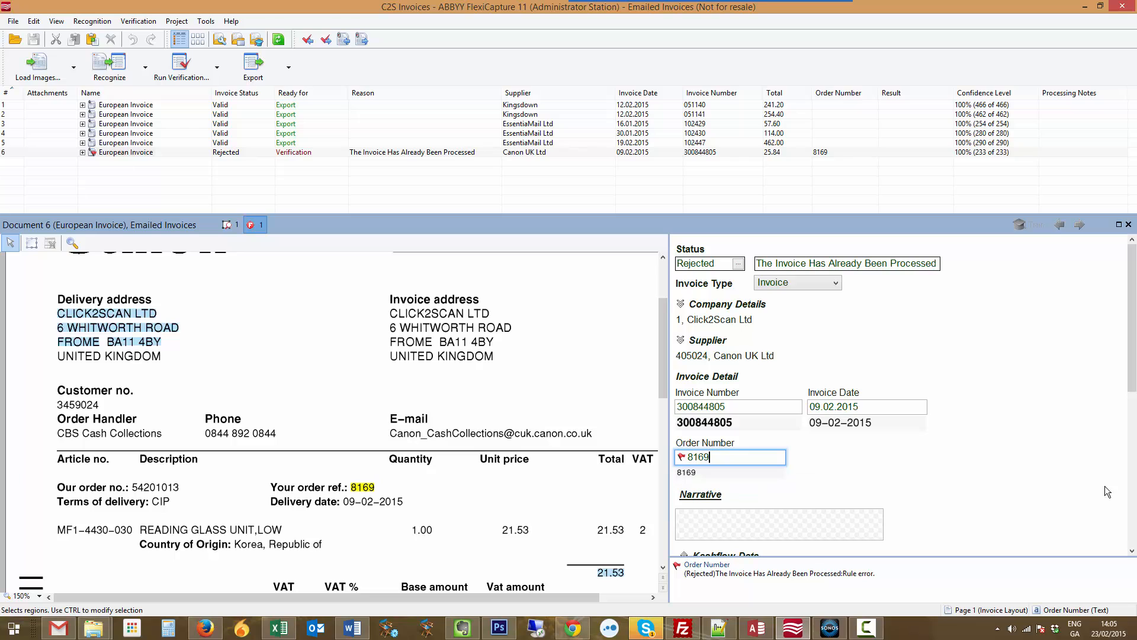
scroll(1123, 480, "down", 5)
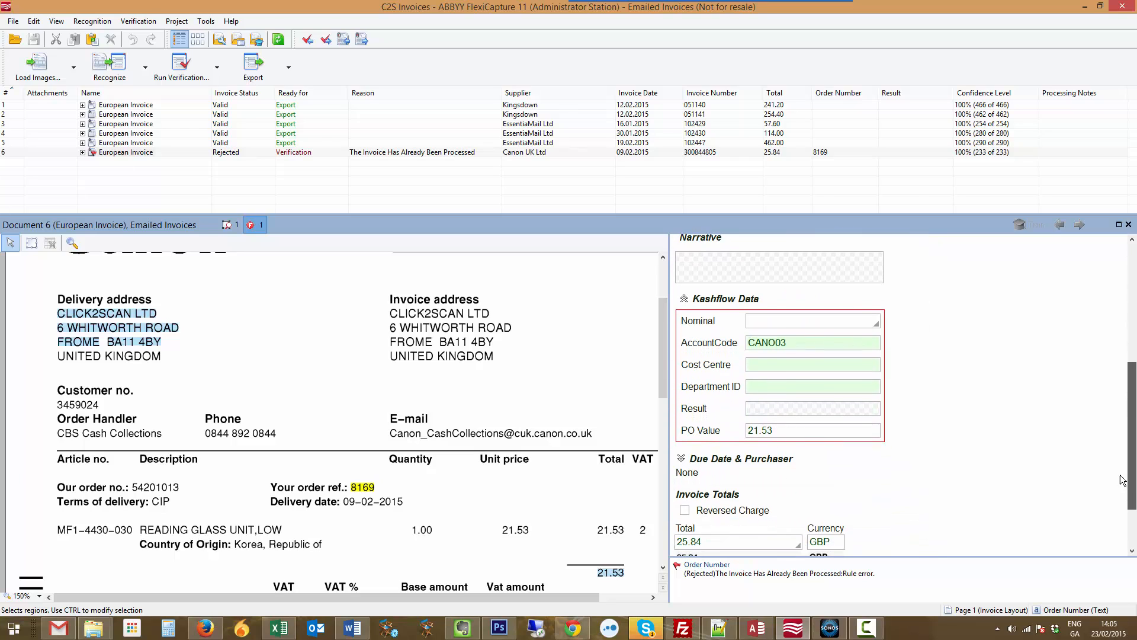
left_click(786, 430)
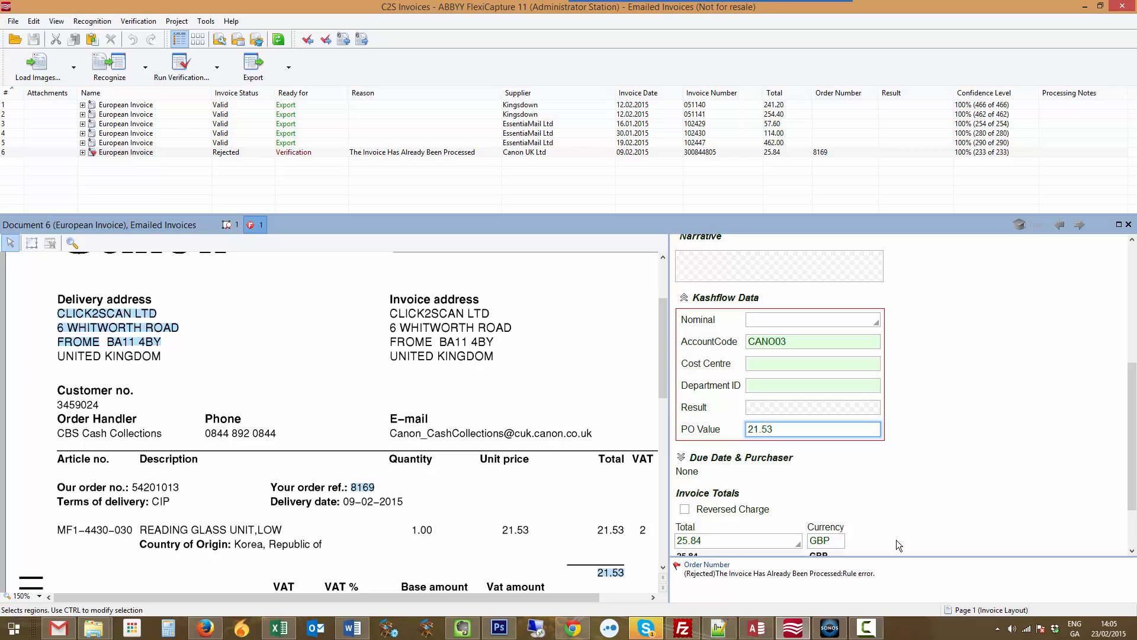
left_click_drag(1136, 400, 1136, 283)
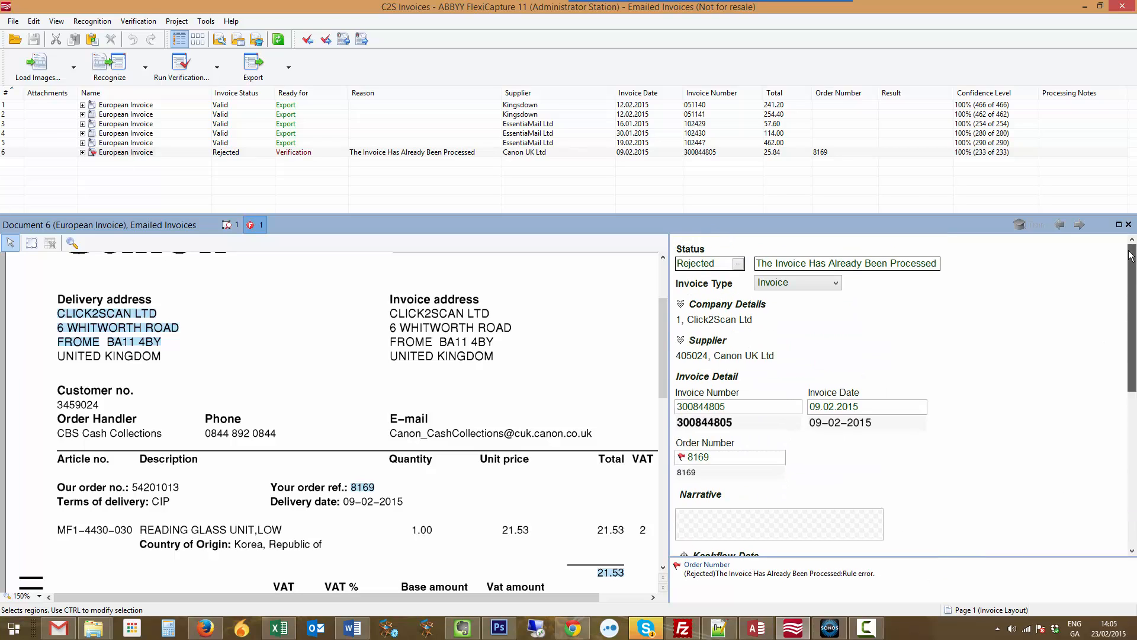
left_click(1129, 225)
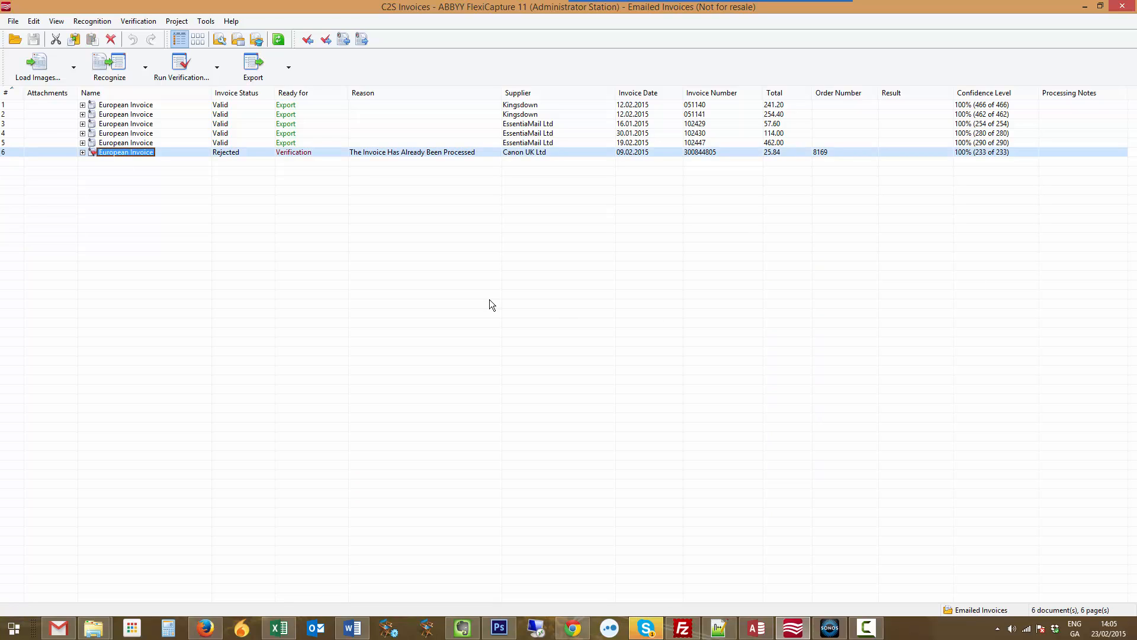
Step: Show the training batches and train the EssentiaMail Ltd batch
left_click(278, 144)
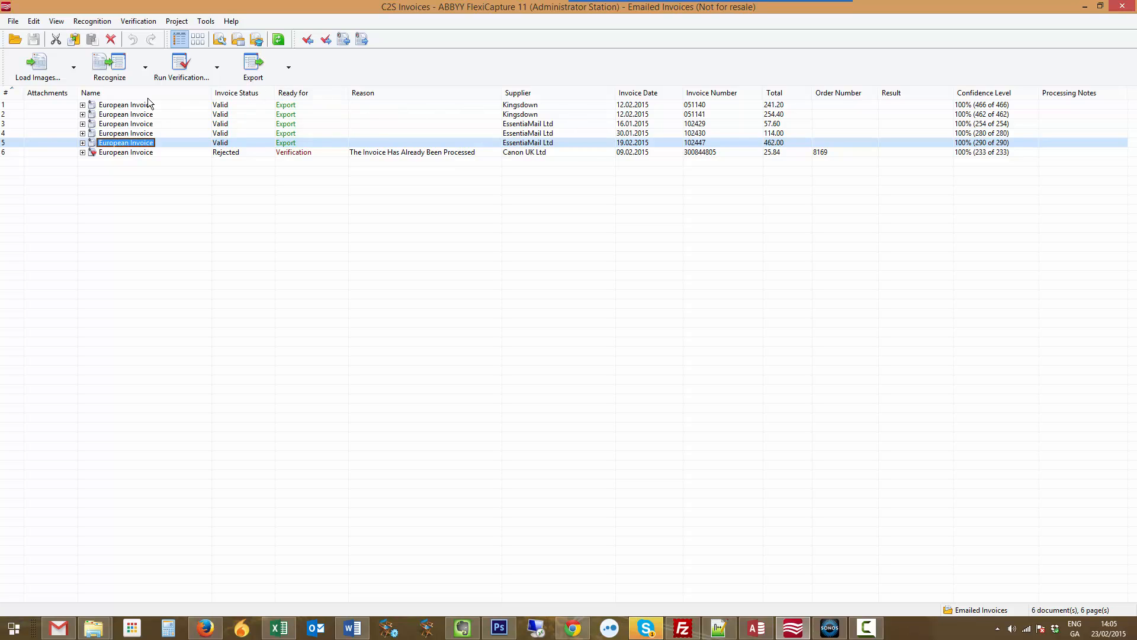
left_click(56, 21)
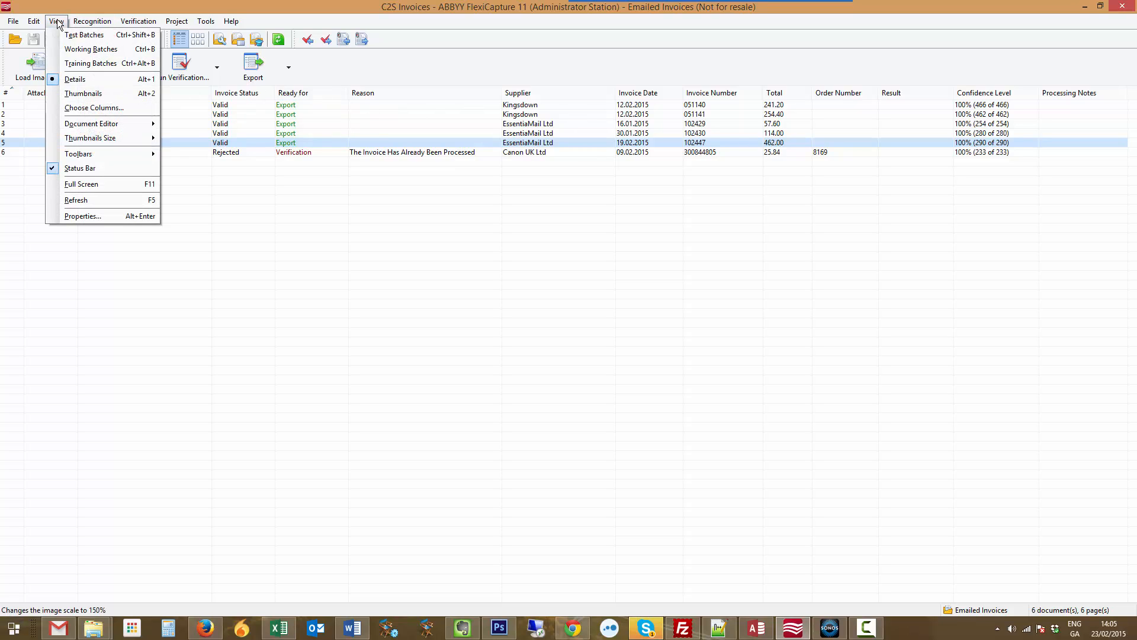
left_click(86, 63)
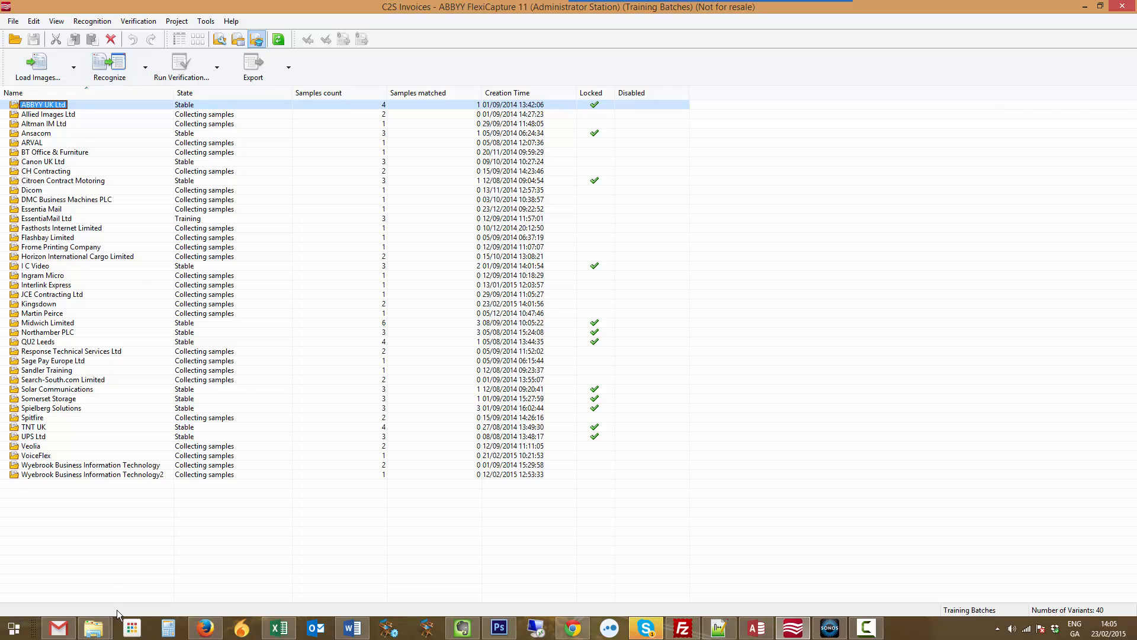
left_click(67, 220)
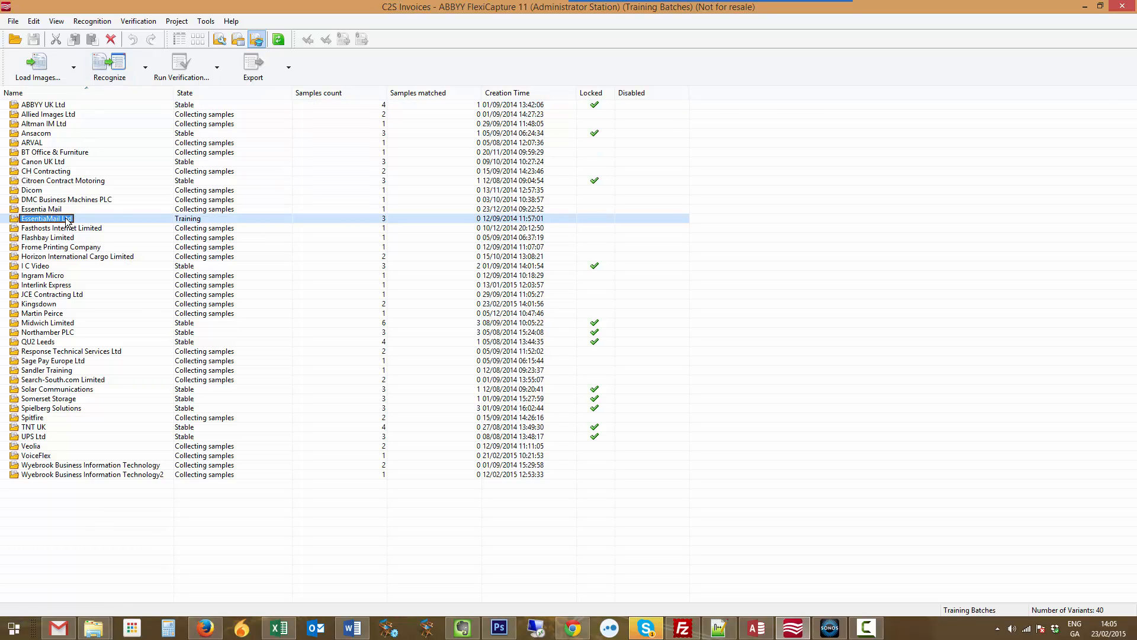
right_click(148, 219)
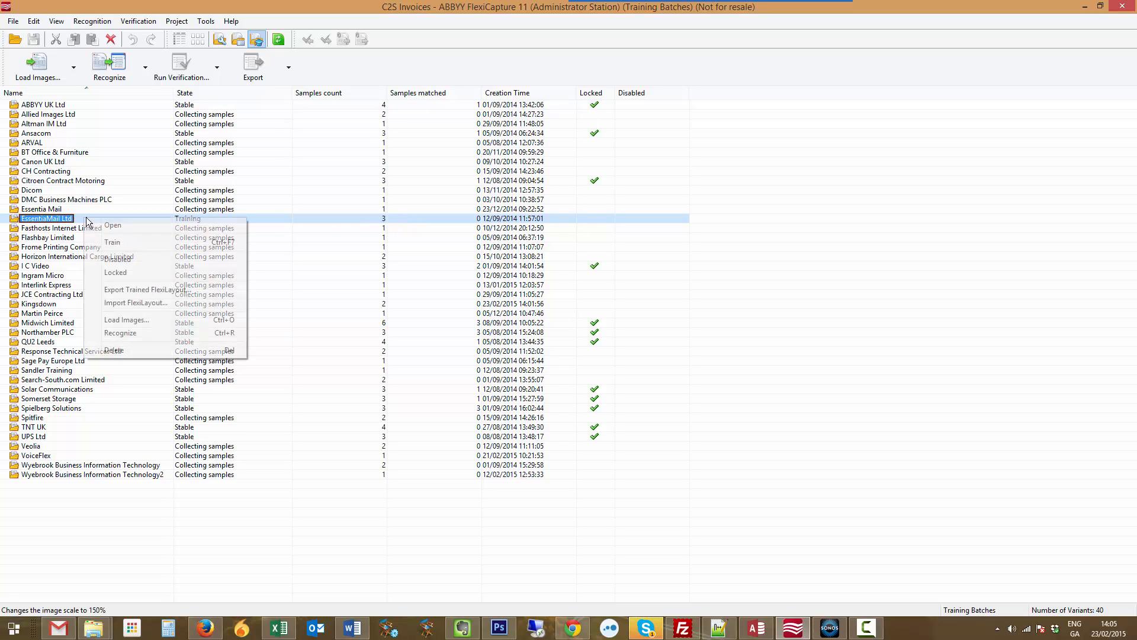
left_click(148, 241)
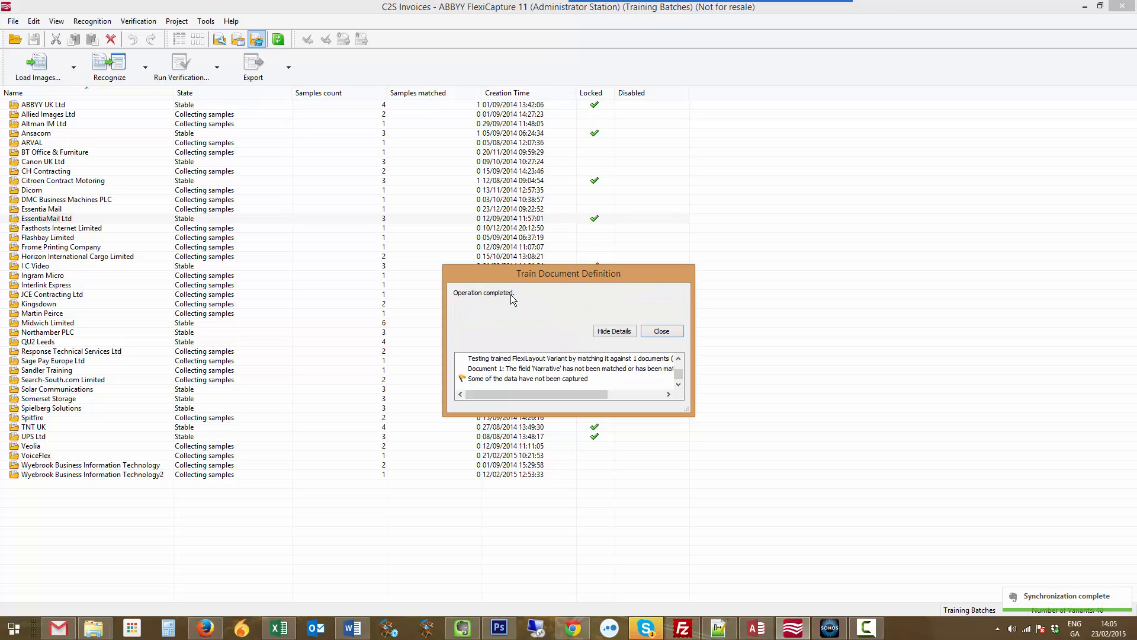
left_click(678, 333)
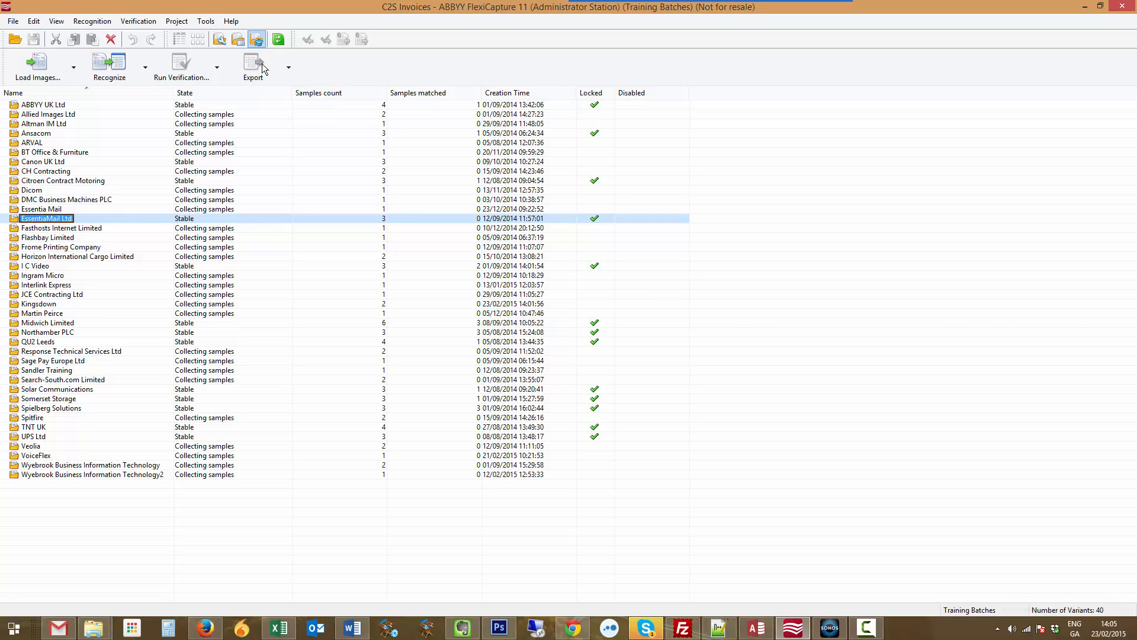
Step: Return to the working batches and open the Emailed Invoices batch
left_click(56, 21)
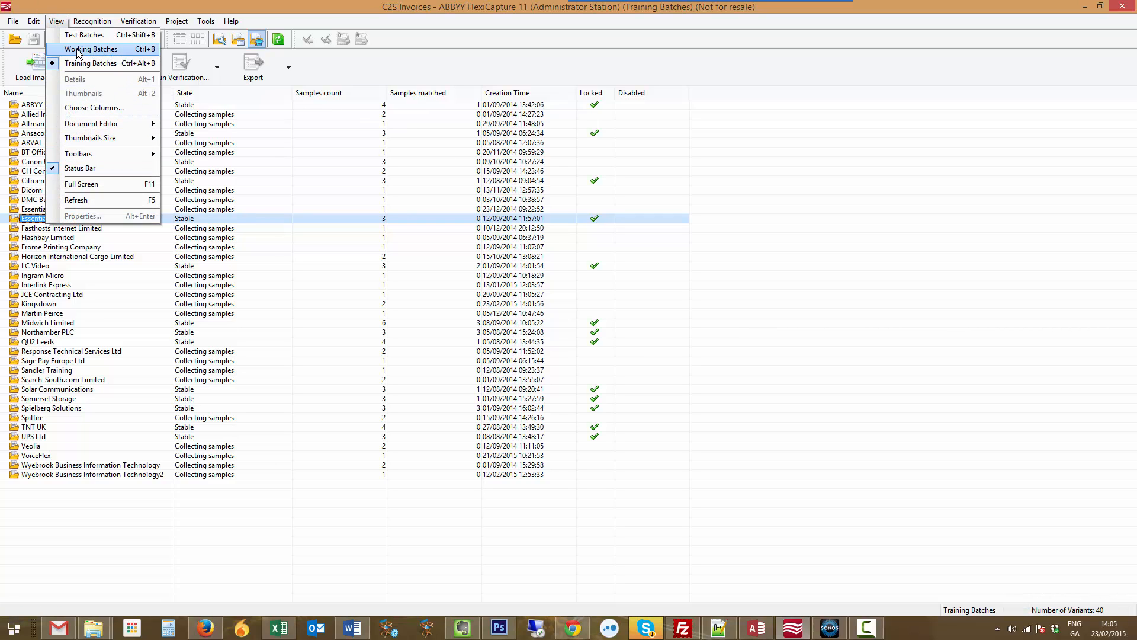
left_click(77, 49)
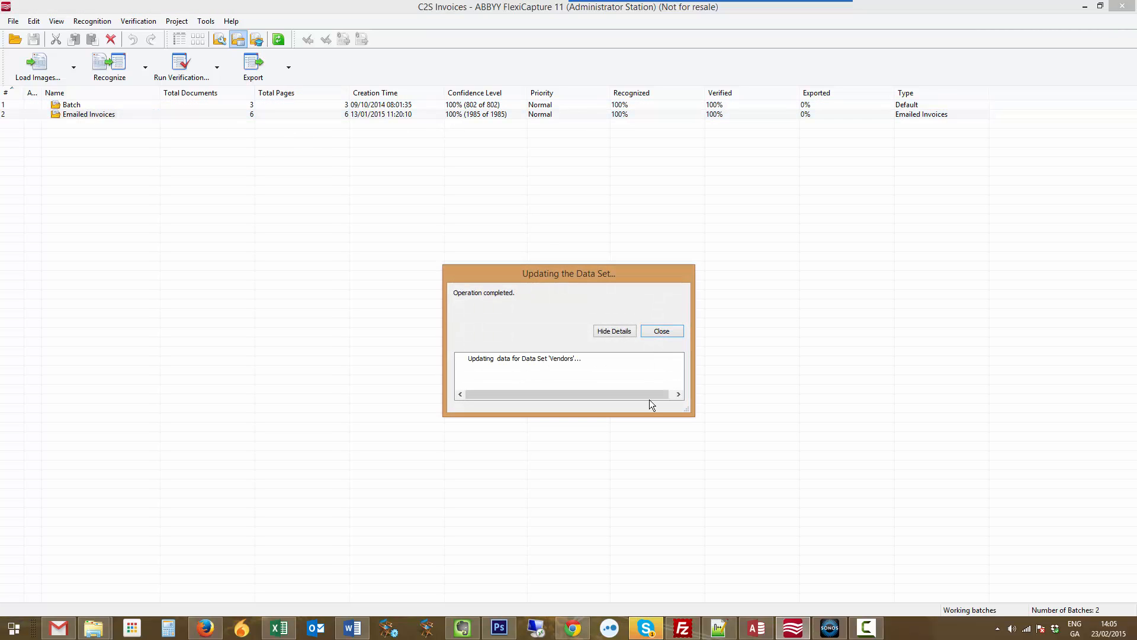
left_click(658, 331)
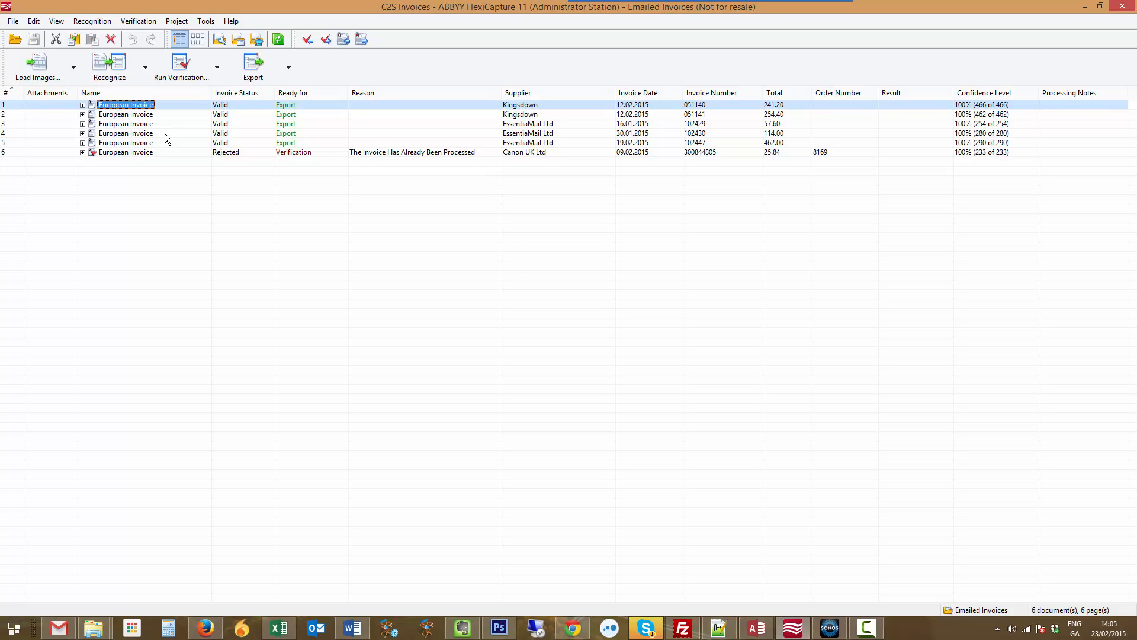
Step: Export the five valid Kingsdown and EssentiaMail invoices together, leaving out the rejected Canon invoice
left_click(143, 143, "shift")
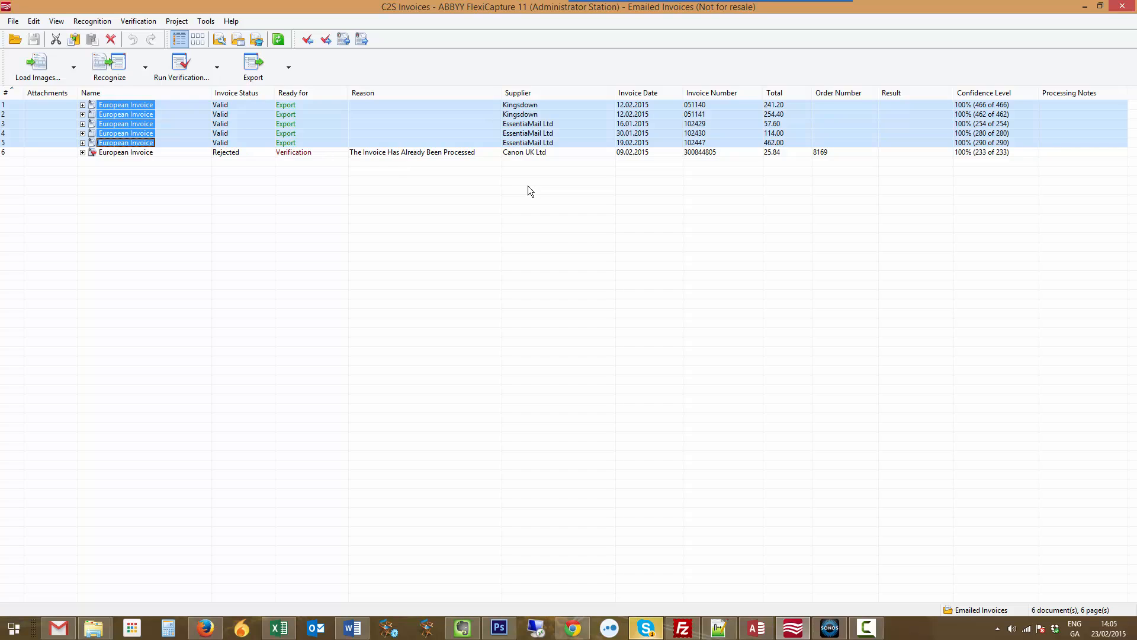
left_click(252, 68)
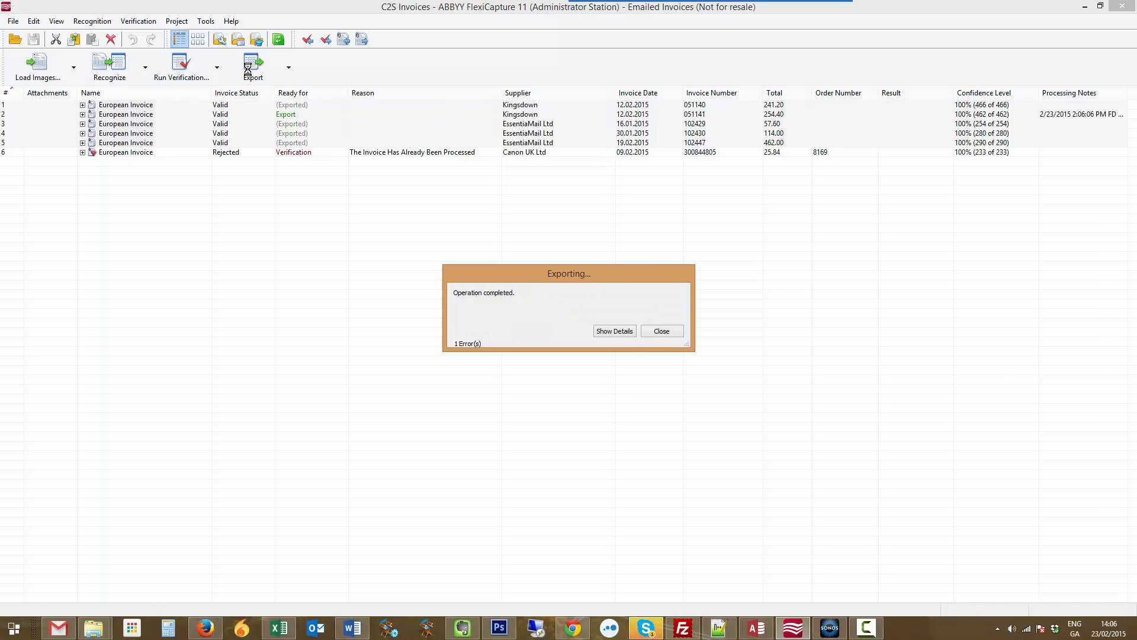
left_click(661, 331)
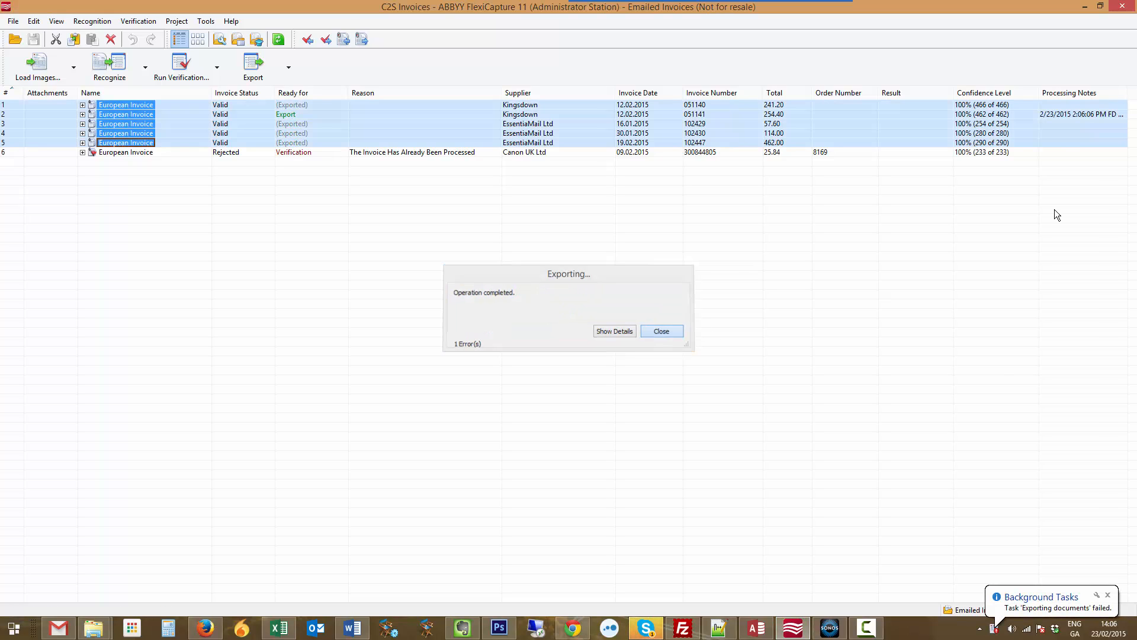
Step: Open the Kingsdown invoice totalling 254.40 and shorten its Narrative to the first two lines, ending at "one side only"
double_click(268, 116)
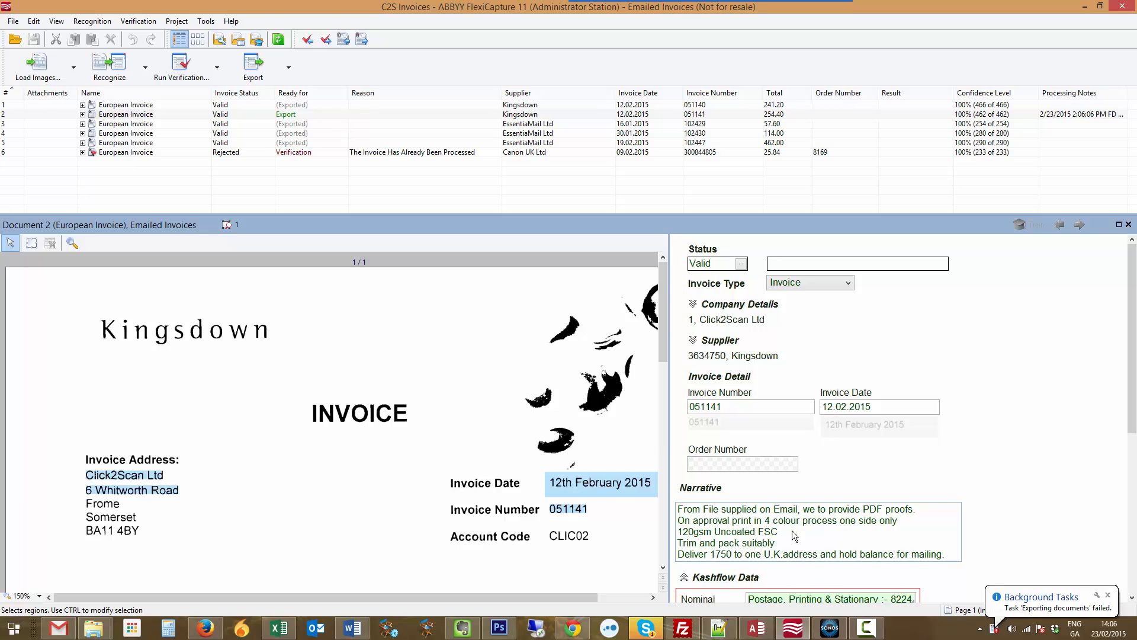
left_click(795, 535)
left_click_drag(680, 524, 998, 548)
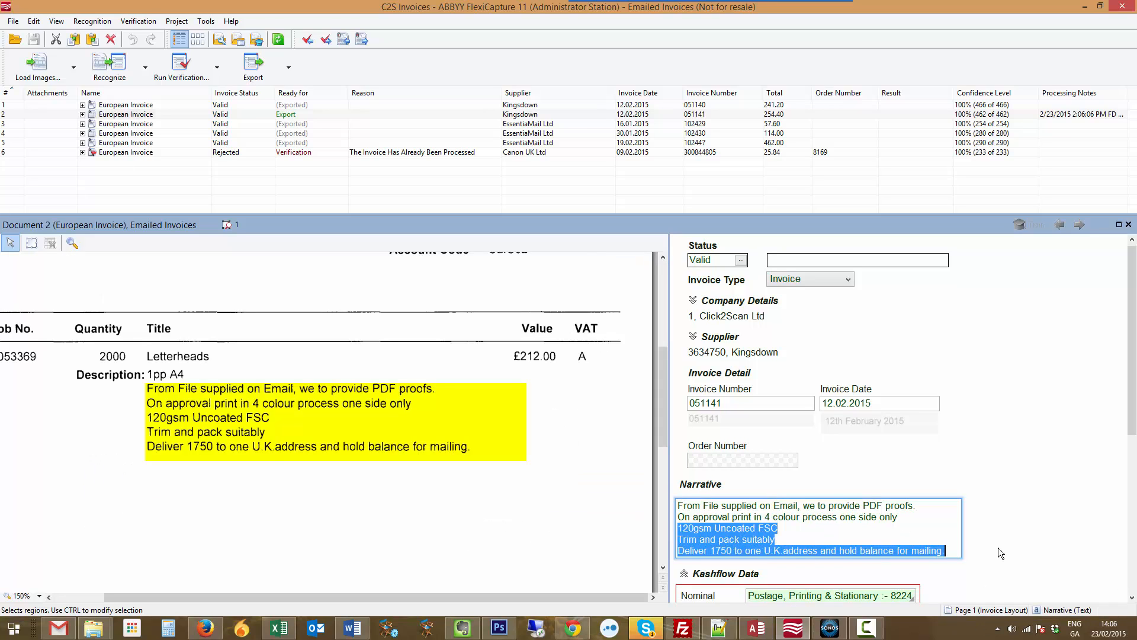
key("Delete")
left_click(993, 511)
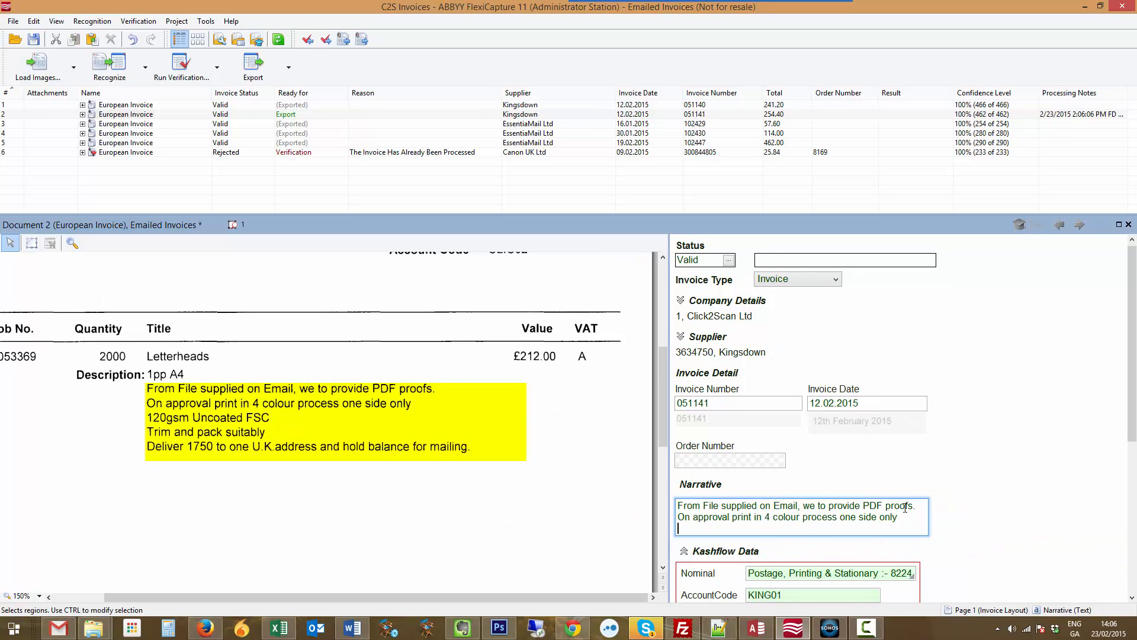
key("BackSpace")
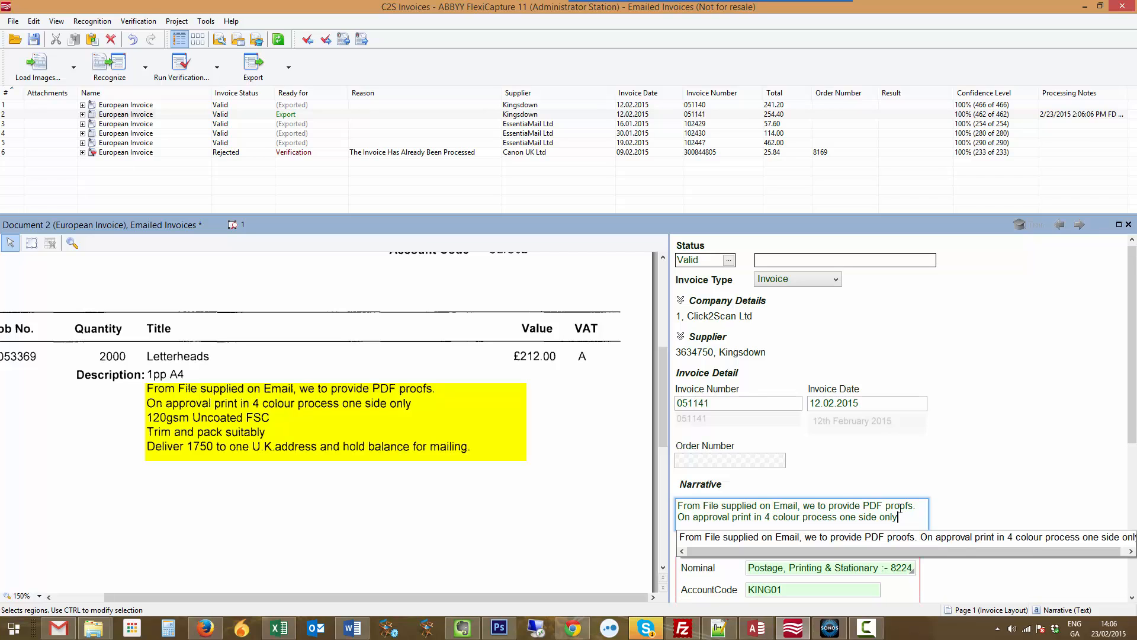
key("Escape")
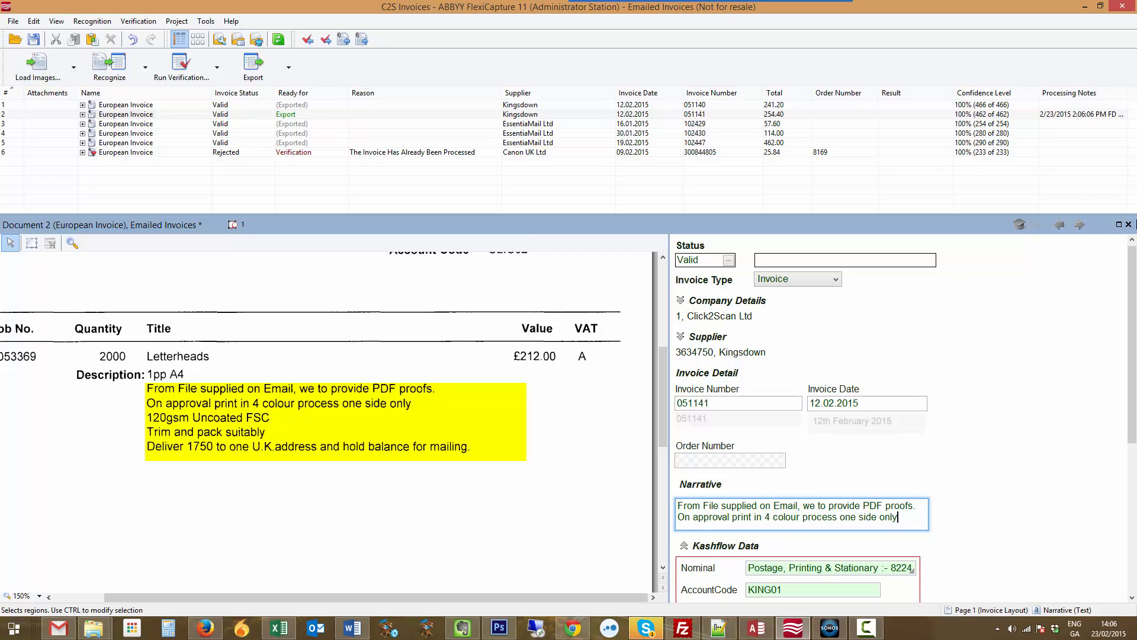
Step: Close the edited Kingsdown invoice with its changes saved and export it again
left_click(1128, 224)
left_click(508, 350)
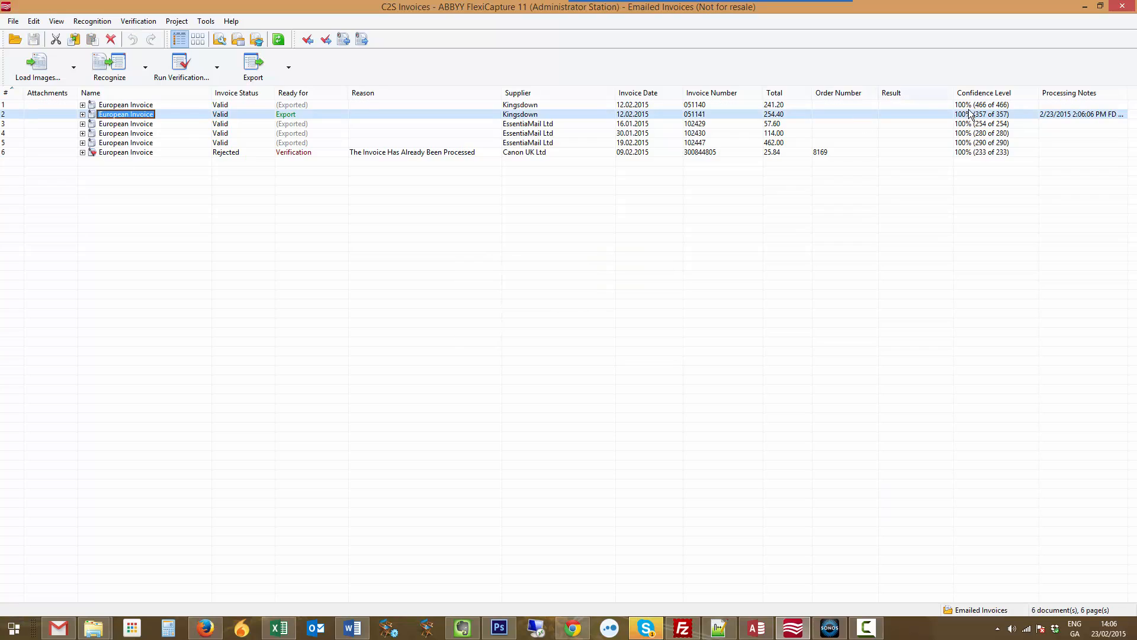
left_click(254, 65)
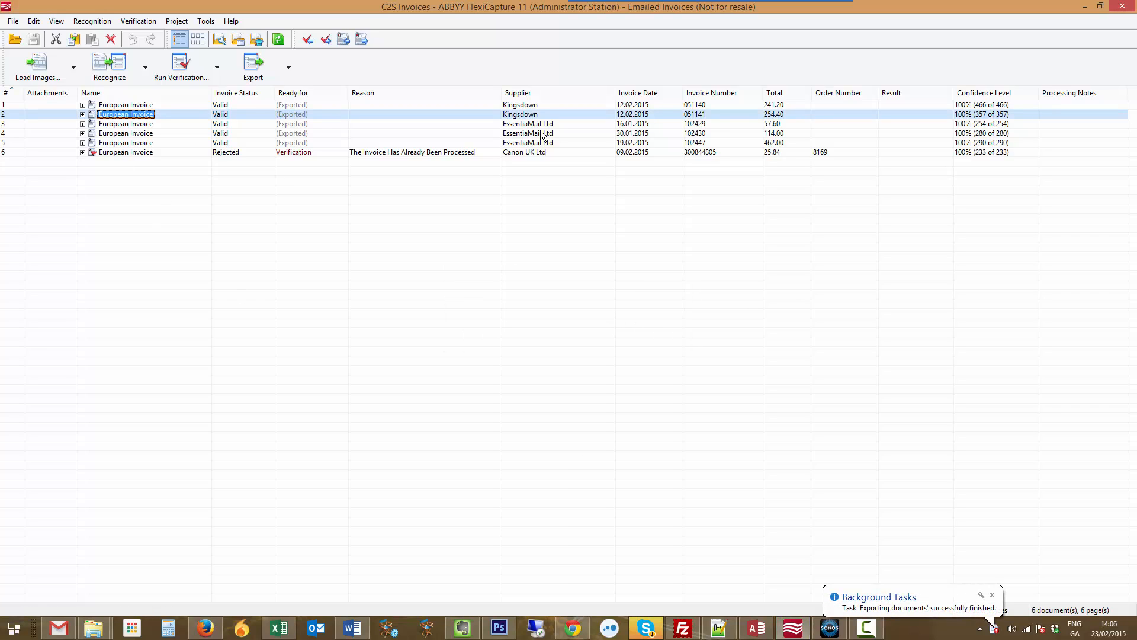
Step: Switch to KashFlow in Firefox and place its Purchases list below the exported invoices so both can be compared
mouse_move(199, 635)
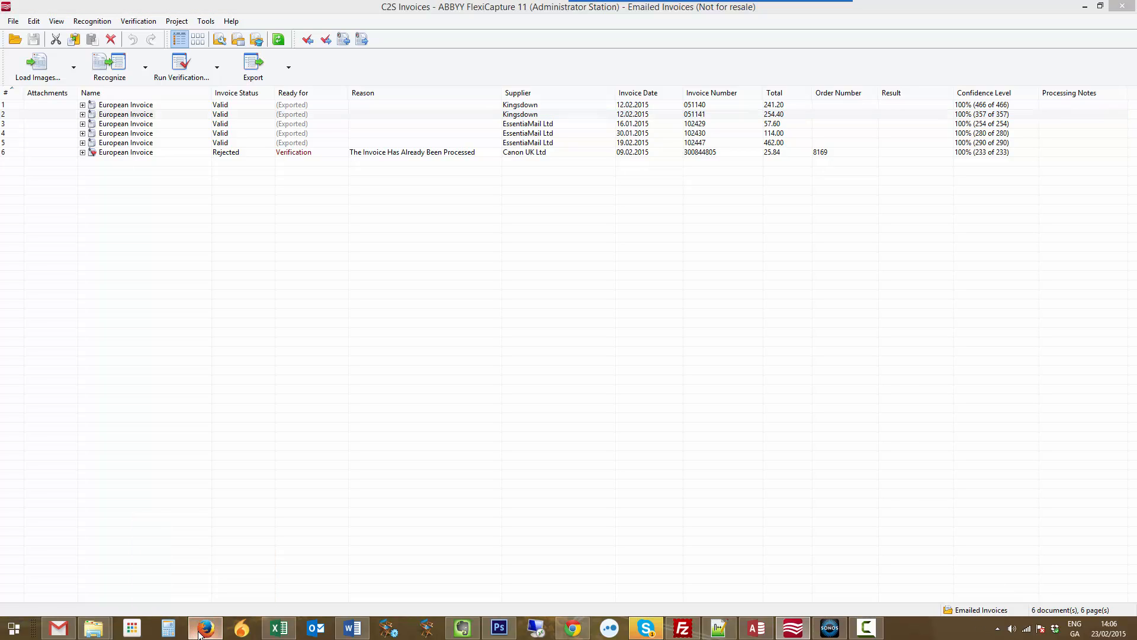
left_click(202, 631)
left_click(472, 91)
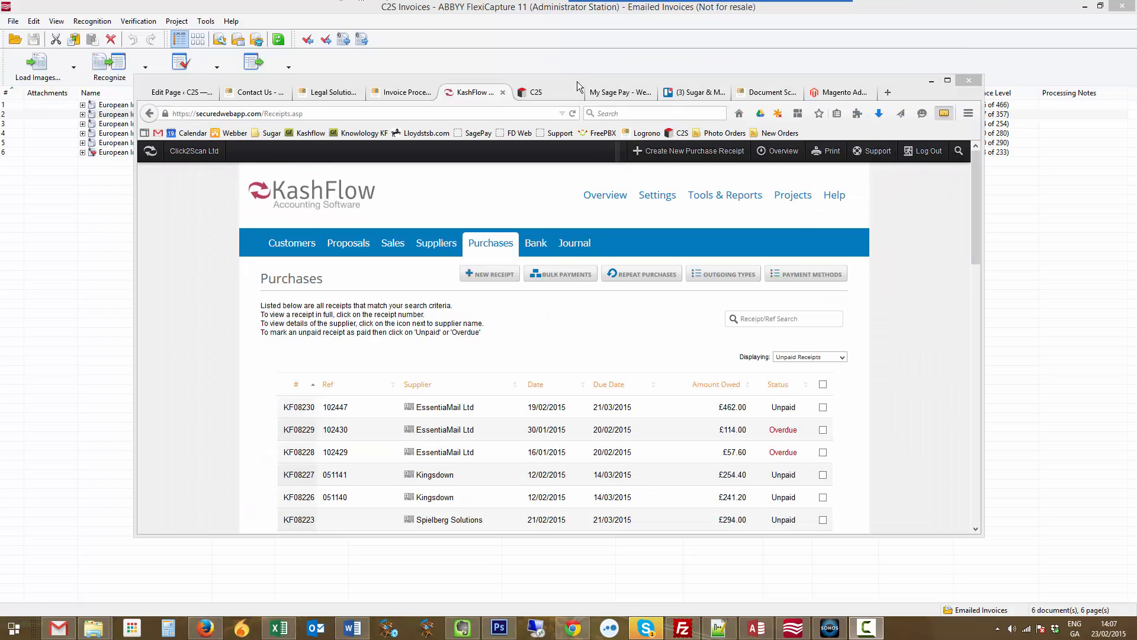
left_click_drag(577, 80, 559, 60)
left_click_drag(841, 59, 840, 176)
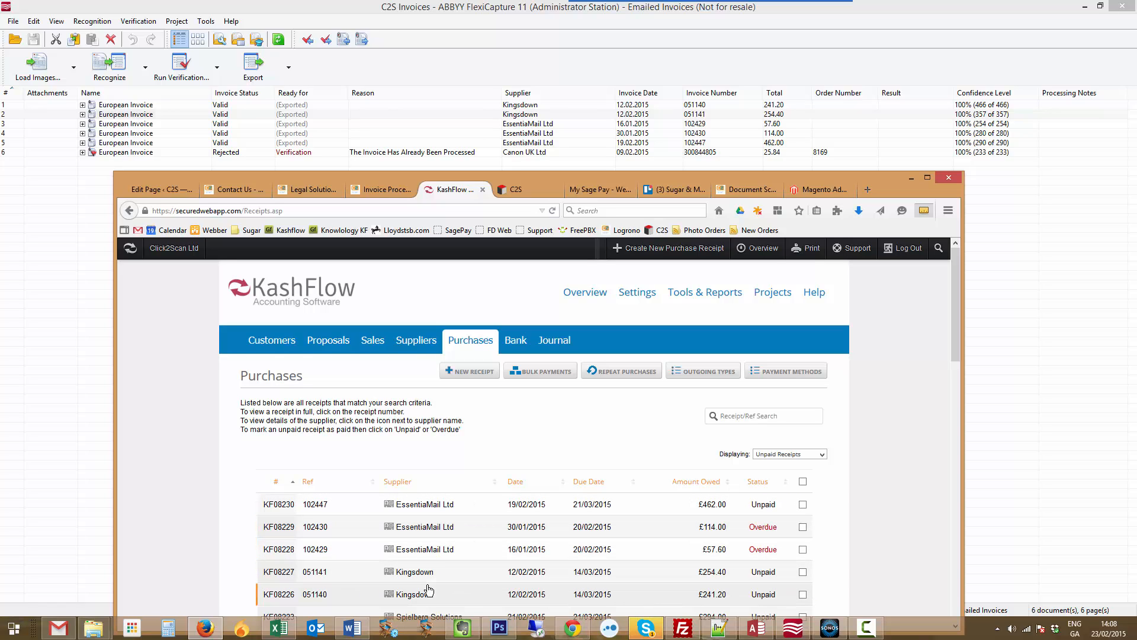
Step: Open the £462.00 EssentiaMail Ltd purchase receipt in KashFlow and review its line items
left_click(404, 510)
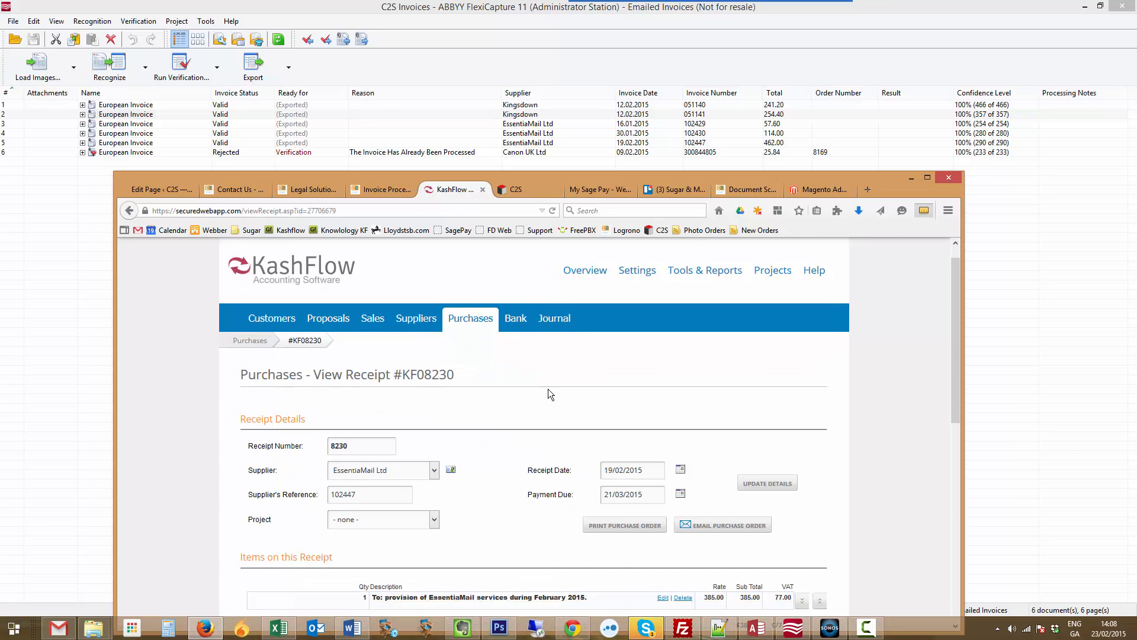
scroll(549, 389, "down", 5)
scroll(548, 390, "down", 1)
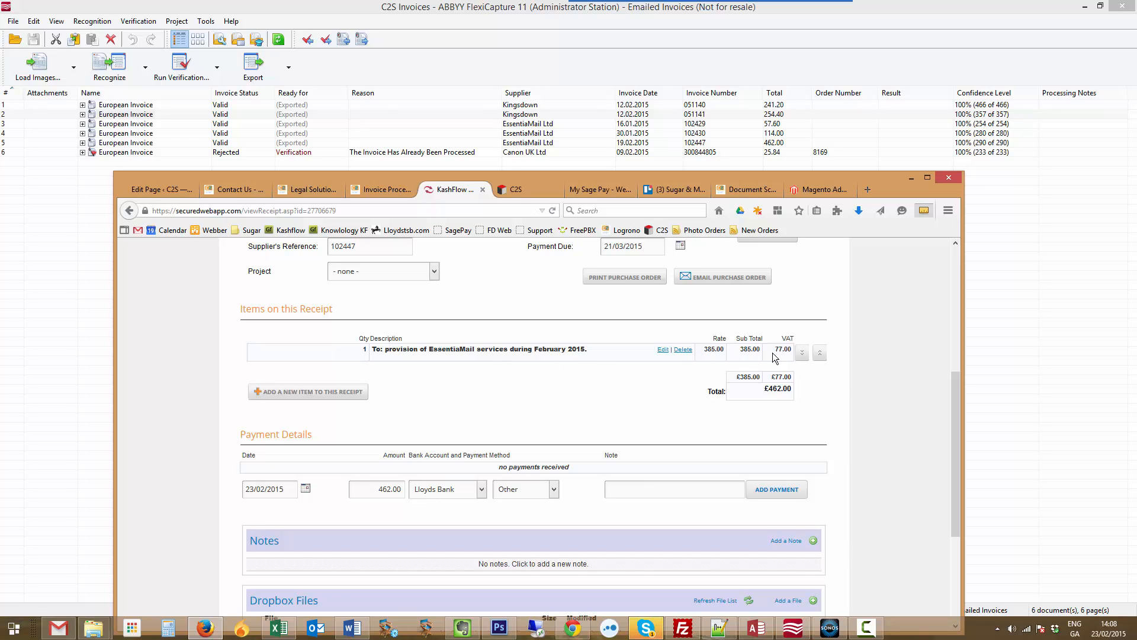
Step: Open the EssentiaMail line item for editing, review its outgoing type and VAT details, and cancel without changes
left_click(663, 351)
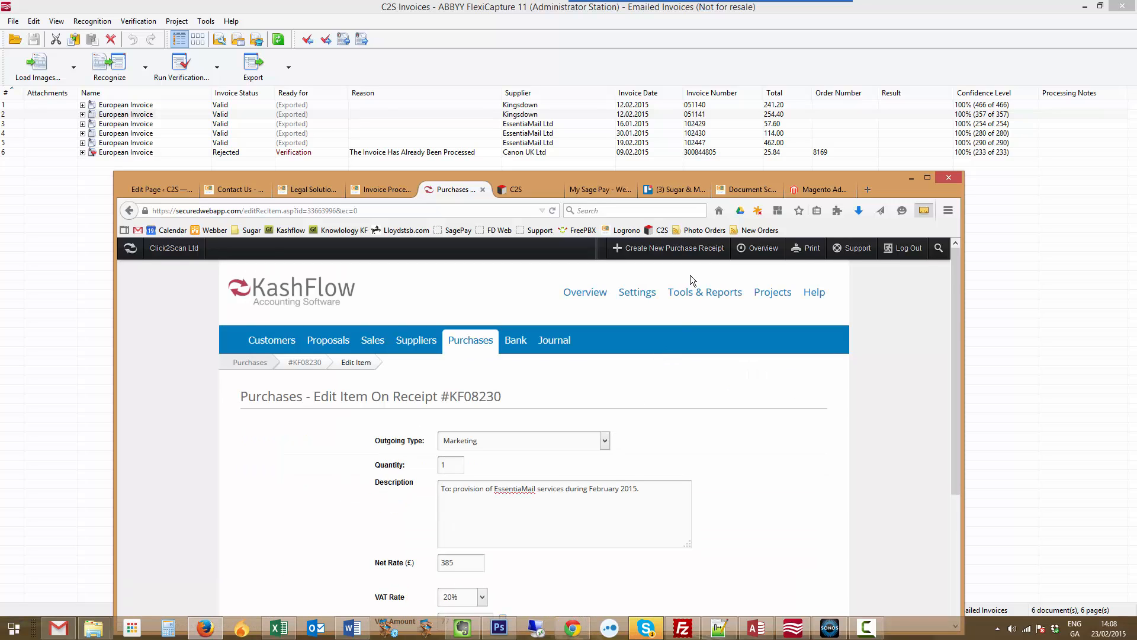
scroll(692, 296, "down", 3)
left_click(563, 490)
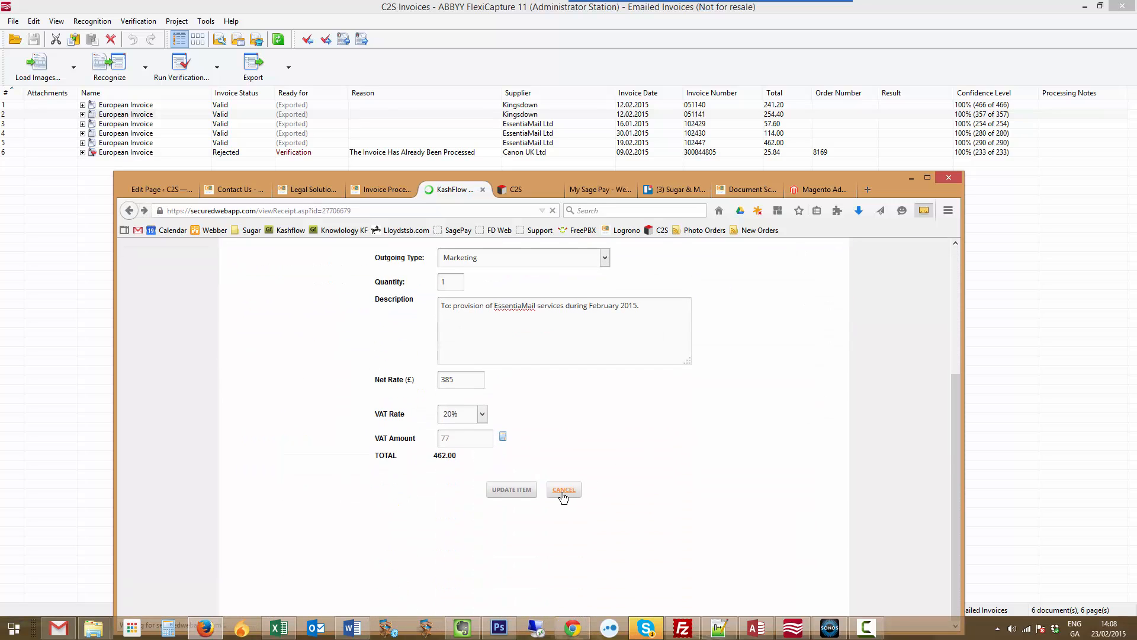
scroll(571, 380, "up", 5)
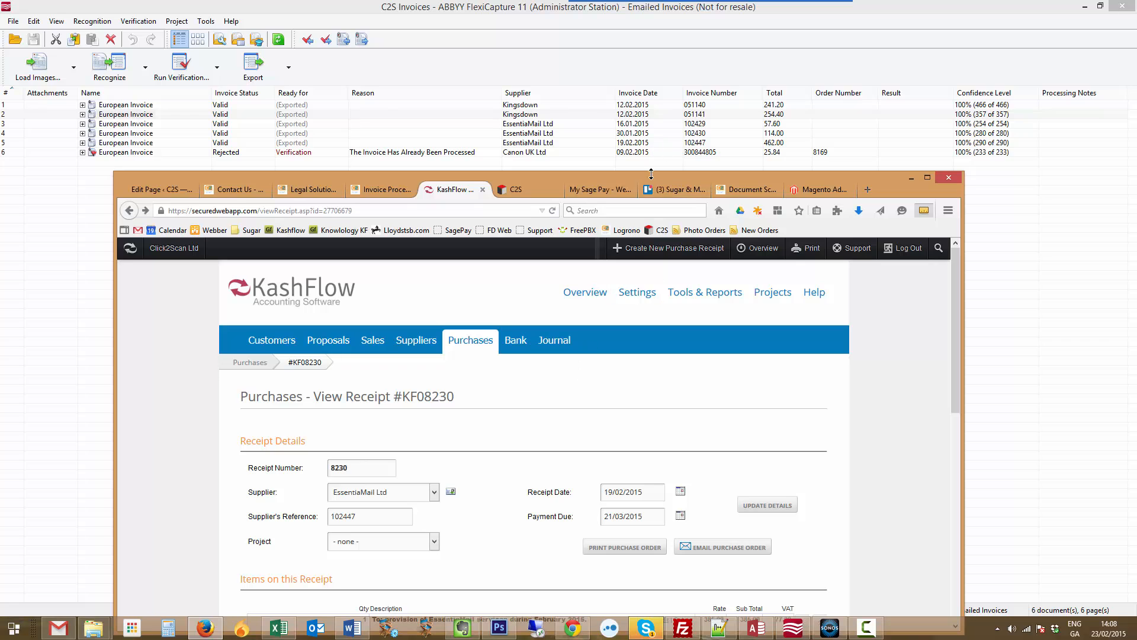
Step: Restore the FlexiCapture window to a smaller size, move it aside, and minimise the KashFlow browser window
left_click_drag(654, 178, 672, 211)
left_click(691, 184)
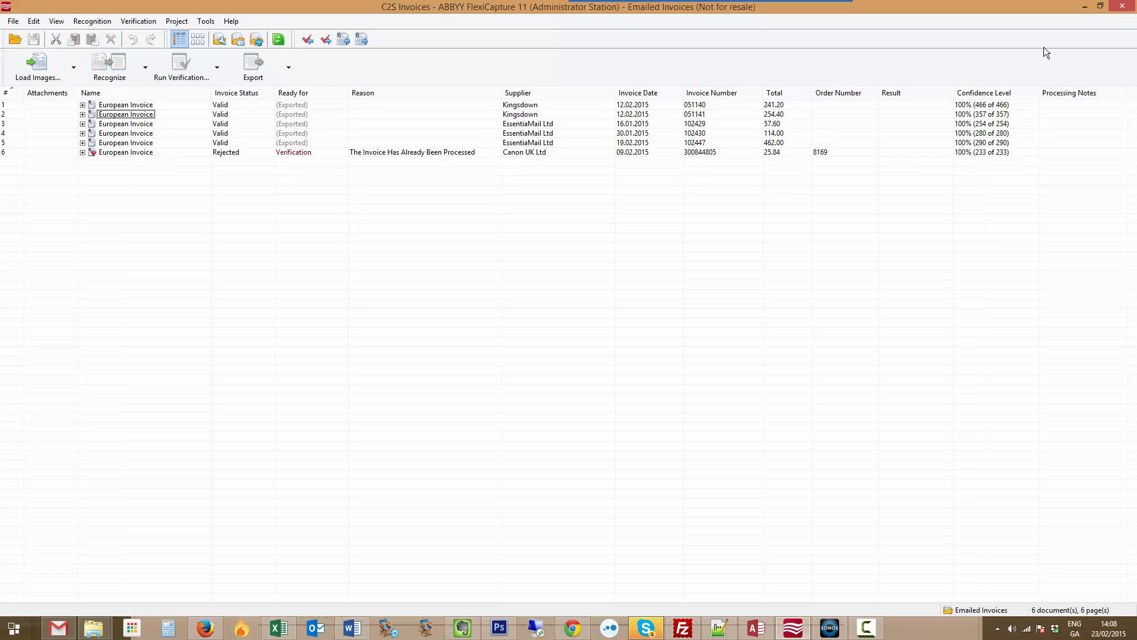
left_click(1100, 6)
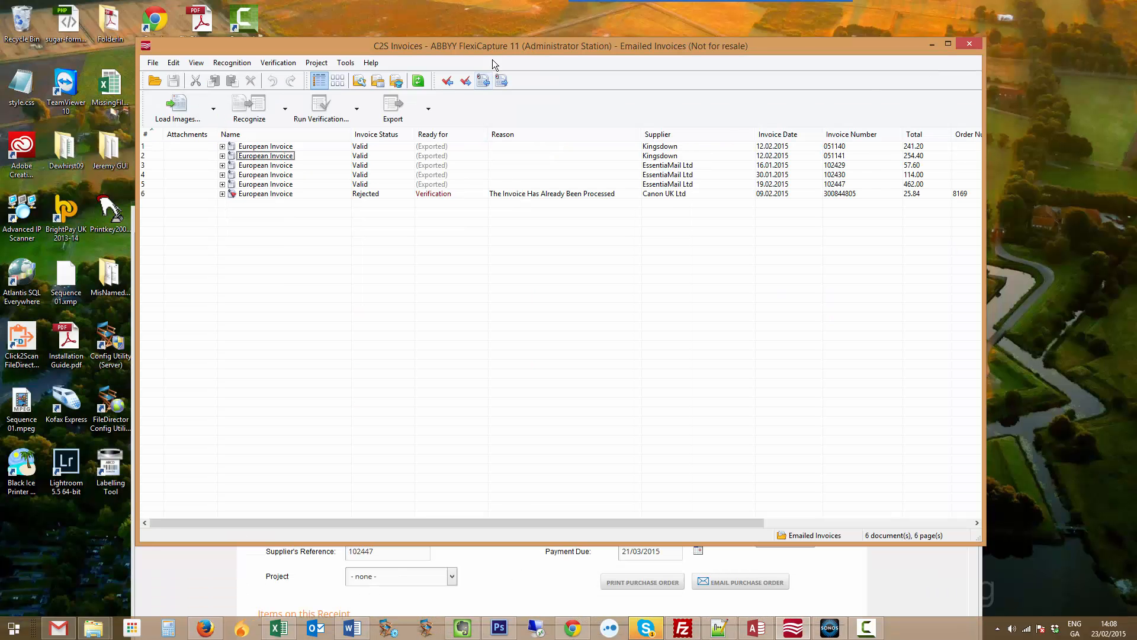
left_click_drag(513, 47, 614, 41)
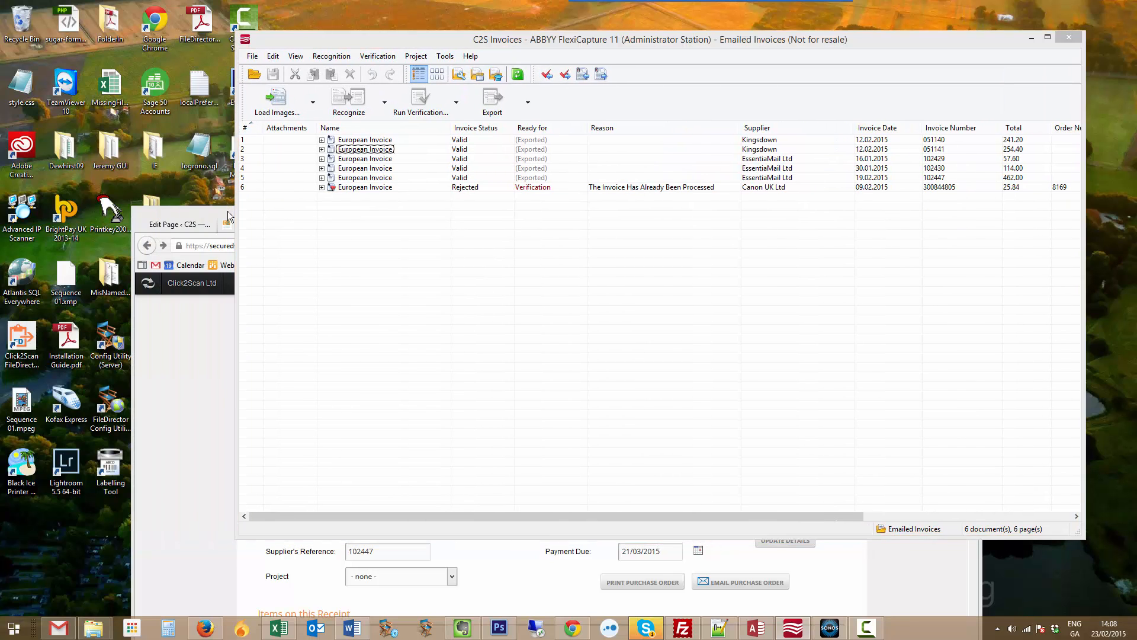
left_click_drag(227, 211, 129, 64)
left_click(829, 65)
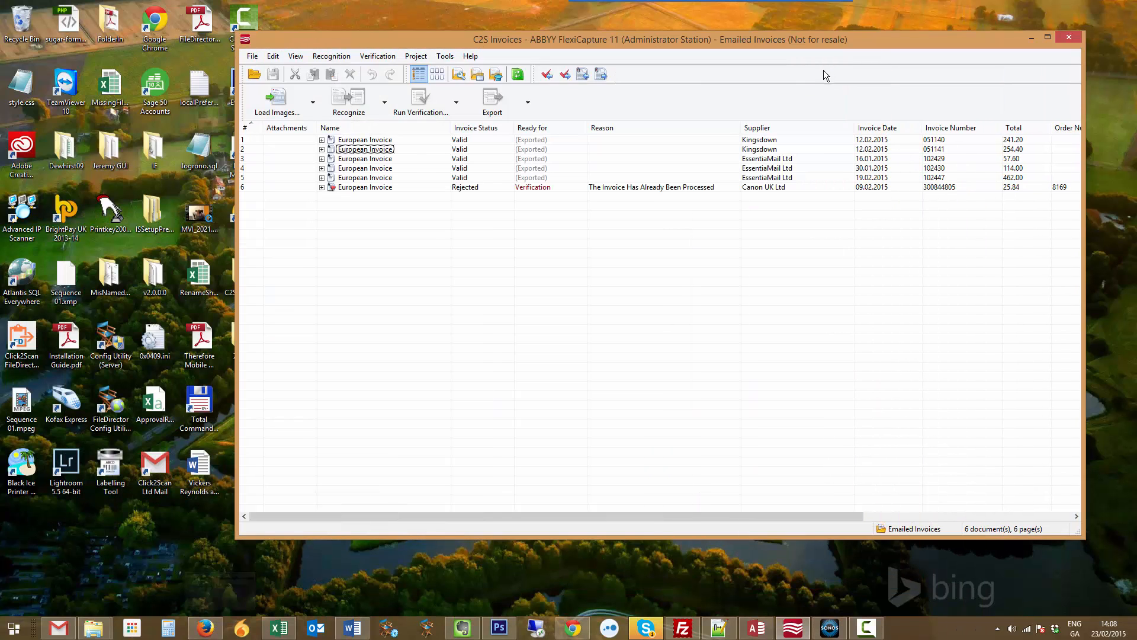
Step: Open FileDirector, log in with the saved credentials, and choose Purchase Invoices as the document type to search
left_click(415, 631)
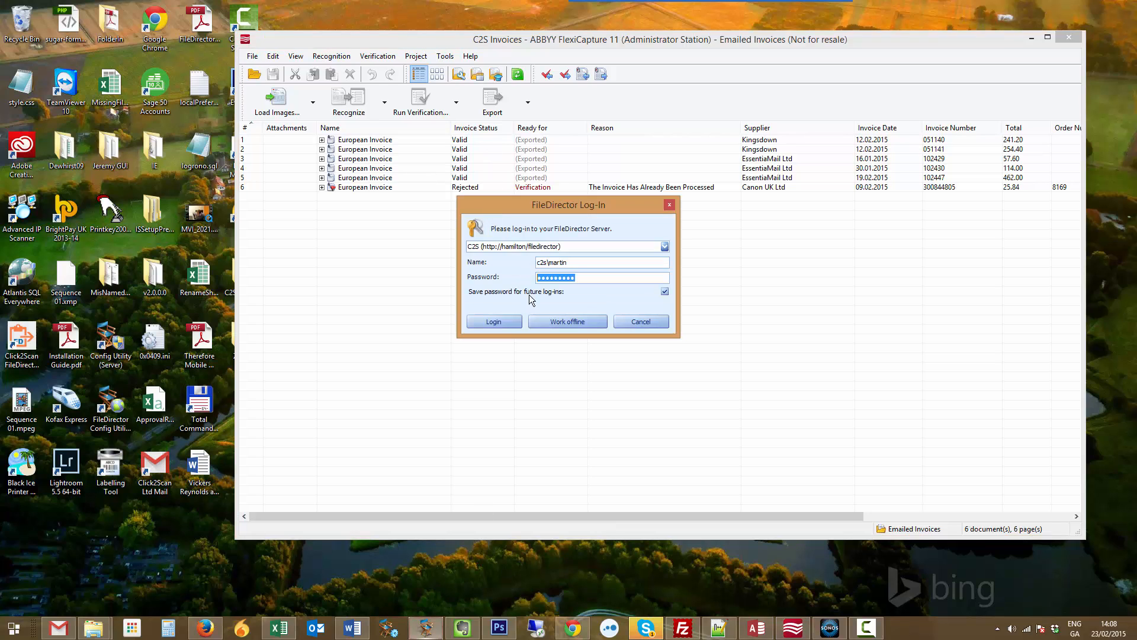
left_click(491, 323)
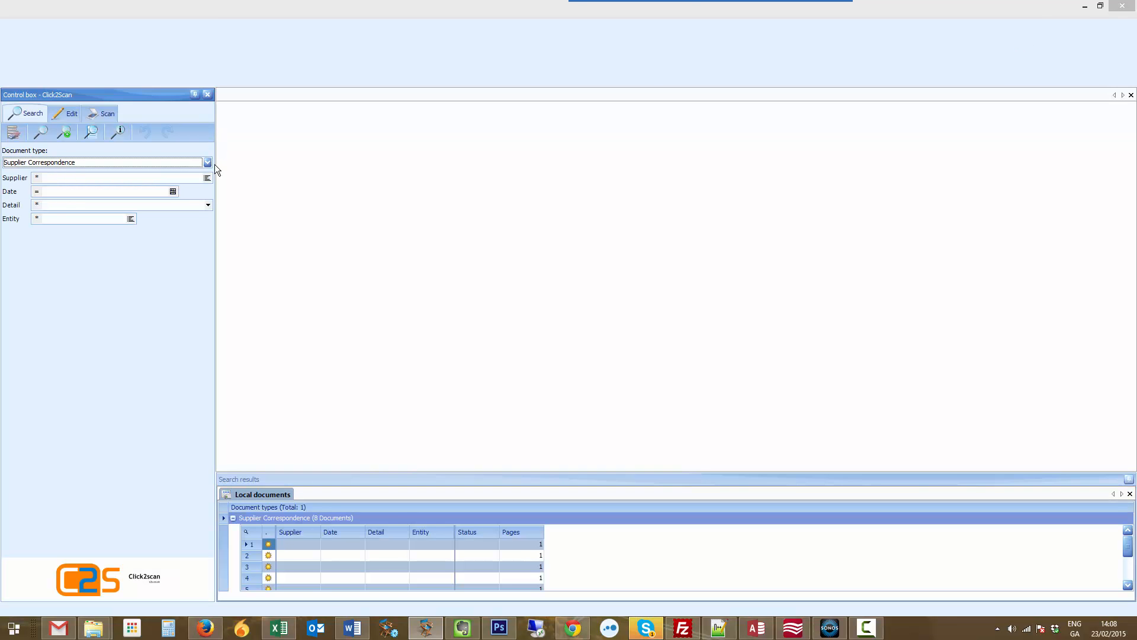
left_click(208, 162)
left_click(50, 276)
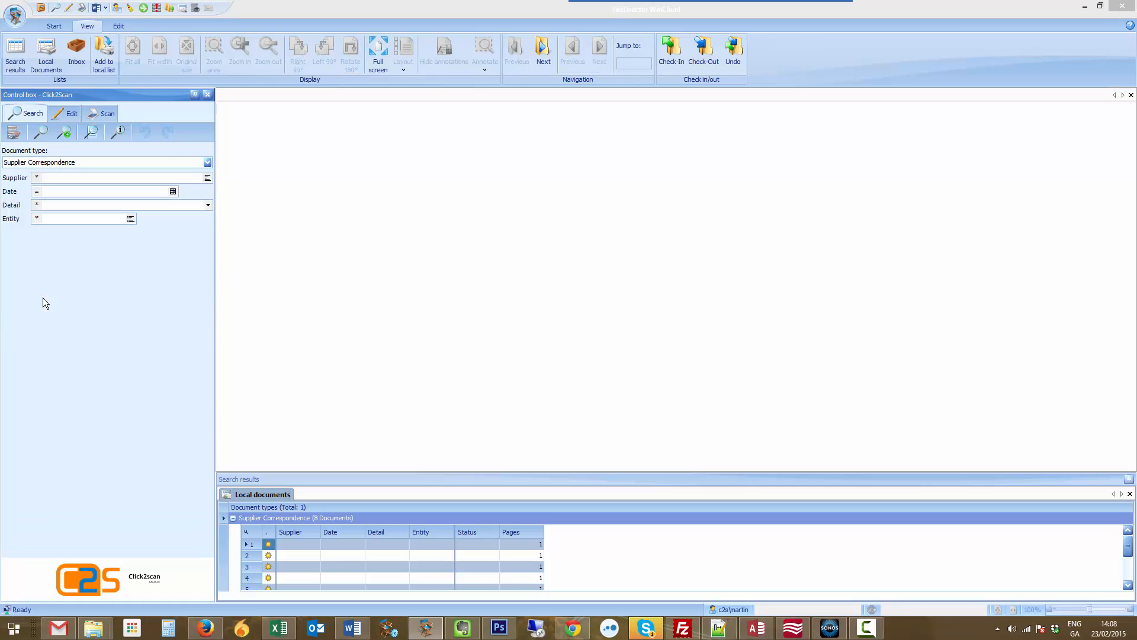
Step: Search the purchase invoices for supplier Kingsdown and open the invoice with value 212
left_click(77, 205)
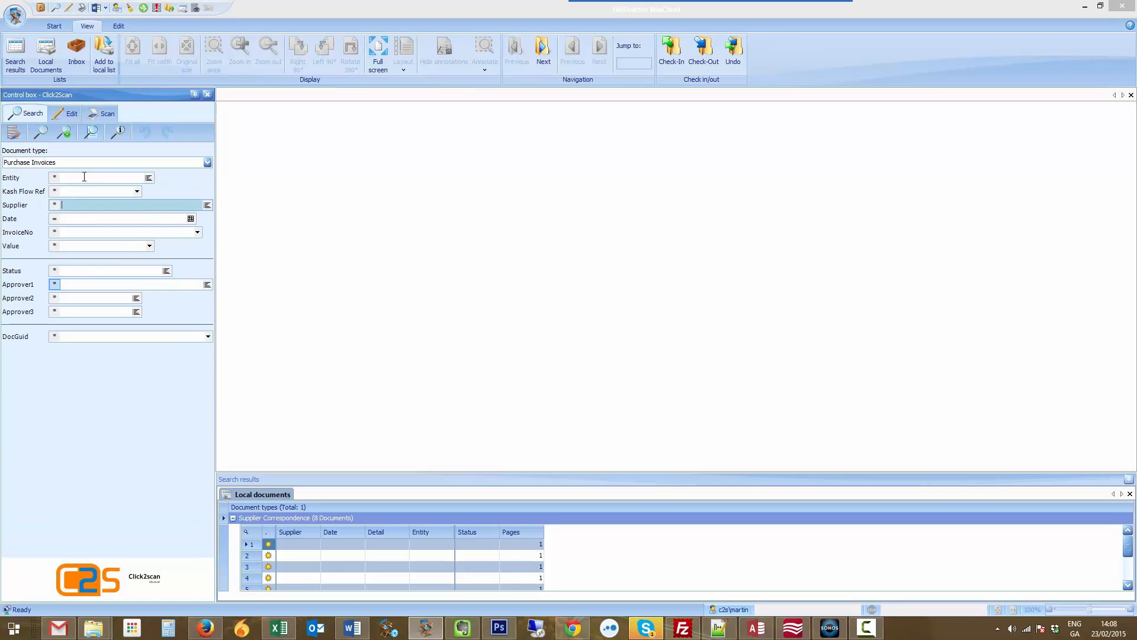
type("Kingsdown")
key("BackSpace")
key("BackSpace")
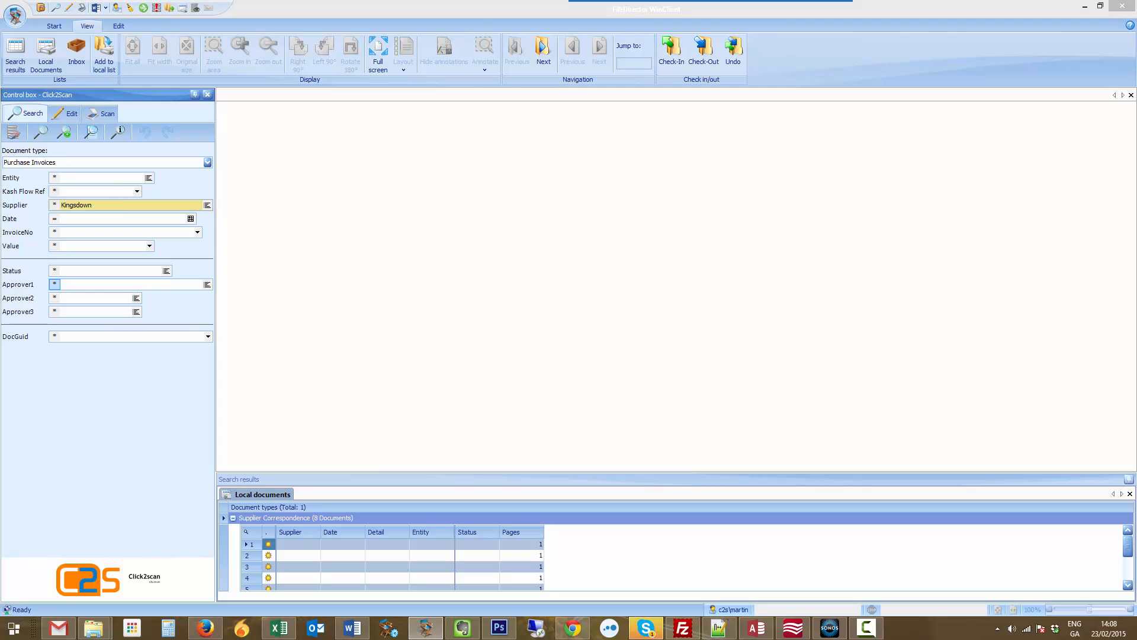
left_click(41, 133)
left_click(393, 542)
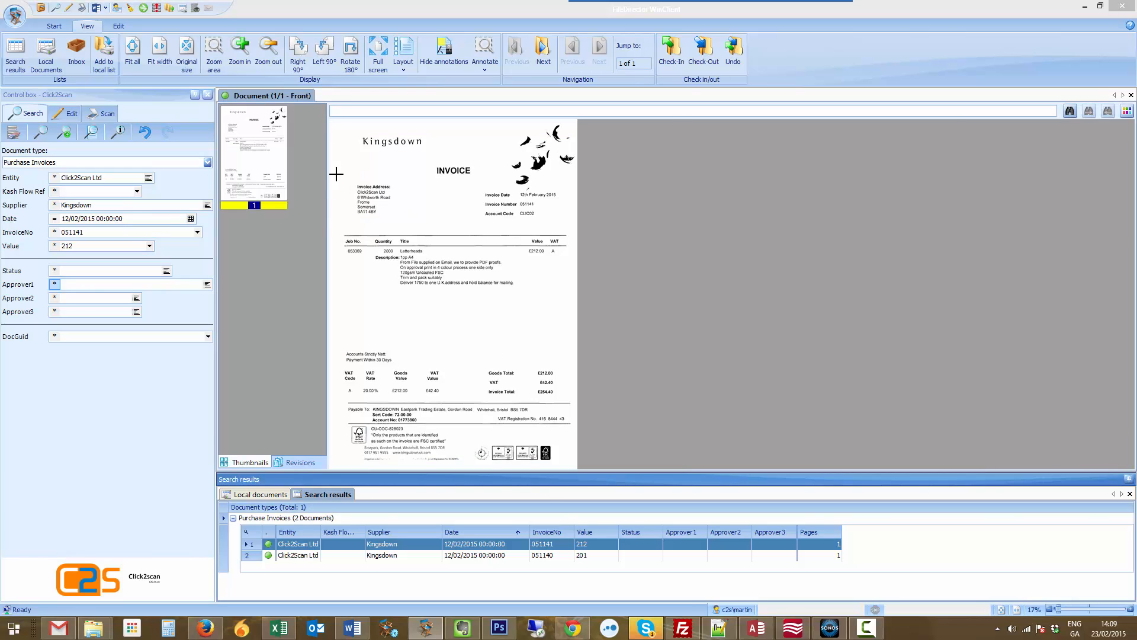
Step: Zoom in on the Kingsdown invoice's address and line details, and check its Supplier, Date and Value index fields
left_click_drag(336, 173, 579, 309)
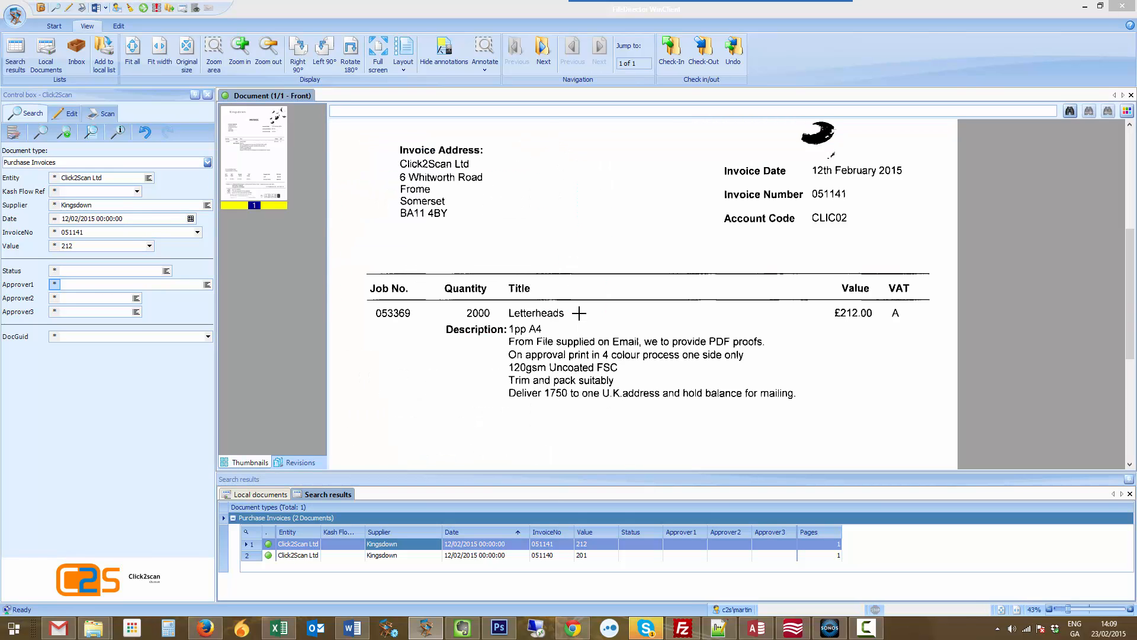
left_click(96, 205)
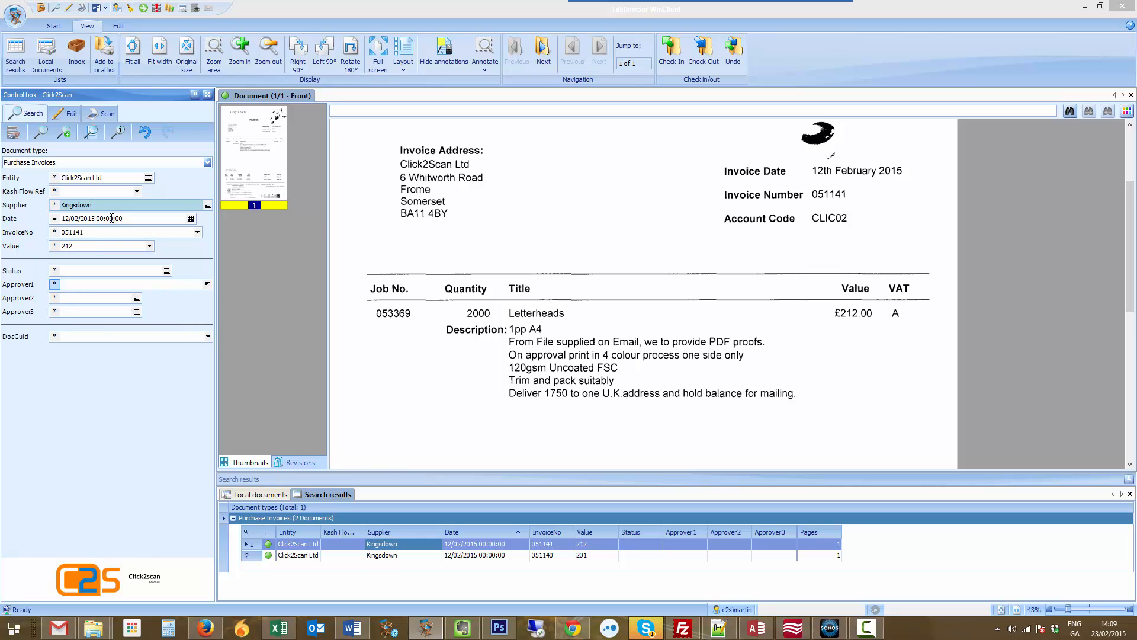
left_click(111, 218)
left_click(90, 246)
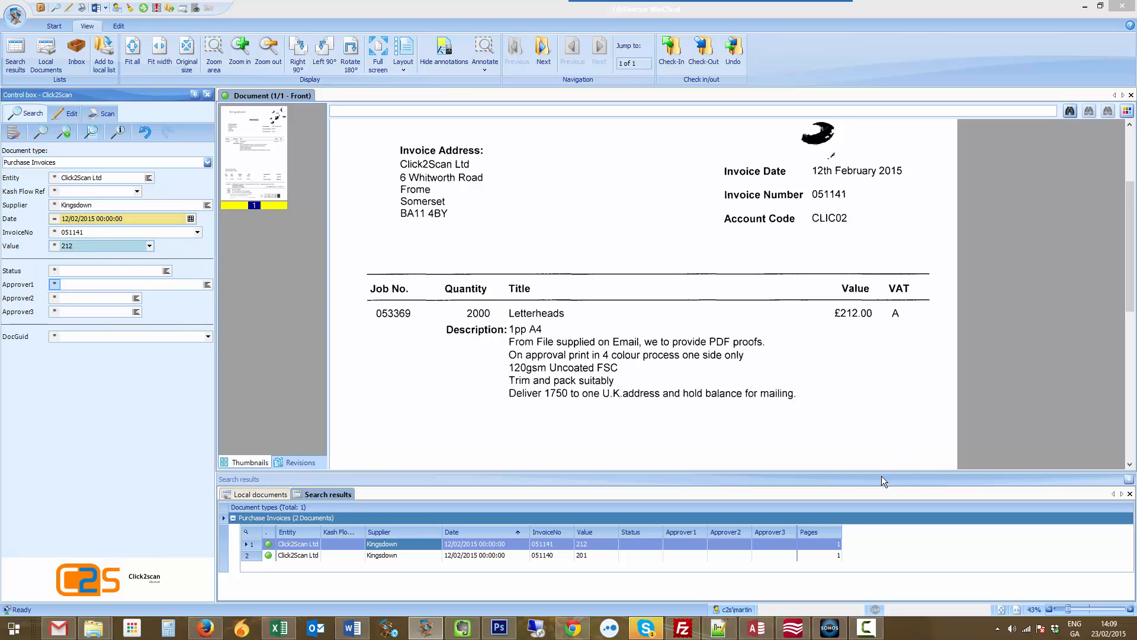
Step: Minimise FileDirector to return to FlexiCapture and open the rejected Canon UK Ltd invoice
left_click(1085, 8)
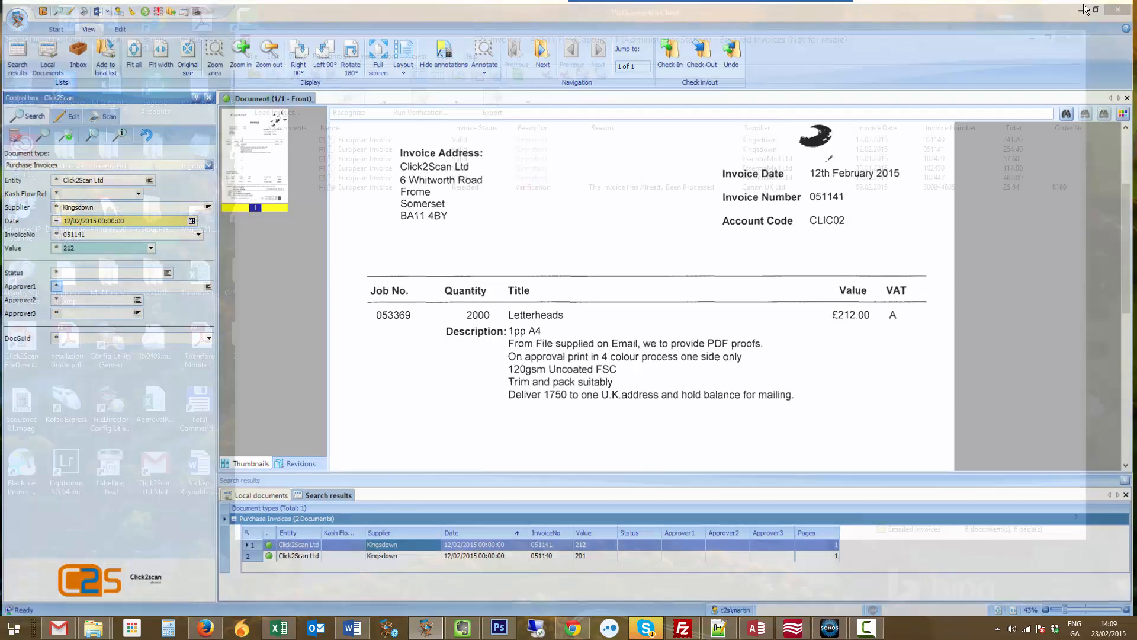
left_click_drag(709, 43, 631, 41)
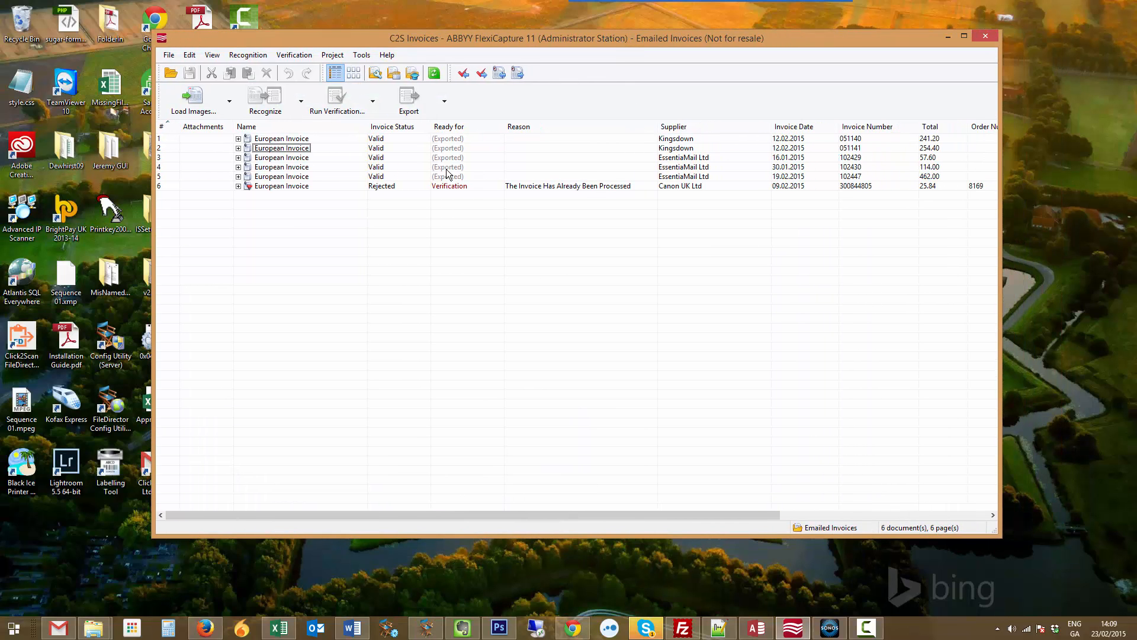
double_click(314, 187)
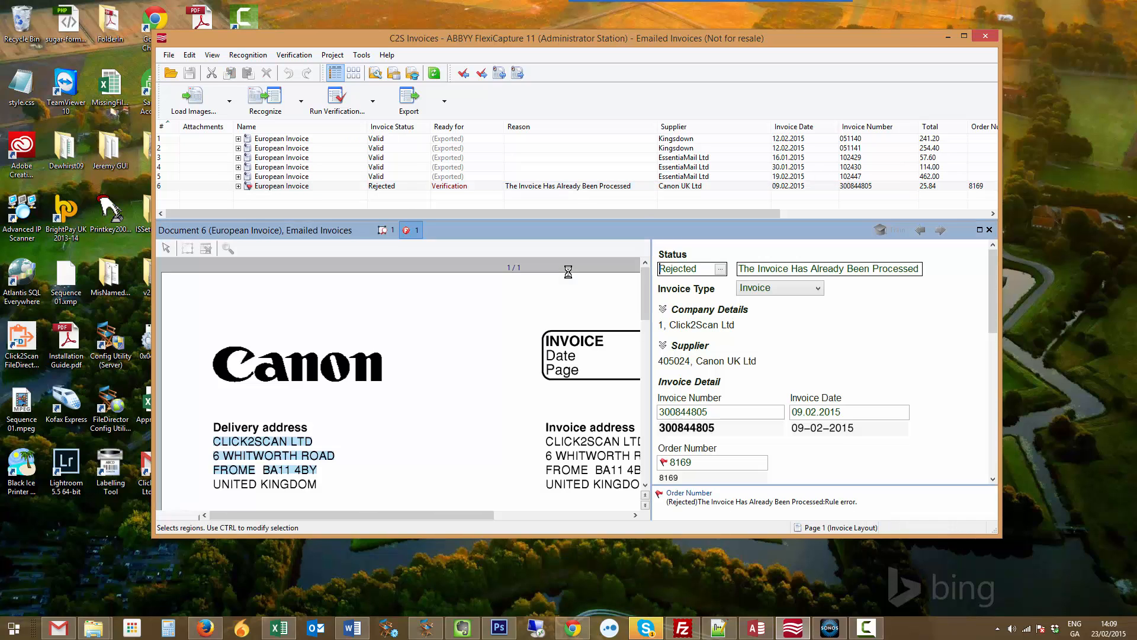
Step: Examine the Canon invoice's flagged Order Number field and its matching reference on the page, giving the document list more height
left_click_drag(646, 314, 652, 353)
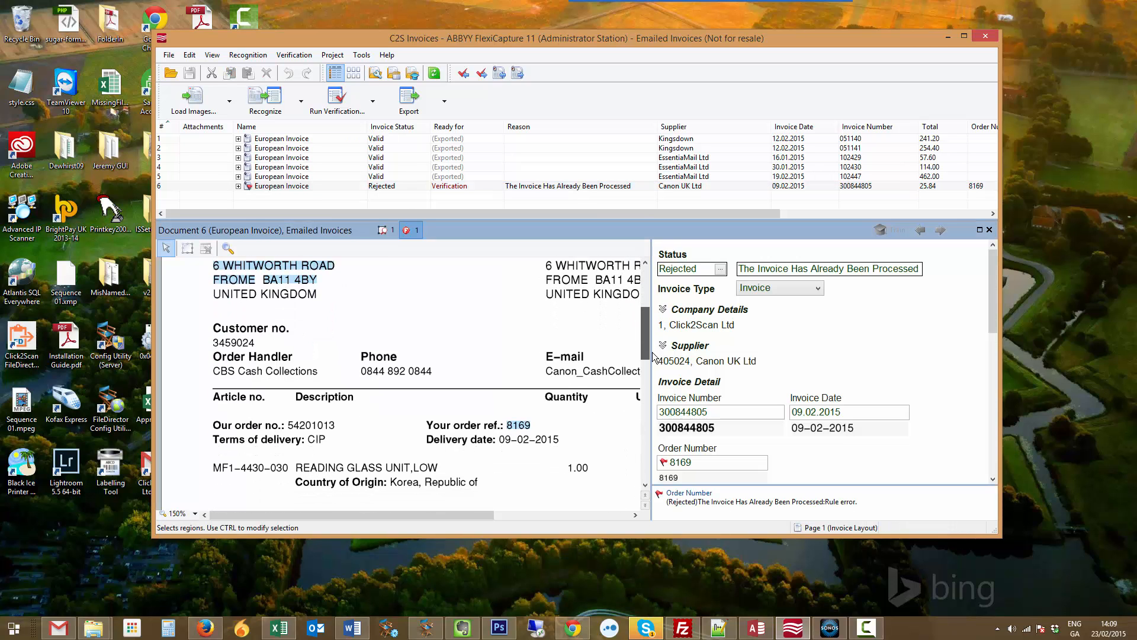
left_click(694, 477)
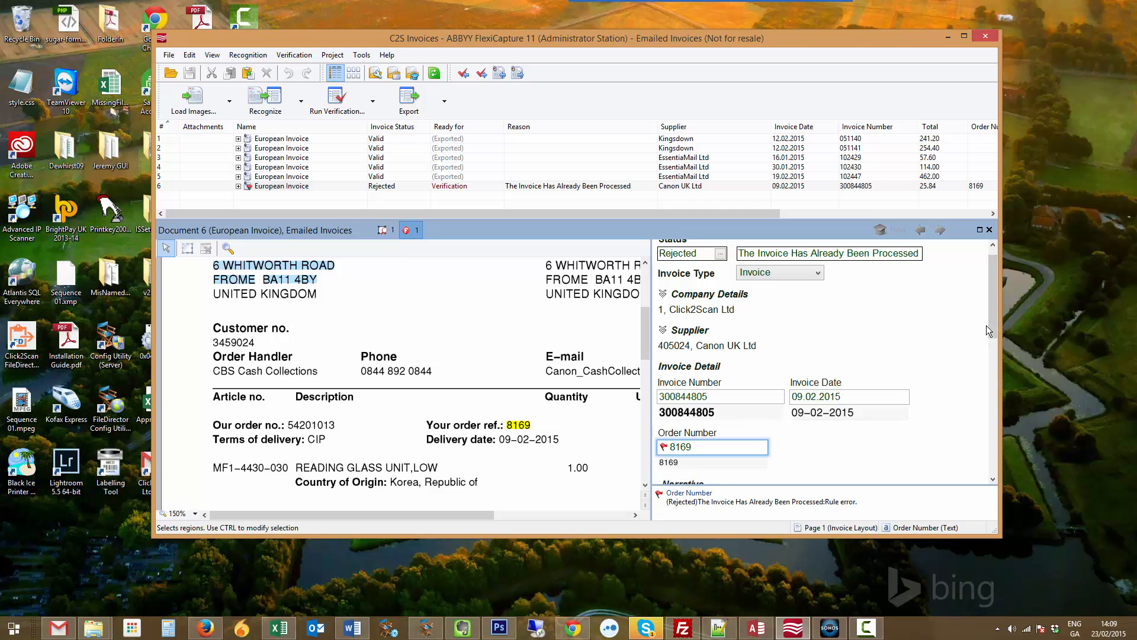
mouse_move(990, 321)
left_mouse_down()
mouse_move(994, 347)
mouse_move(987, 307)
left_mouse_up()
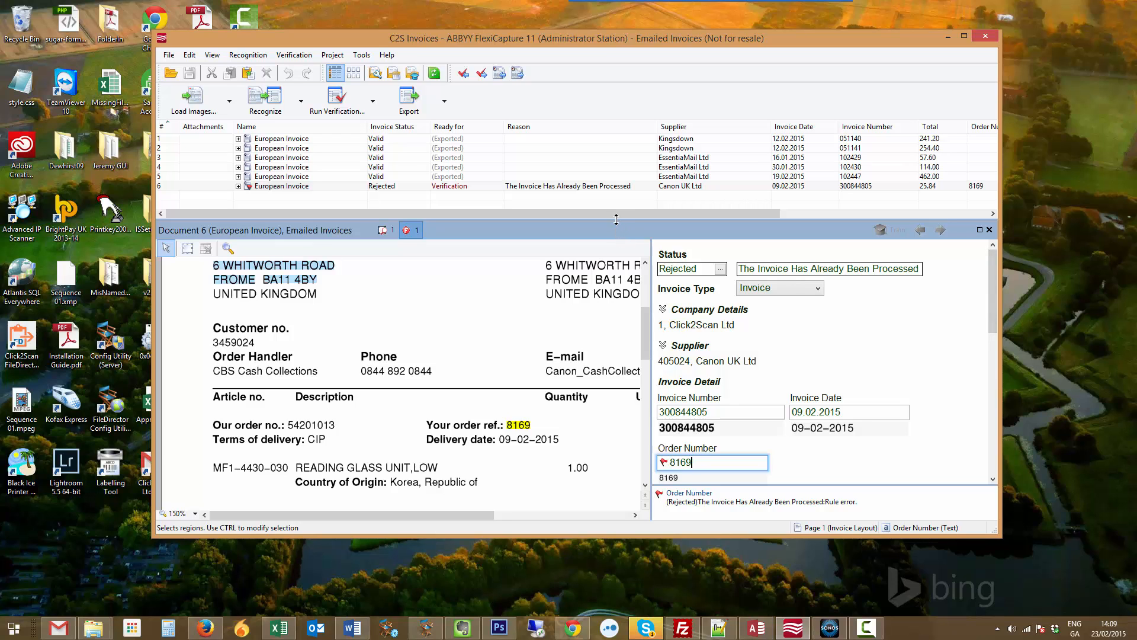
left_click_drag(616, 220, 646, 239)
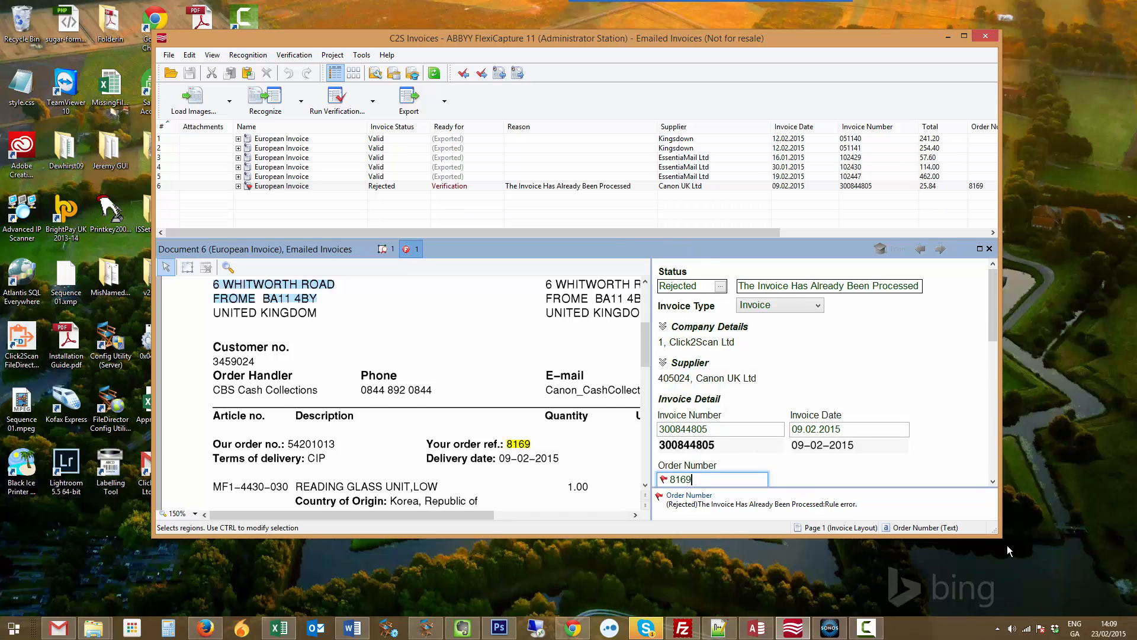